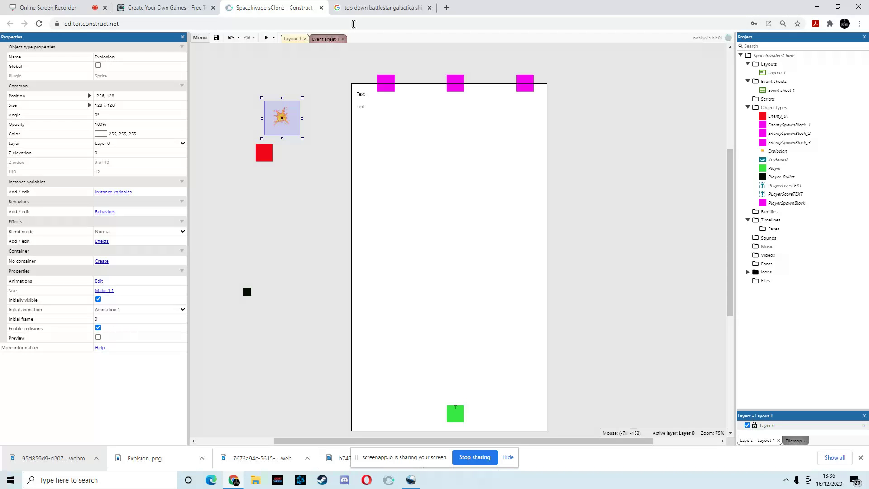
Open the event sheet of the SpaceInvadersClone project to review its events.
drag(734, 153, 727, 175)
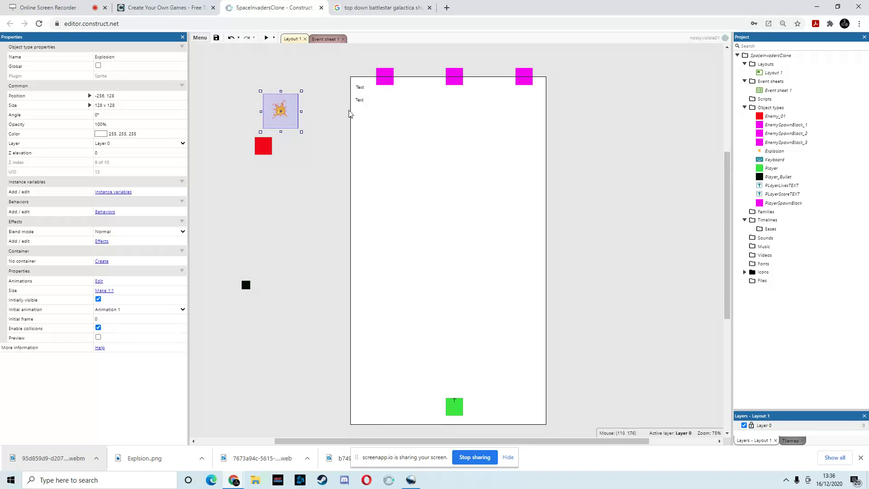
click(318, 40)
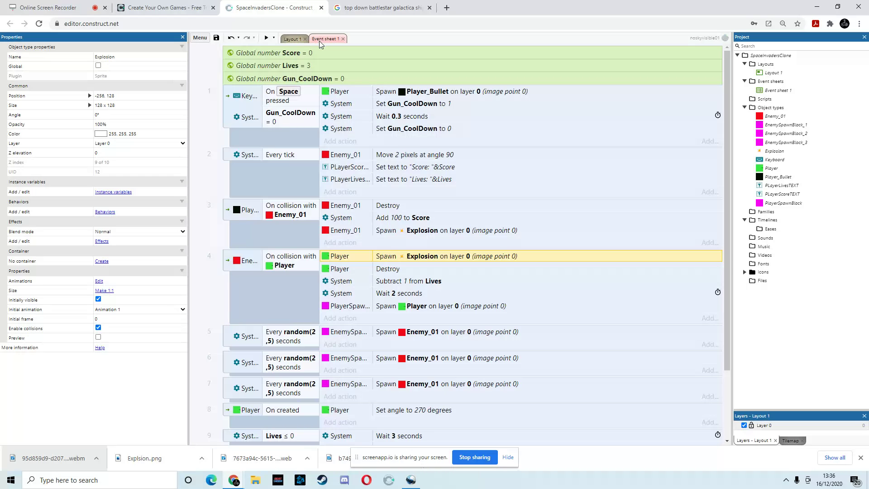
Switch to Google Images and search for "top down star trek ships".
click(382, 8)
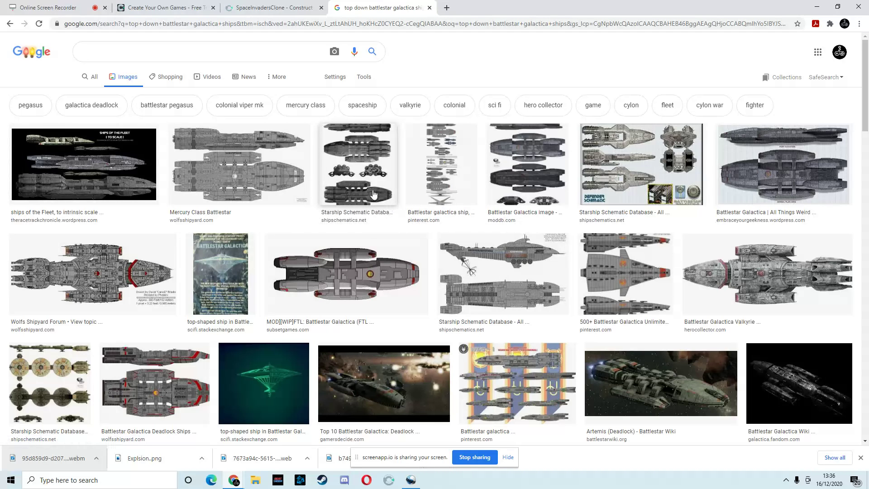
click(77, 55)
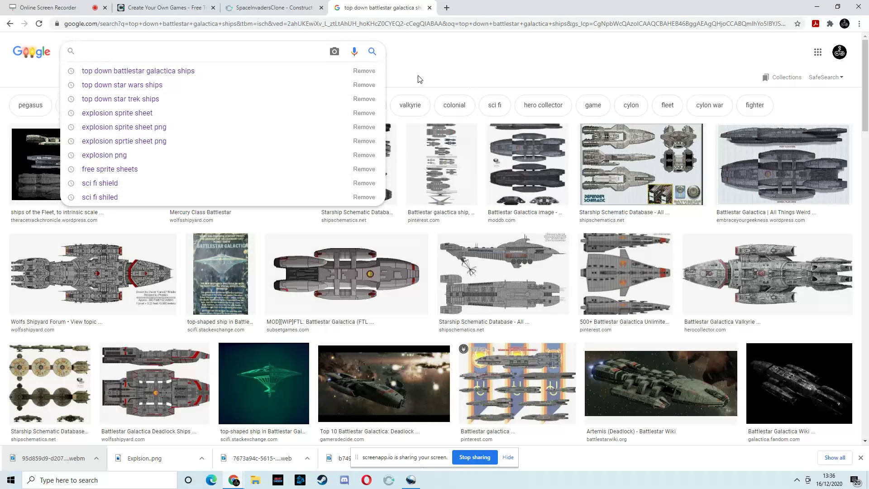
text(top)
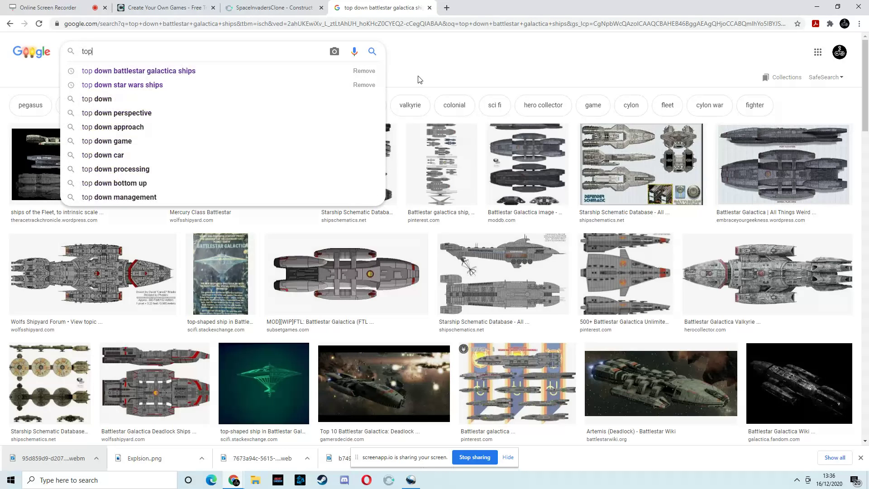
text( down star trek shiops)
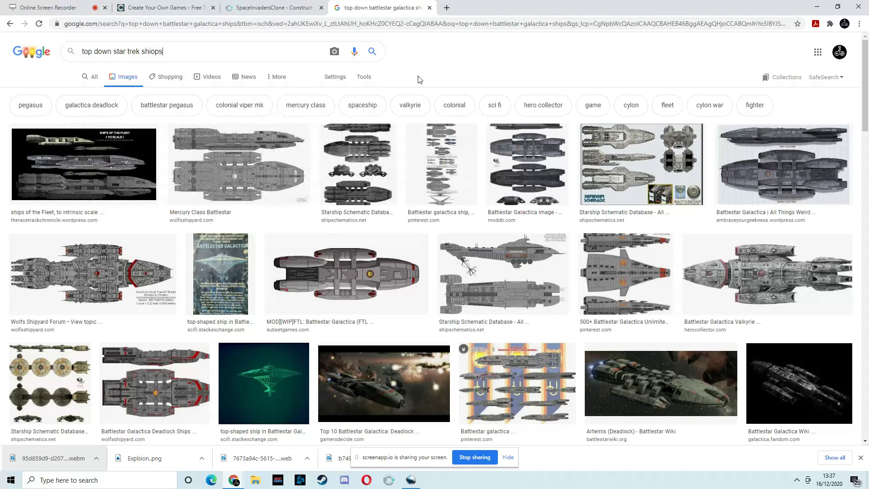
key(BackSpace)
key(BackSpace)
text(ps)
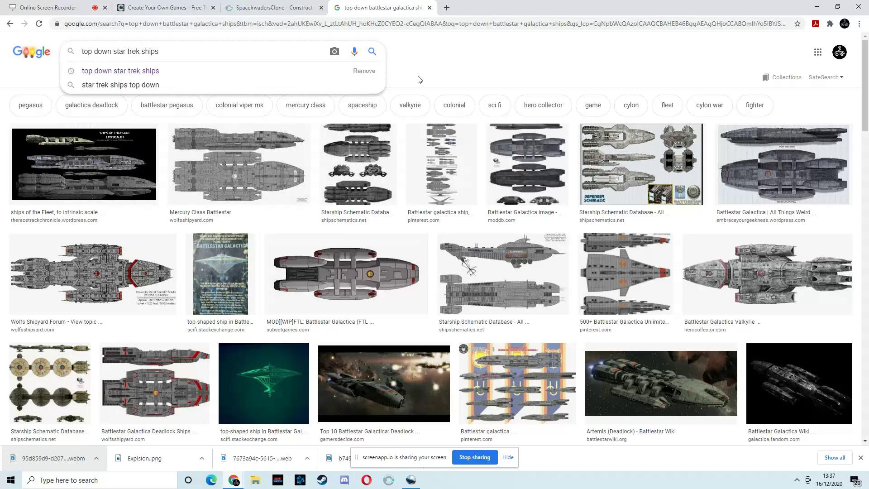
key(Return)
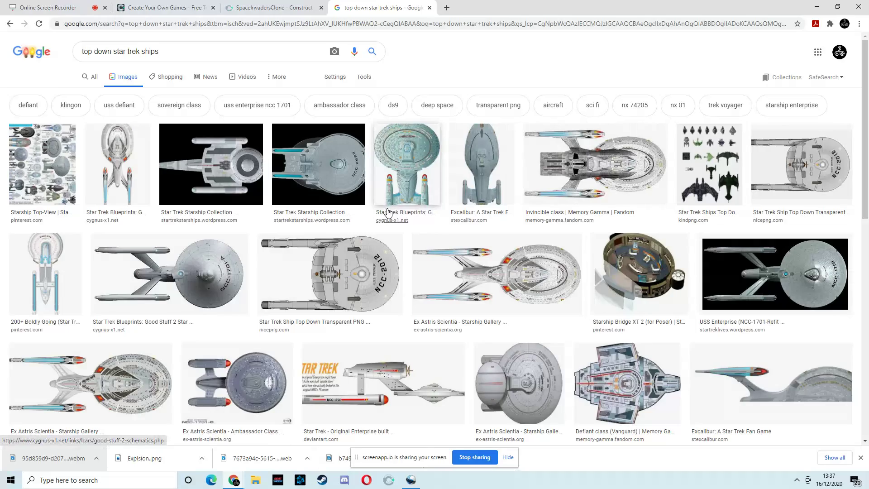
Look through the image results for a suitable top-down Star Trek ship picture.
scroll(387, 210, down, 5)
scroll(387, 212, down, 5)
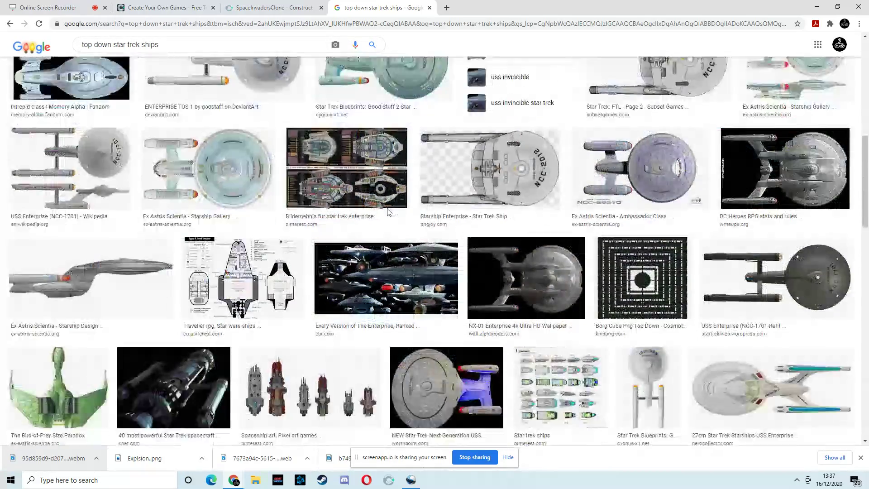
scroll(392, 213, down, 5)
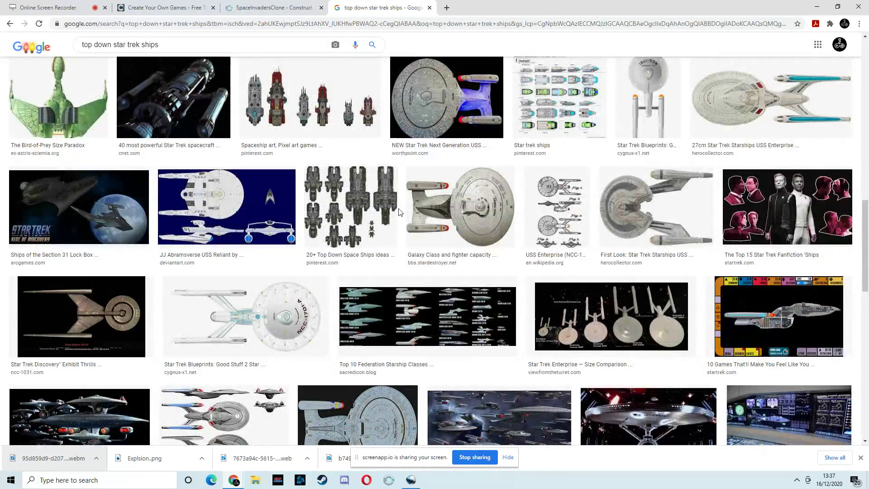
scroll(403, 212, down, 3)
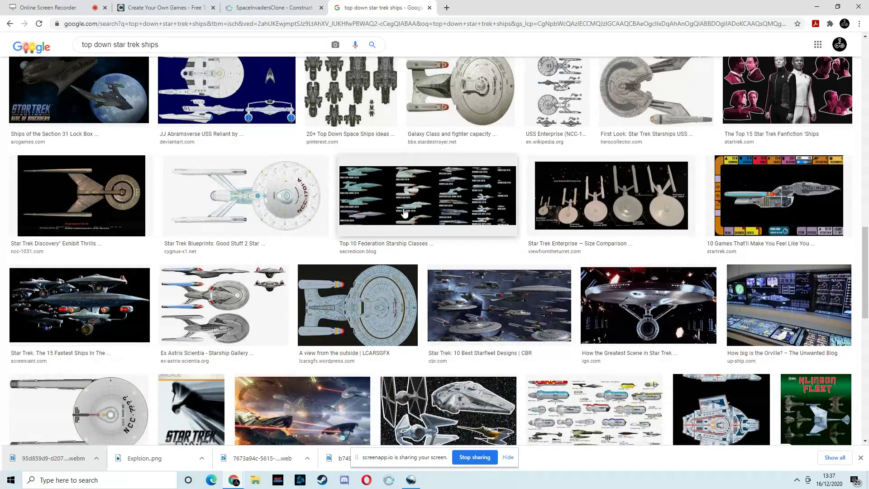
scroll(406, 212, up, 5)
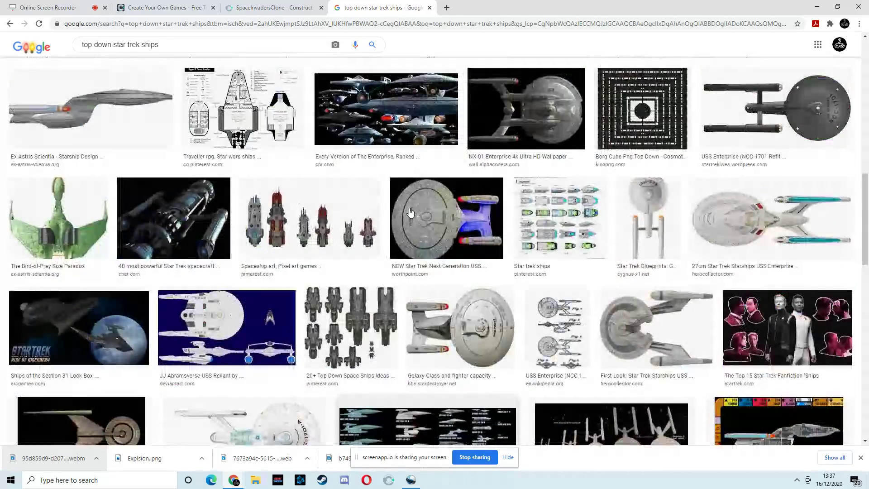
scroll(410, 212, up, 6)
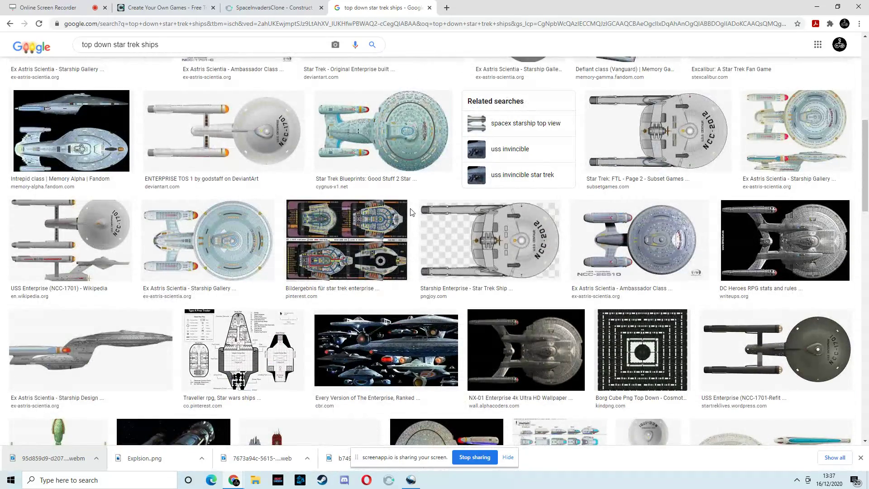
scroll(412, 212, up, 3)
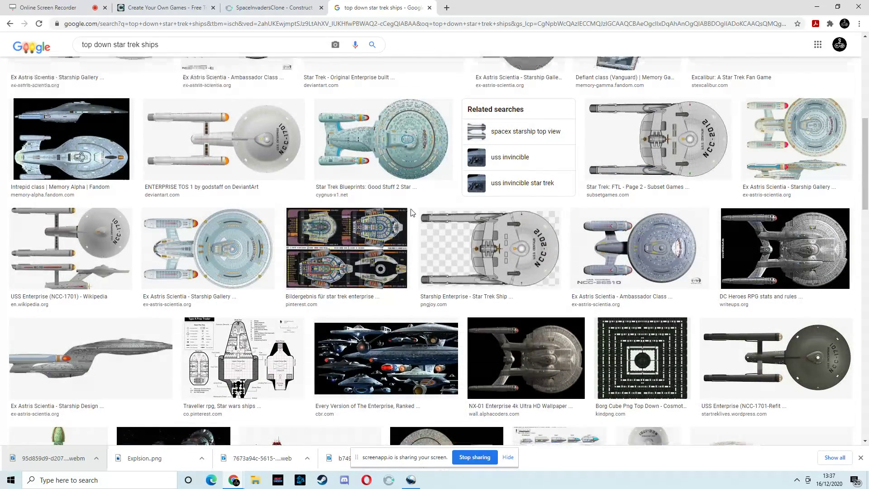
scroll(411, 208, up, 6)
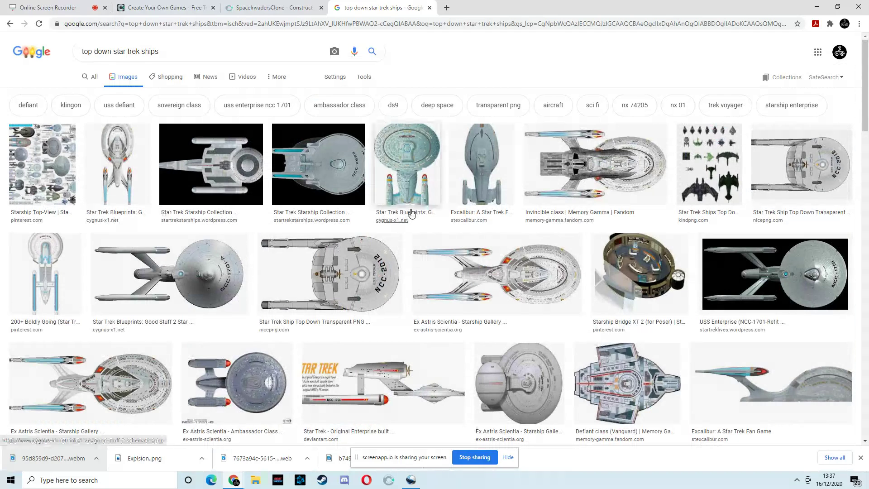
Save the grey ship on a black background from the Star Trek Starship Collection result to the Desktop as oberth.jpg.
click(211, 164)
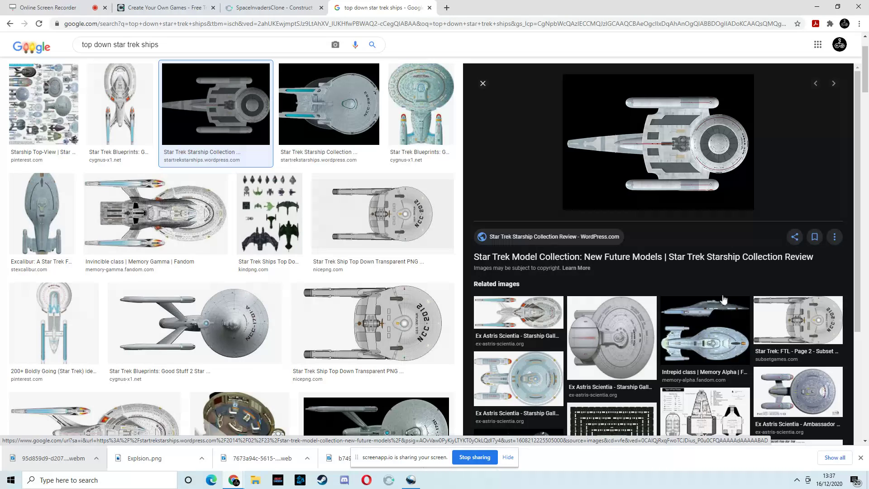
right_click(677, 136)
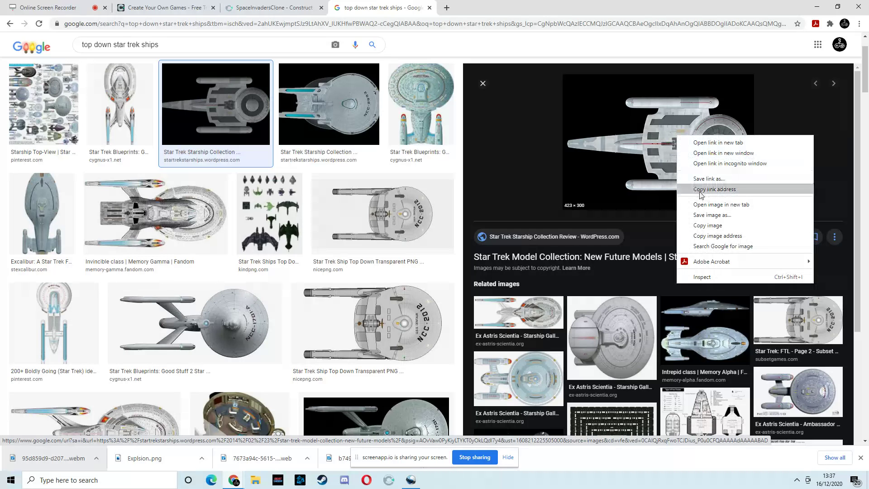
click(706, 215)
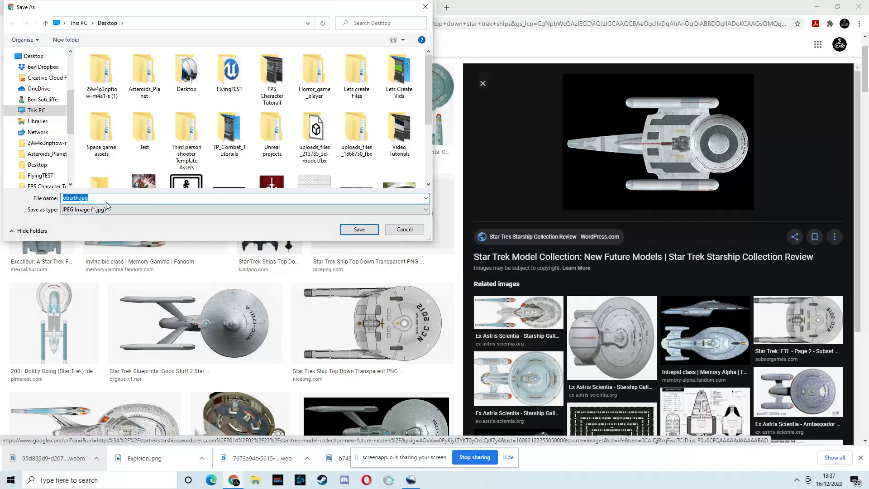
click(93, 199)
double_click(68, 201)
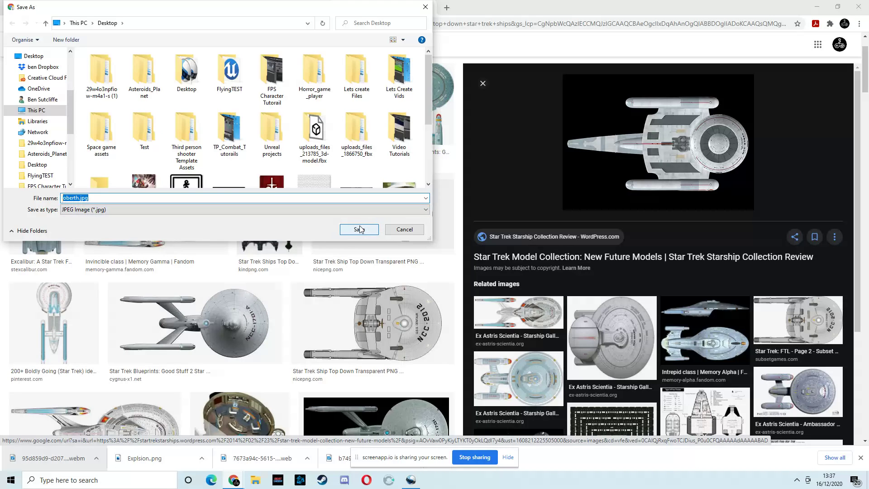
click(34, 57)
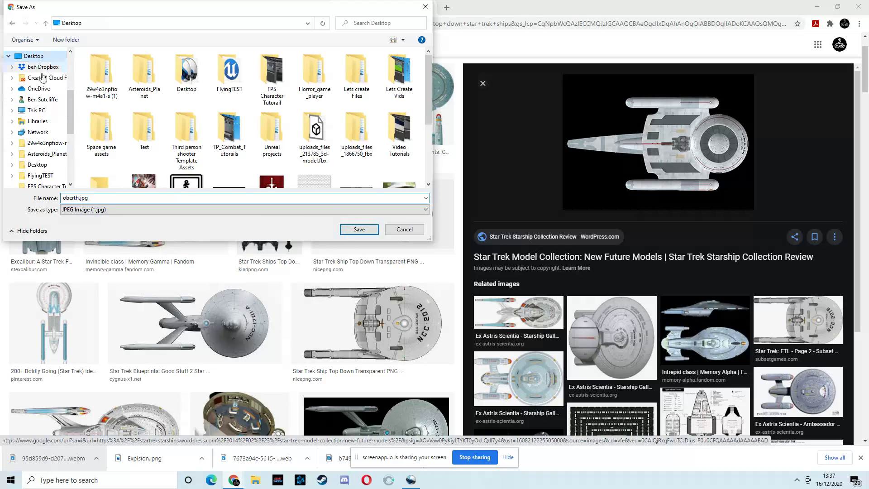
click(362, 230)
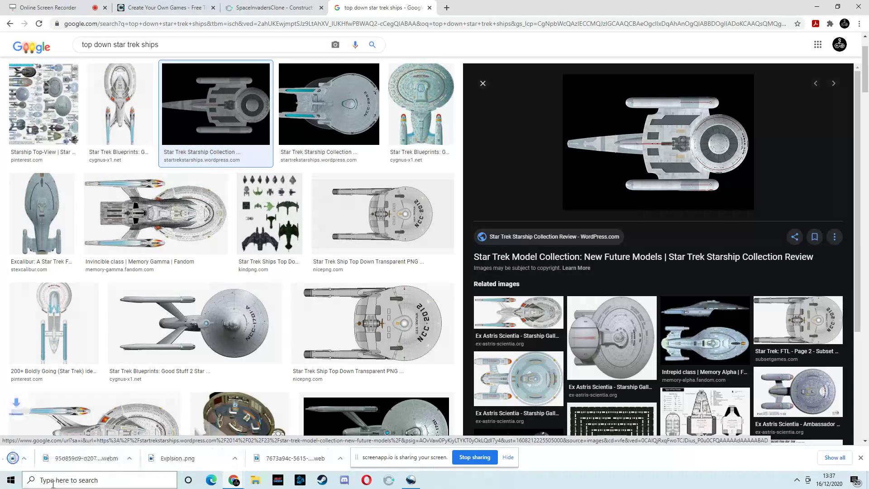
Open Photopea in a new browser tab and load the downloaded oberth.jpg into it.
click(447, 8)
click(459, 25)
text(pht)
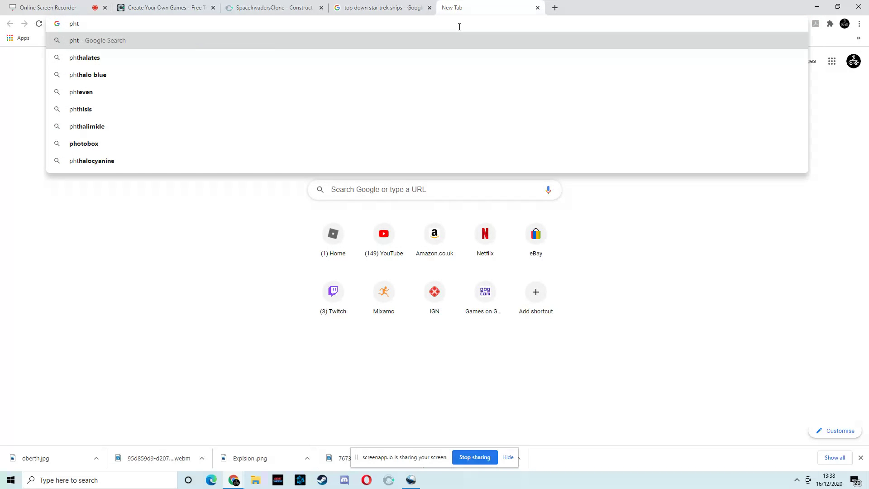
key(BackSpace)
text(ot)
key(Return)
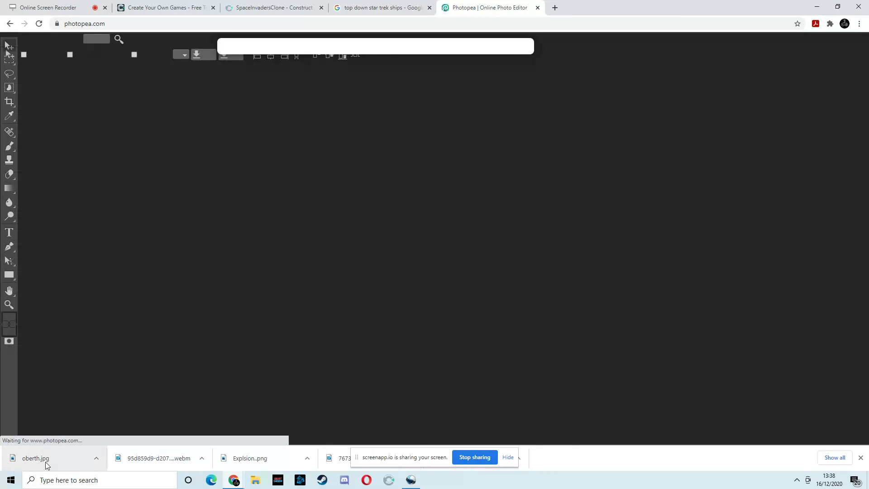
drag(45, 459, 320, 224)
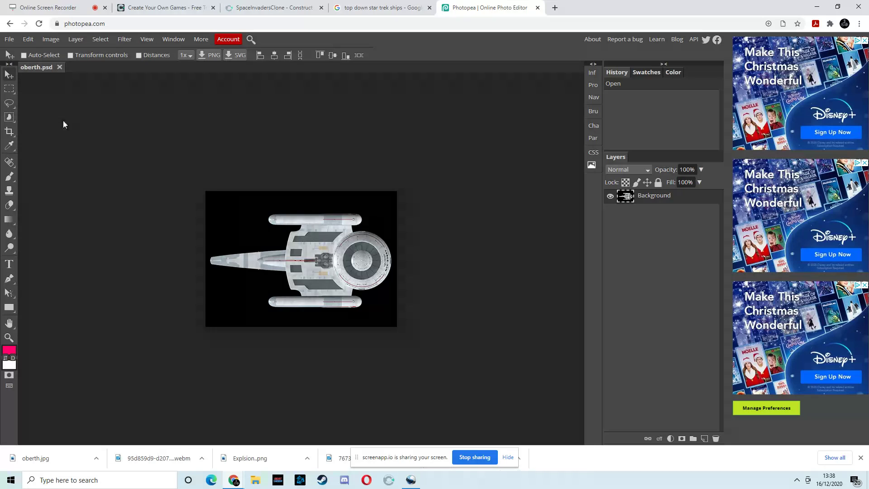
Trace the whole outline of the ship with the Magnetic Lasso and close the selection.
click(14, 111)
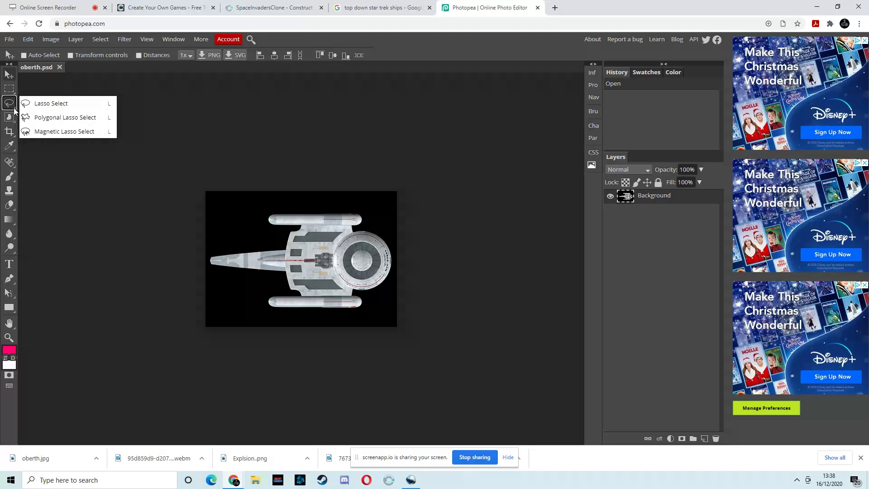
click(66, 132)
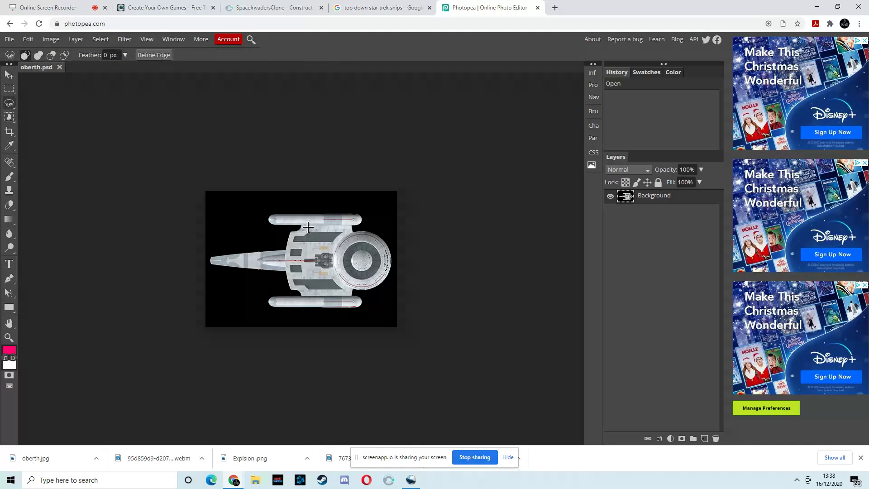
scroll(308, 227, up, 5)
scroll(360, 229, down, 3)
scroll(361, 229, up, 3)
scroll(361, 229, down, 2)
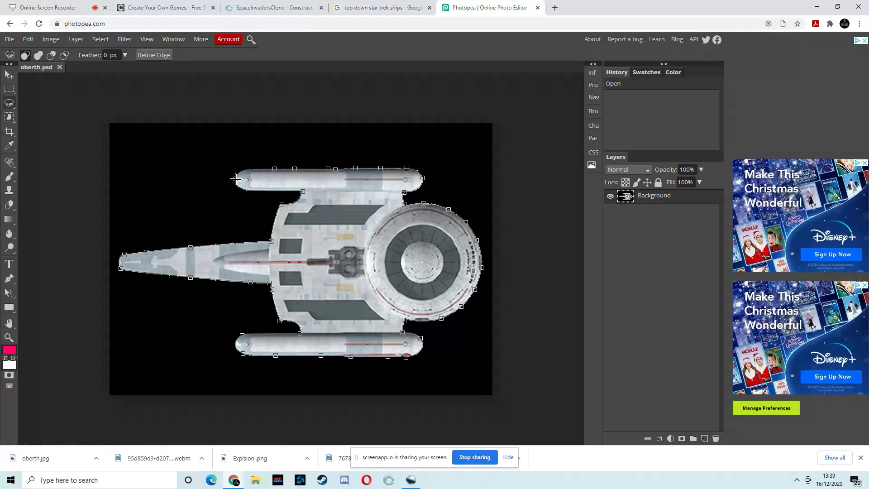
click(235, 180)
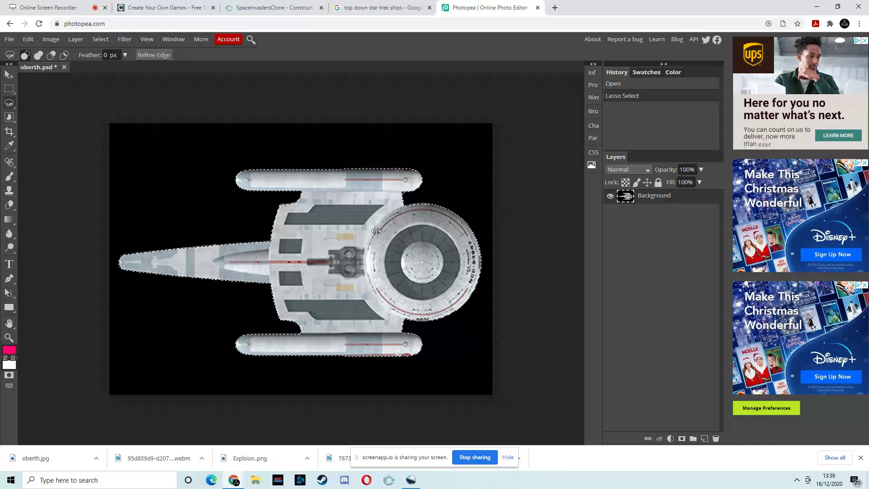
Invert the selection and delete the black background around the ship.
click(96, 40)
click(125, 39)
click(100, 39)
click(110, 80)
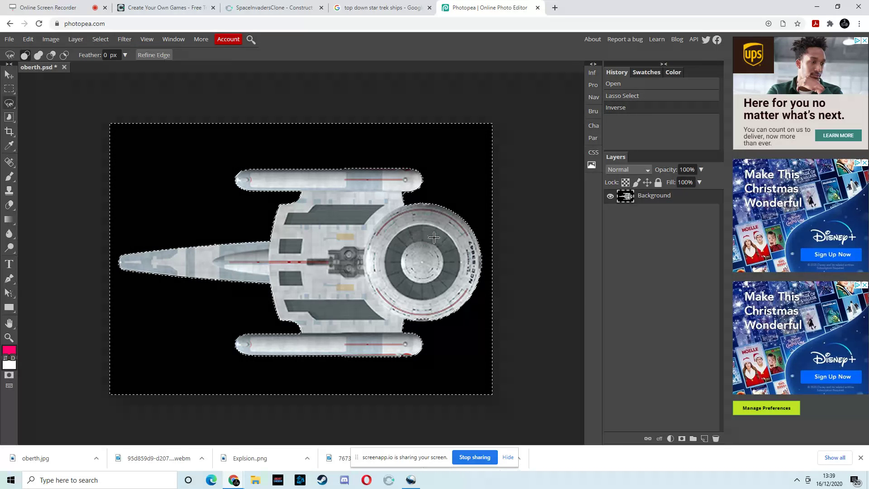
key(Delete)
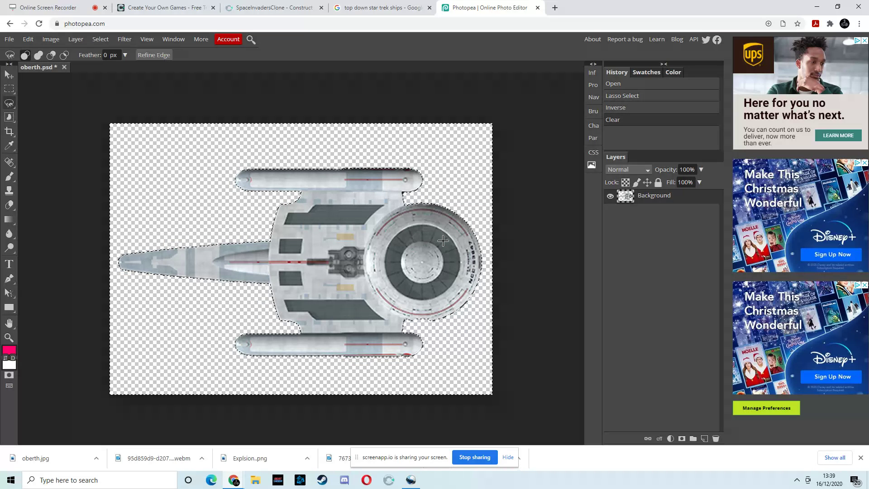
Export the cut-out ship as a PNG image at 423 x 300 px and 100% quality.
click(9, 40)
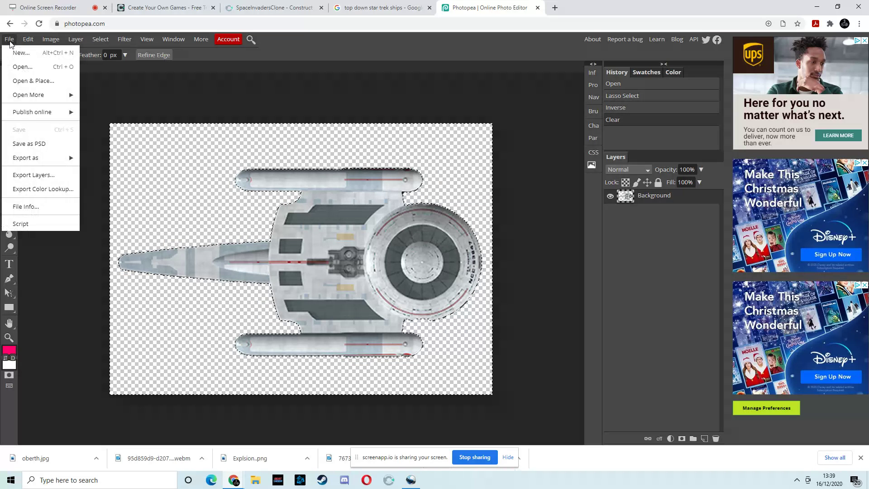
mouse_move(20, 157)
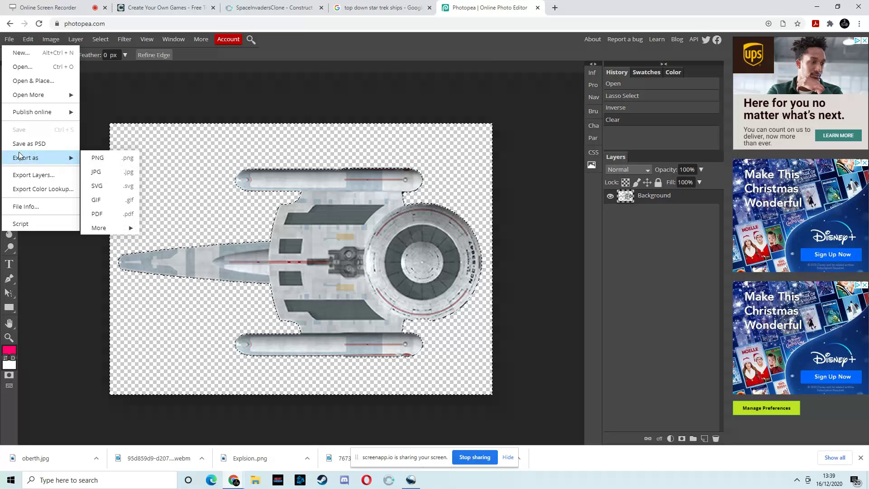
click(113, 157)
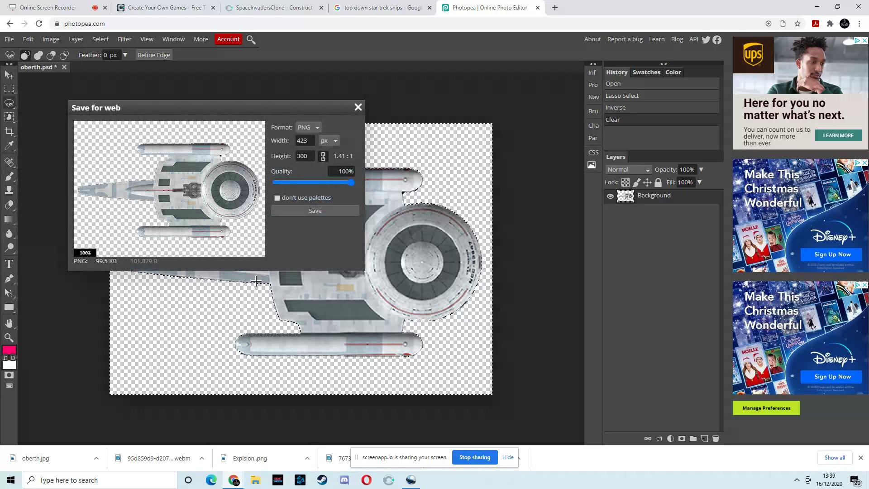
click(317, 212)
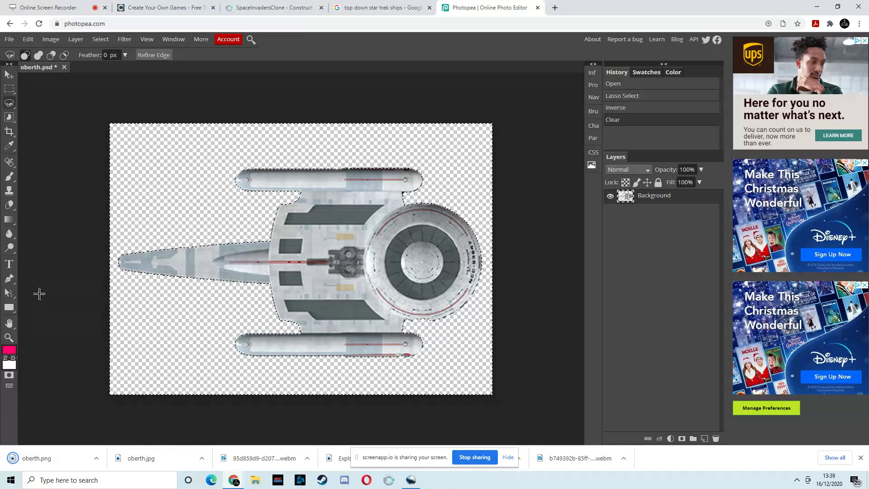
Put a copy of the exported oberth.png from the browser's downloads on the desktop.
click(158, 7)
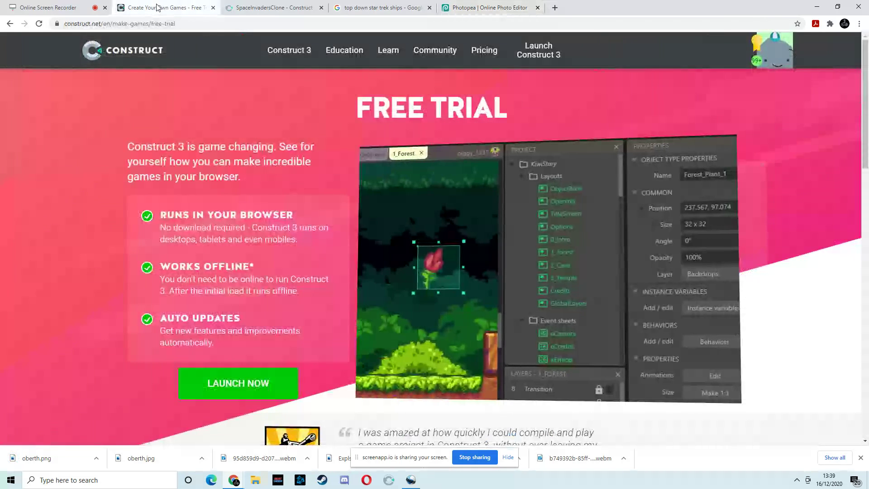
click(253, 7)
click(199, 8)
click(252, 8)
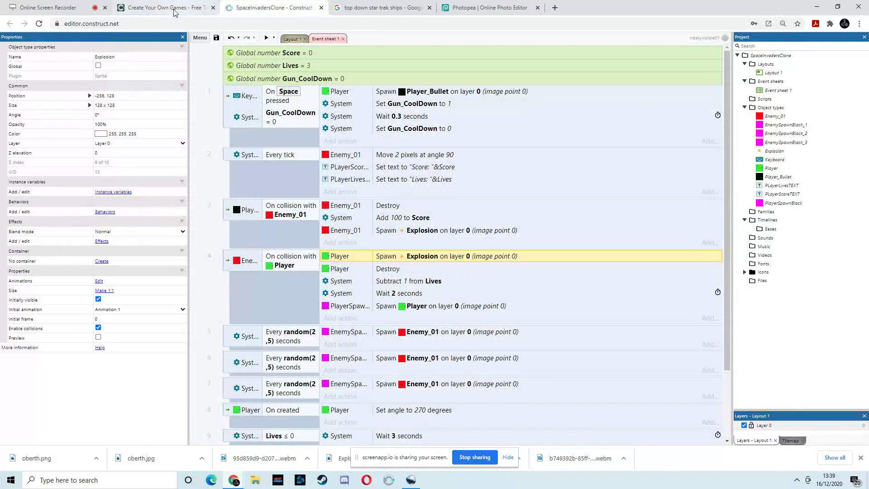
click(194, 8)
double_click(593, 9)
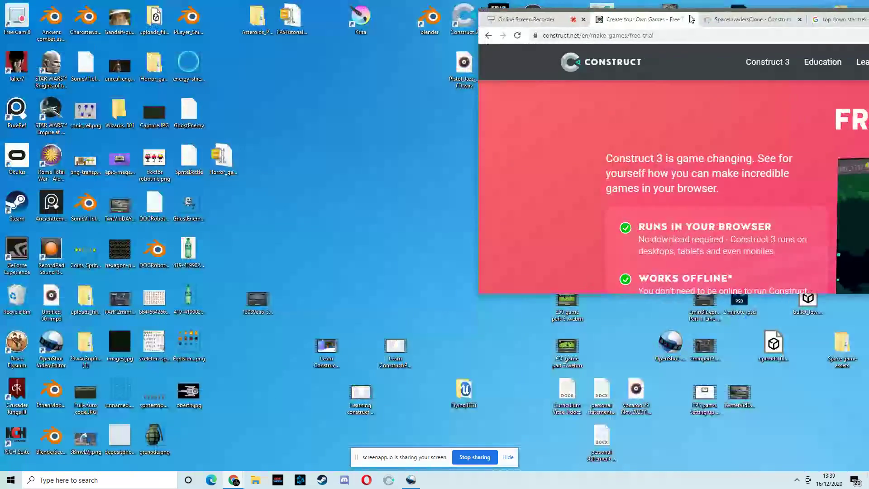
drag(506, 282, 327, 166)
drag(291, 121, 291, 119)
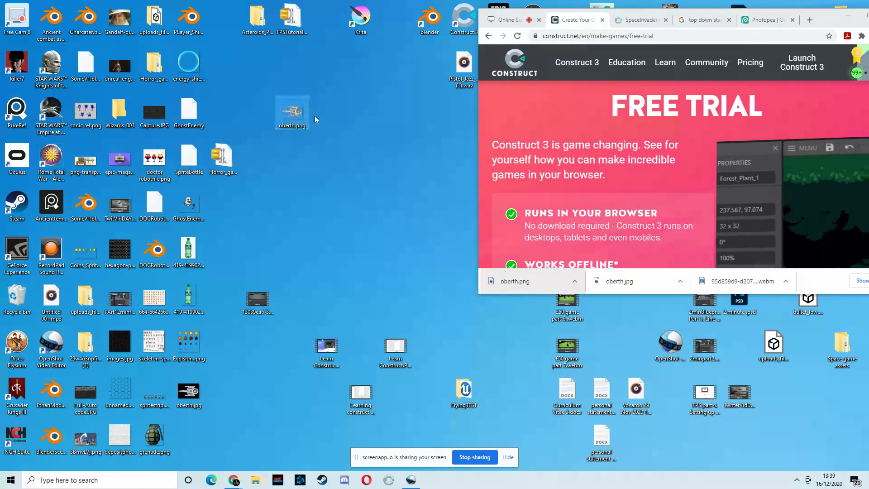
drag(834, 20, 759, 27)
double_click(759, 27)
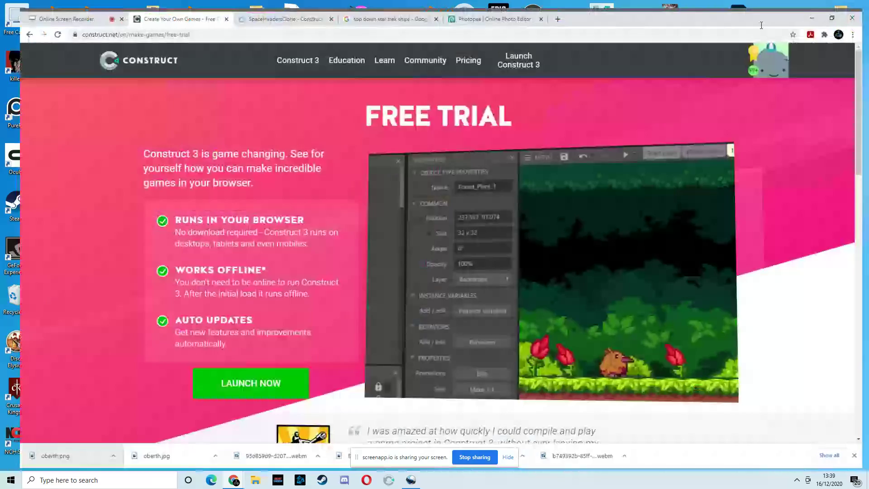
Replace the image of the Player sprite on Layout 1 of SpaceInvadersClone with oberth.png from the desktop.
click(253, 8)
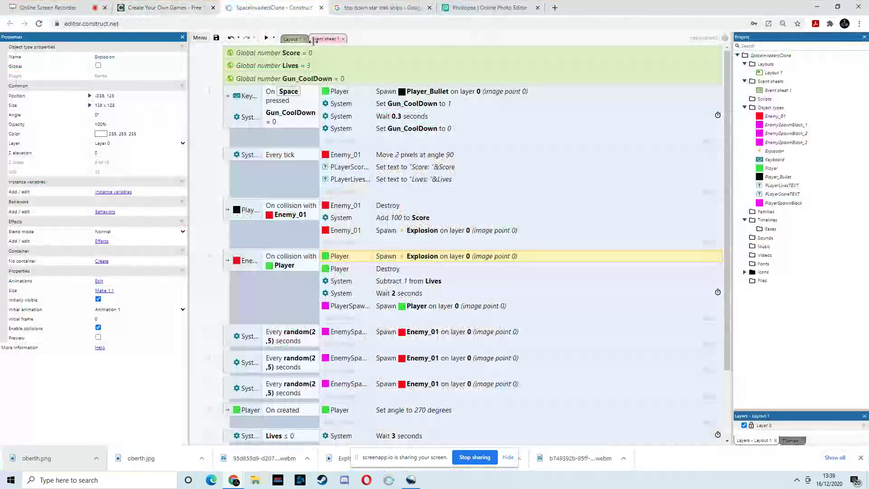
click(292, 39)
double_click(452, 405)
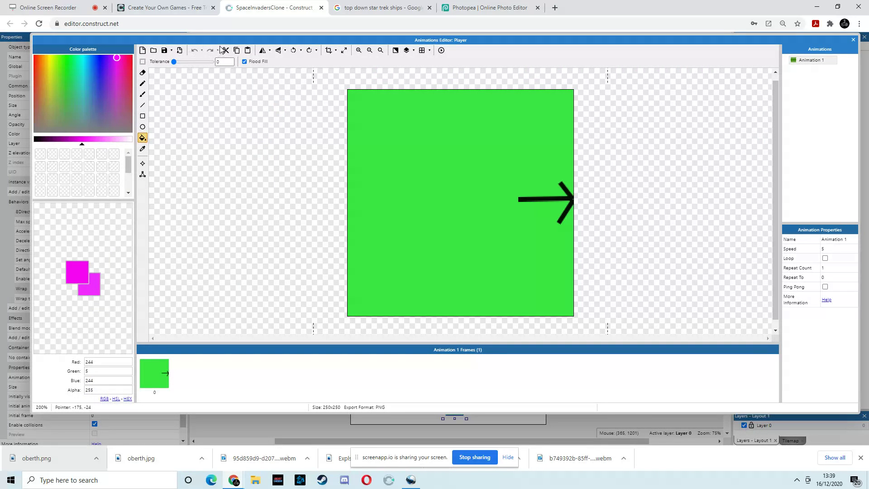
click(153, 50)
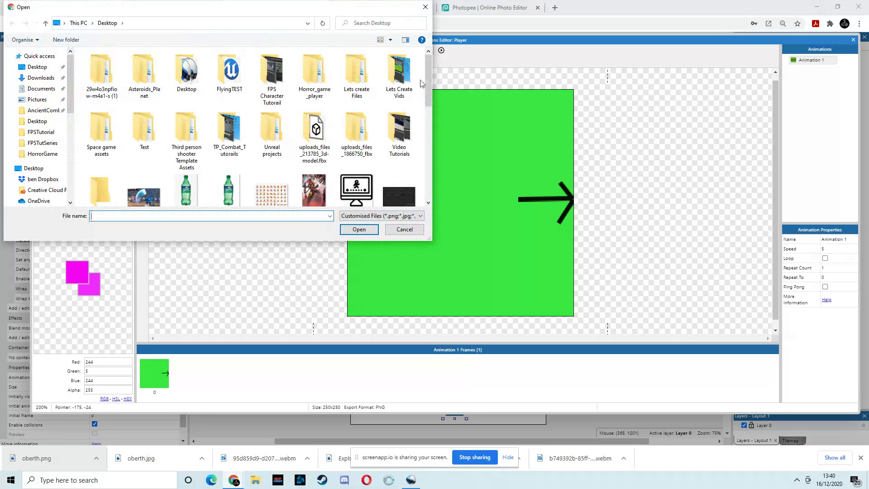
scroll(425, 86, down, 5)
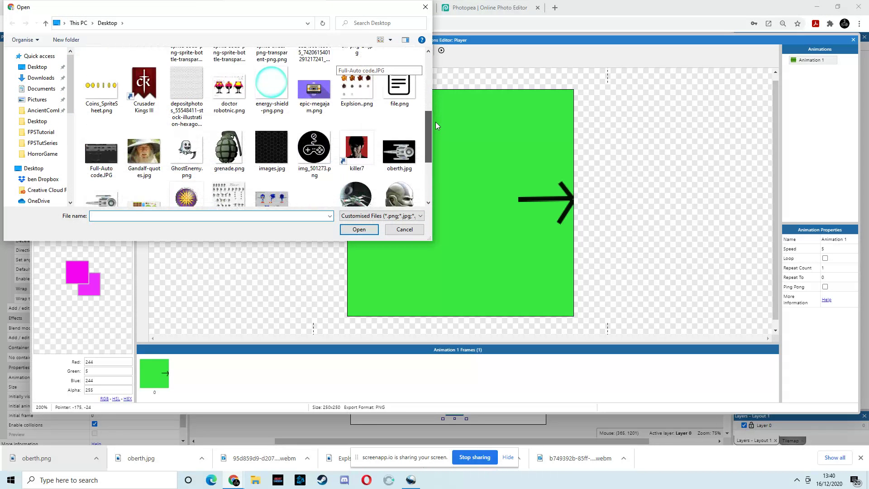
scroll(434, 132, down, 1)
click(112, 165)
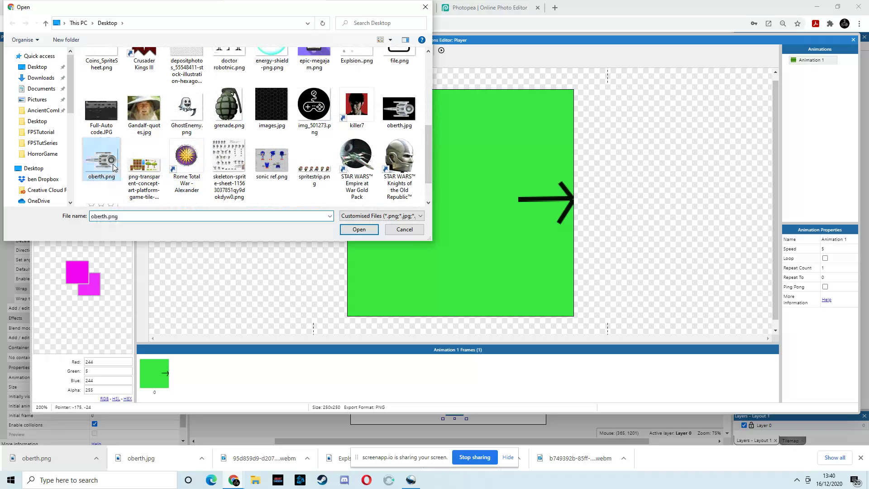
double_click(113, 164)
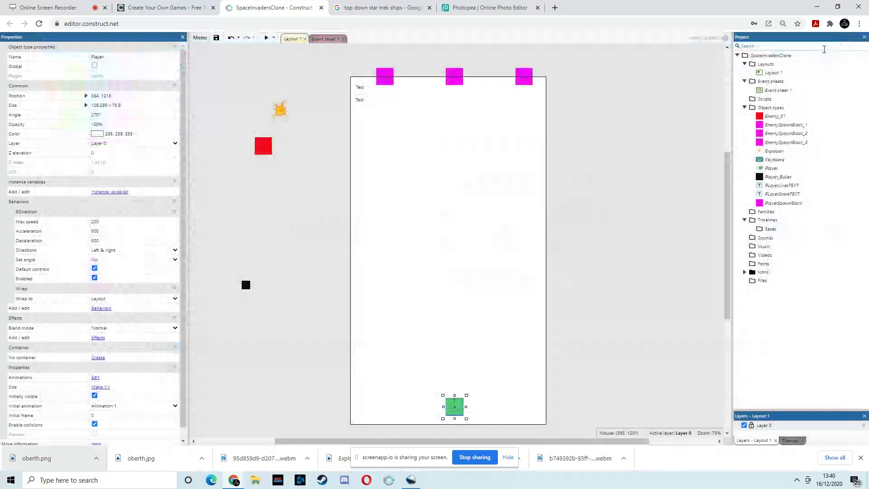
click(853, 40)
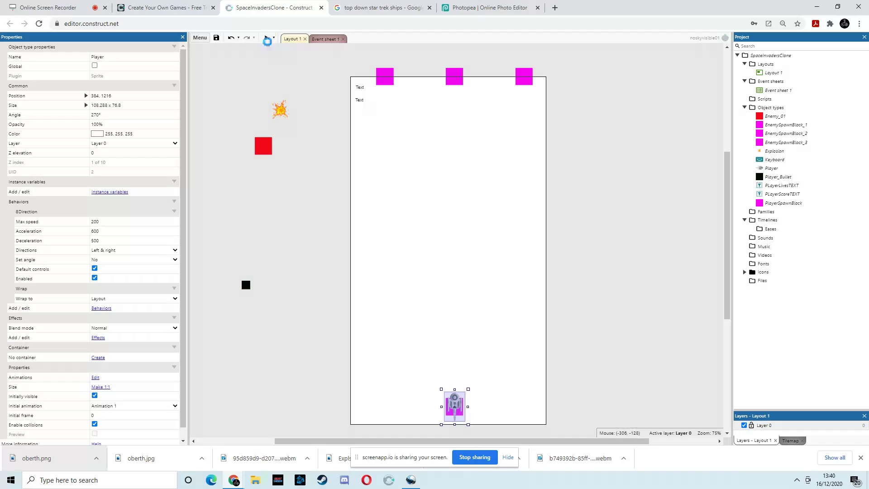
Run the game preview and test flying and shooting with the new player ship.
click(267, 38)
key(Right)
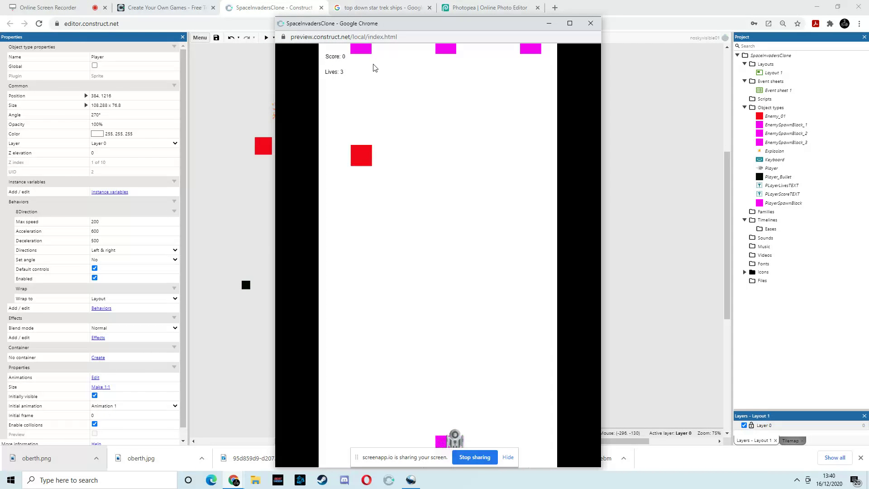
key(Left)
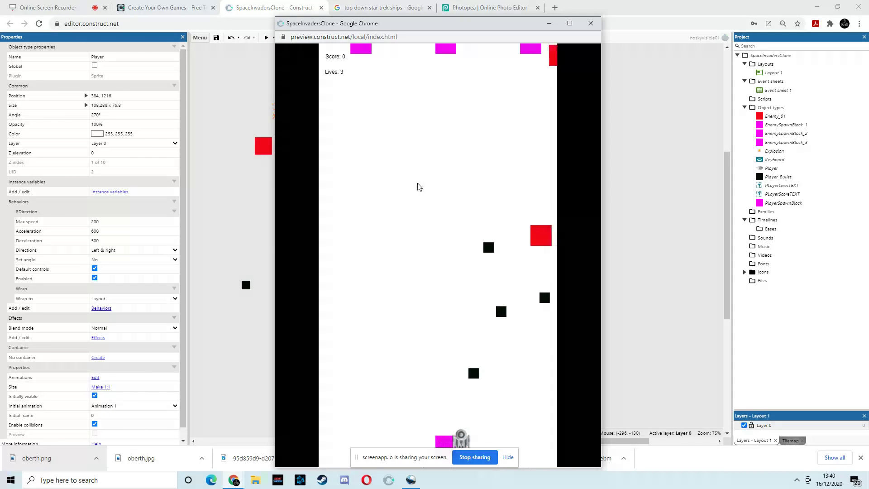
click(508, 457)
key(space)
key(Right)
key(Left)
key(space)
key(space)
key(space)
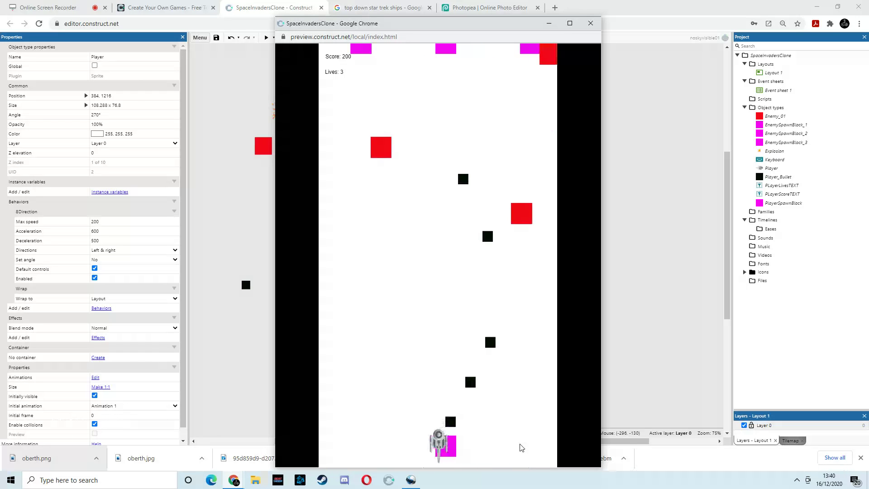
click(591, 23)
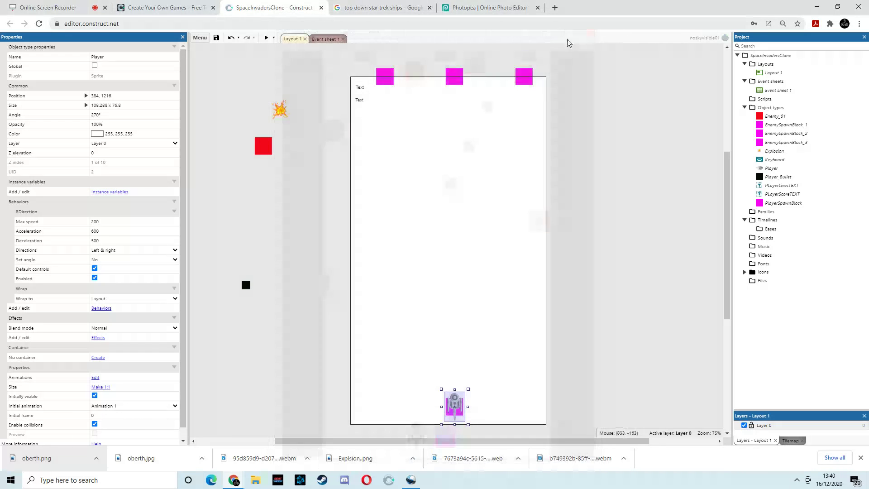
Enlarge the Player ship to 192 x 128 at position 384, 1152 and test-play the game with it.
mouse_move(468, 388)
mouse_down()
mouse_move(499, 382)
mouse_move(461, 392)
mouse_up()
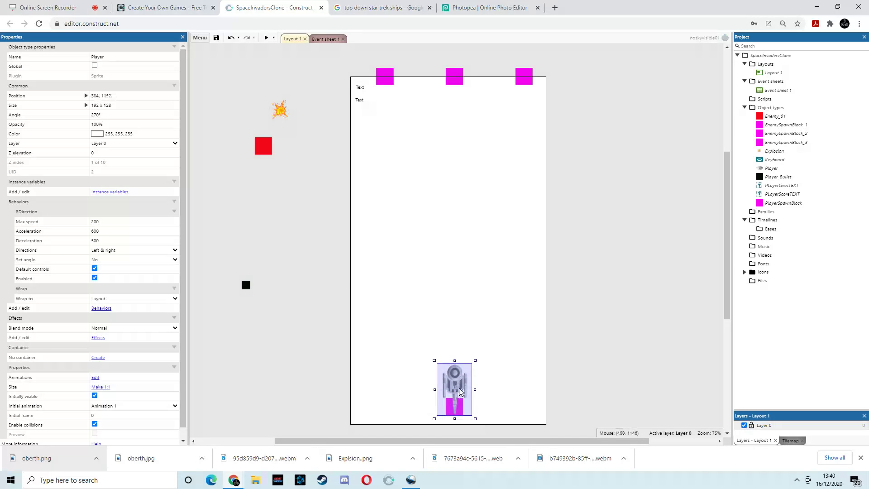
click(266, 37)
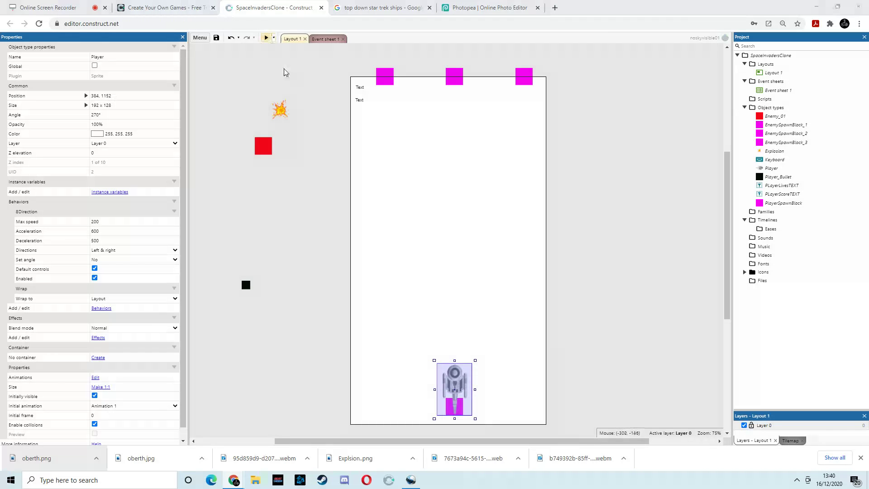
key(Right)
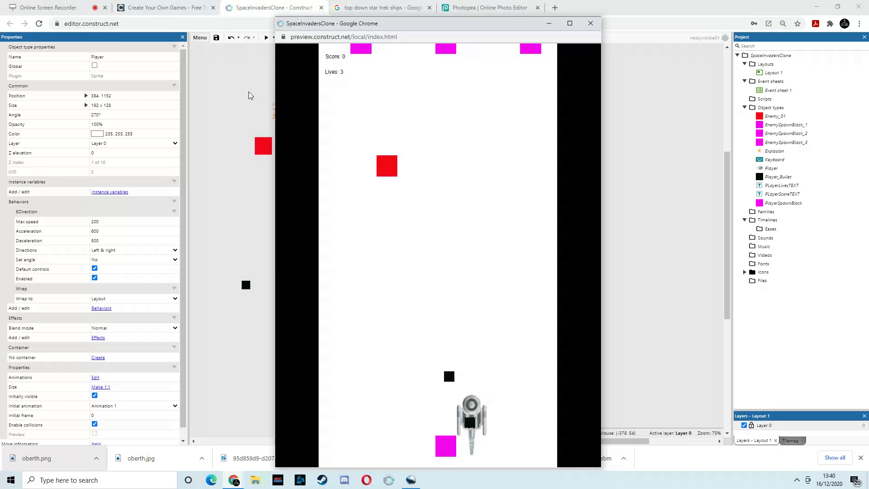
key(Left)
key(Right)
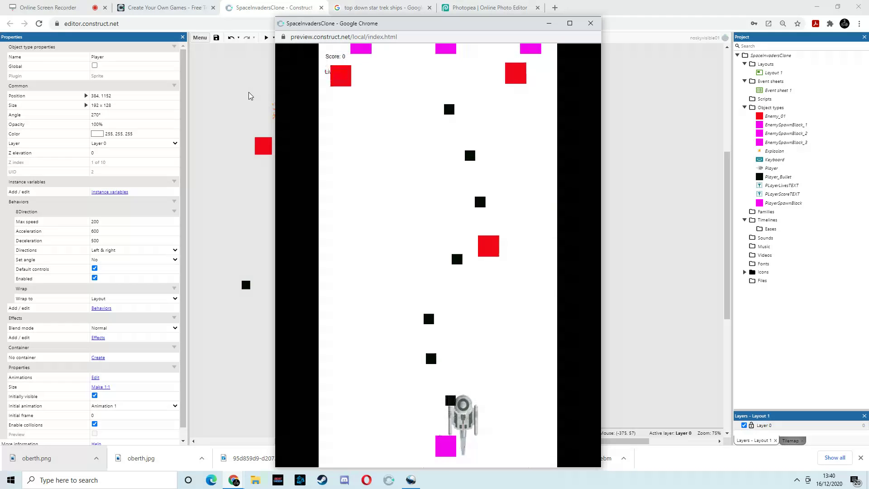
key(Left)
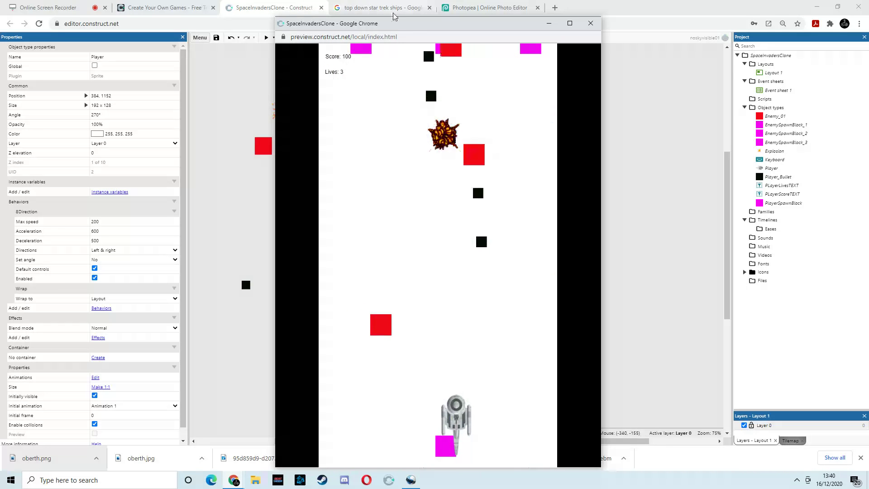
click(591, 24)
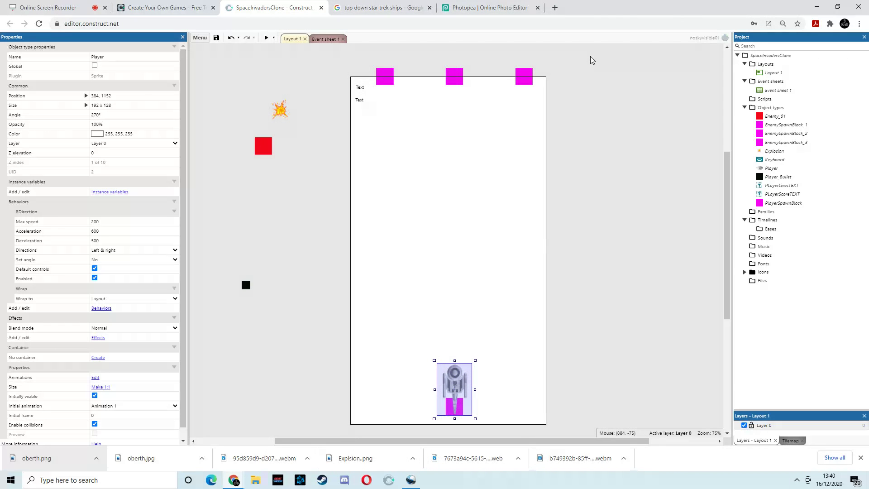
Change the Google image search to "top down kligon ships" and run it.
click(378, 8)
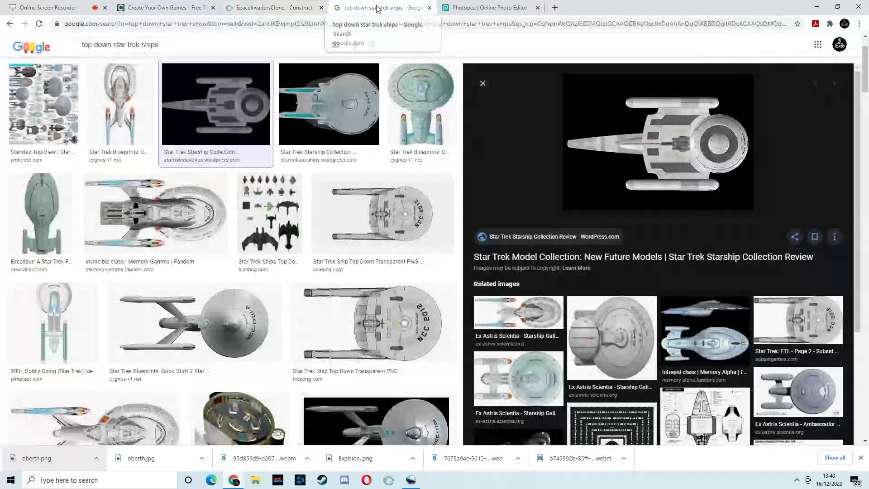
click(138, 45)
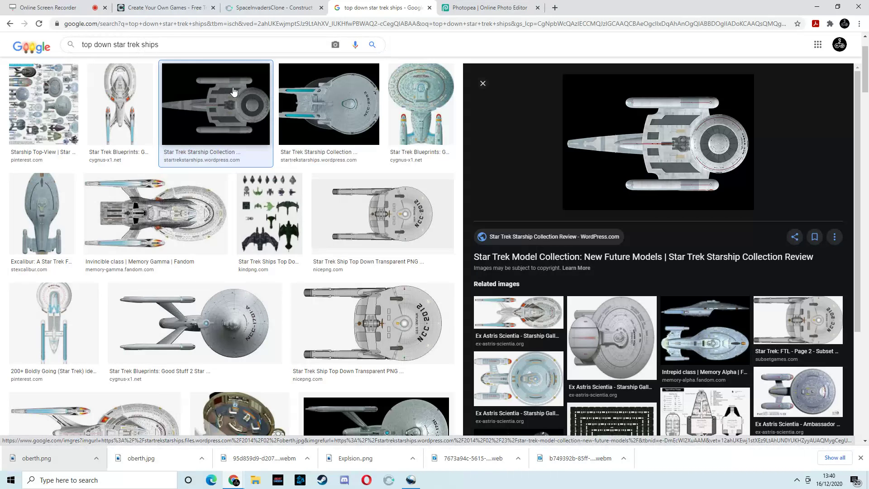
key(BackSpace)
key(BackSpace)
key(BackSpace)
key(BackSpace)
key(BackSpace)
key(BackSpace)
key(BackSpace)
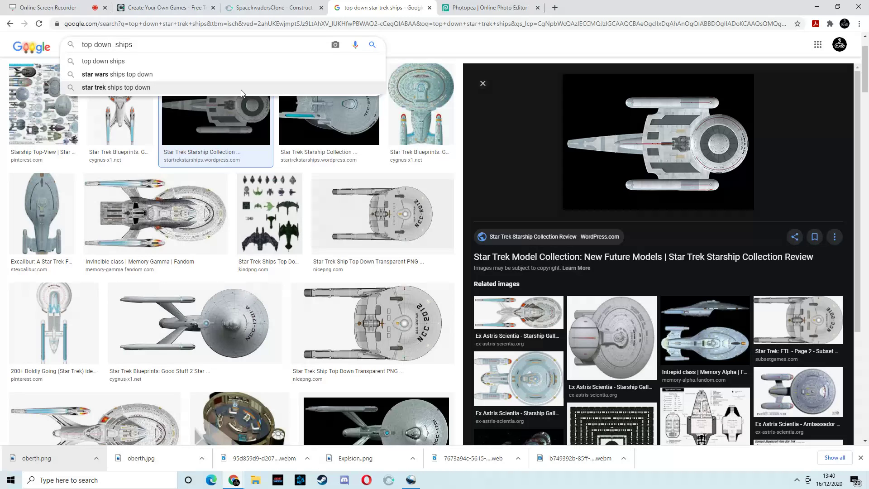
text(klig)
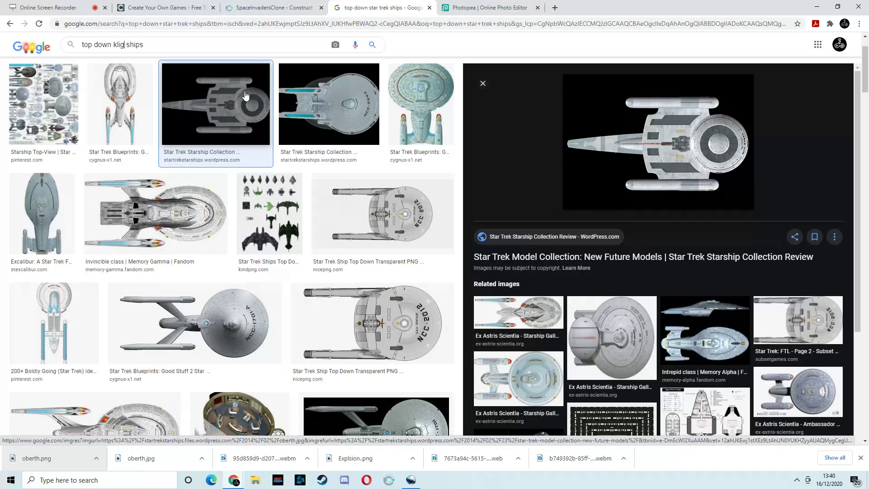
key(Return)
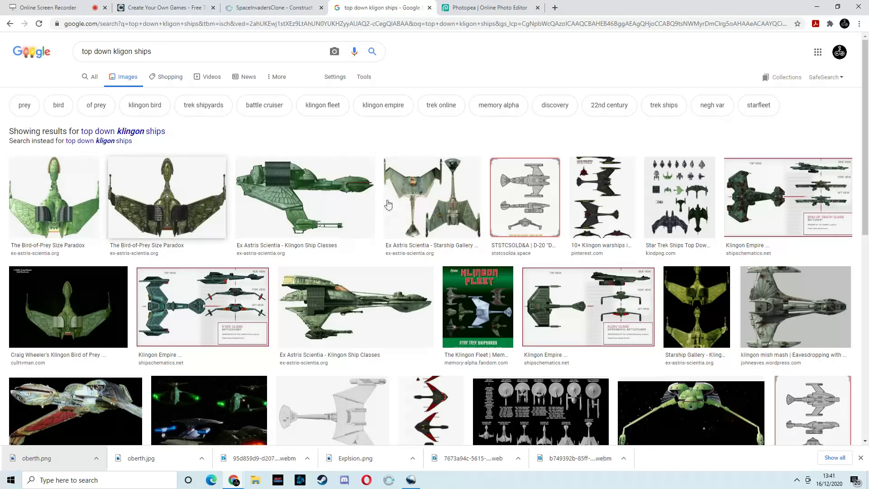
Look through the Klingon ship images and preview the green ship from Excalibur: A Star Trek Fan Game.
scroll(487, 200, down, 5)
scroll(488, 205, down, 3)
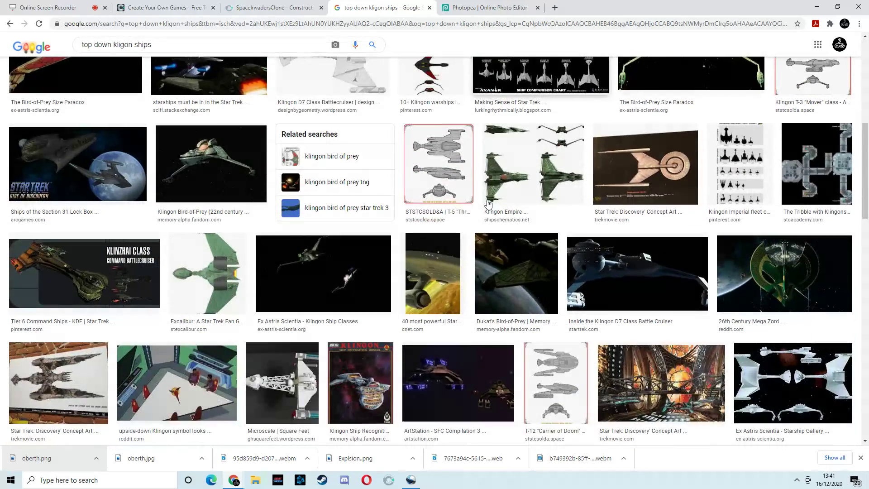
click(208, 263)
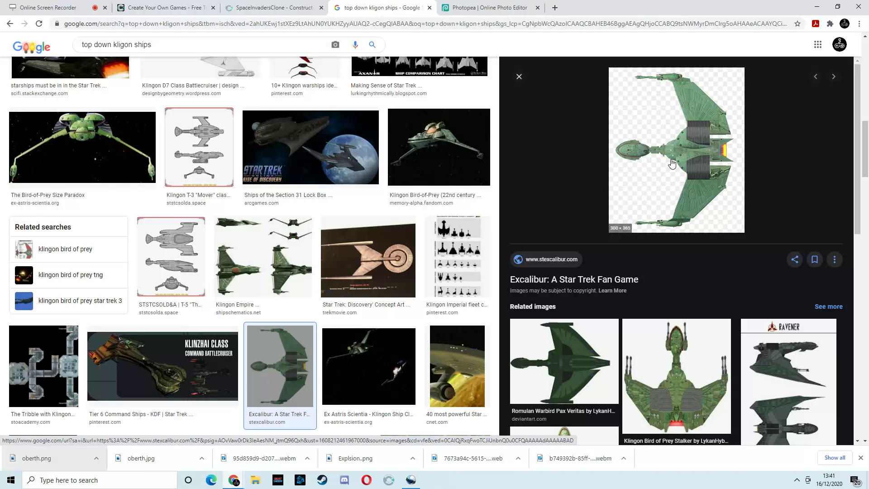
Save the CultTVman top-down Klingon Bird of Prey image with the black background to the desktop as a JPEG.
scroll(334, 222, up, 8)
scroll(335, 222, up, 2)
click(454, 181)
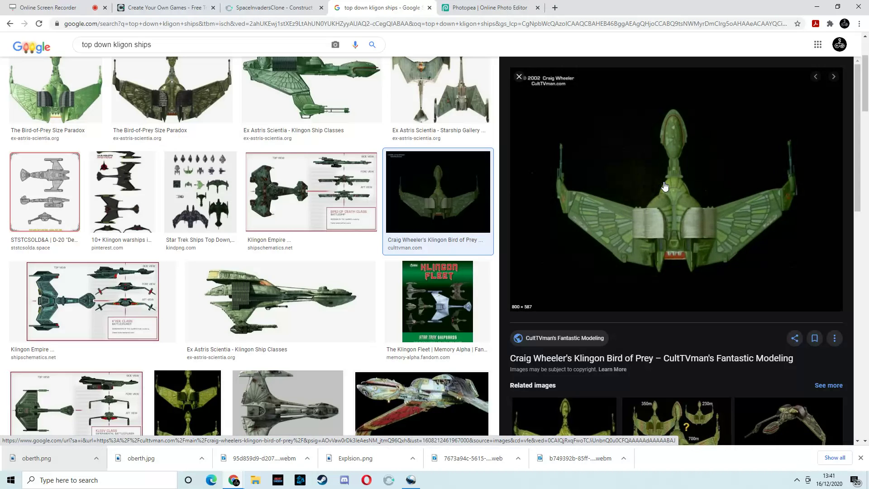
right_click(674, 211)
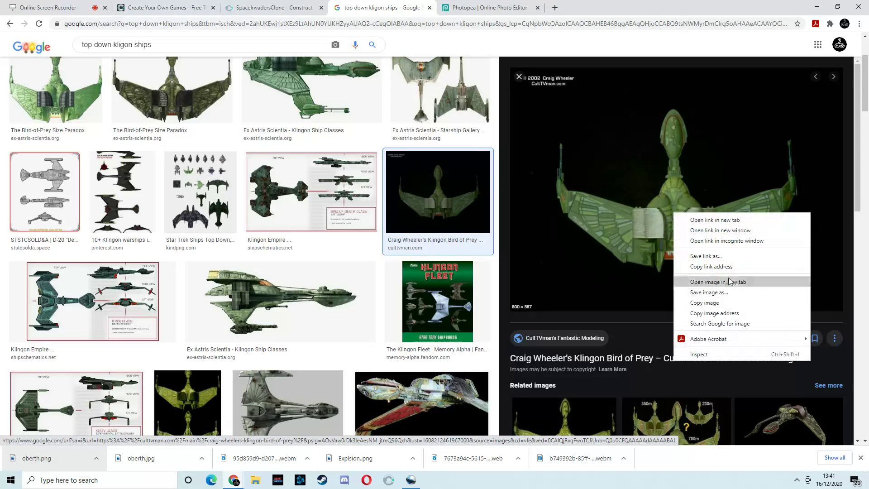
click(701, 292)
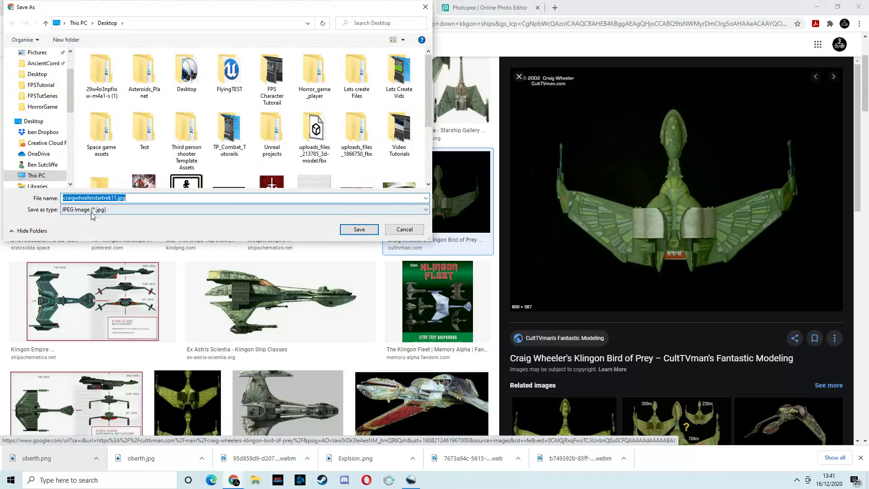
click(34, 121)
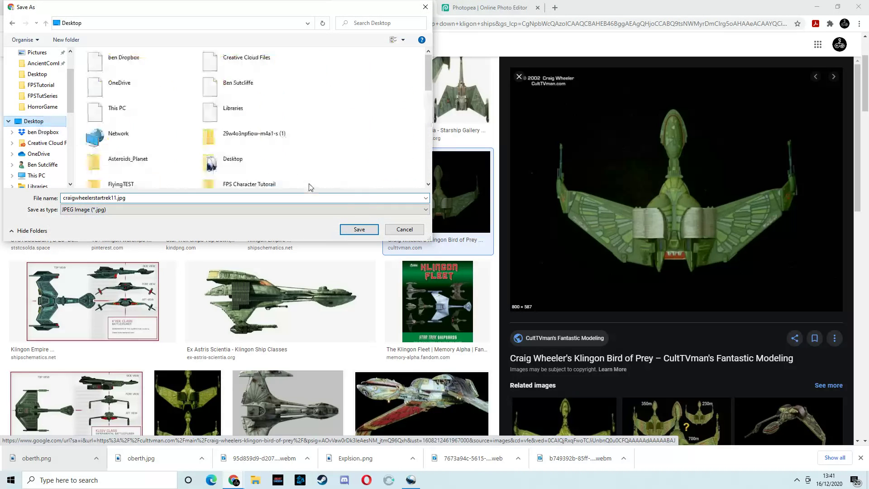
click(357, 229)
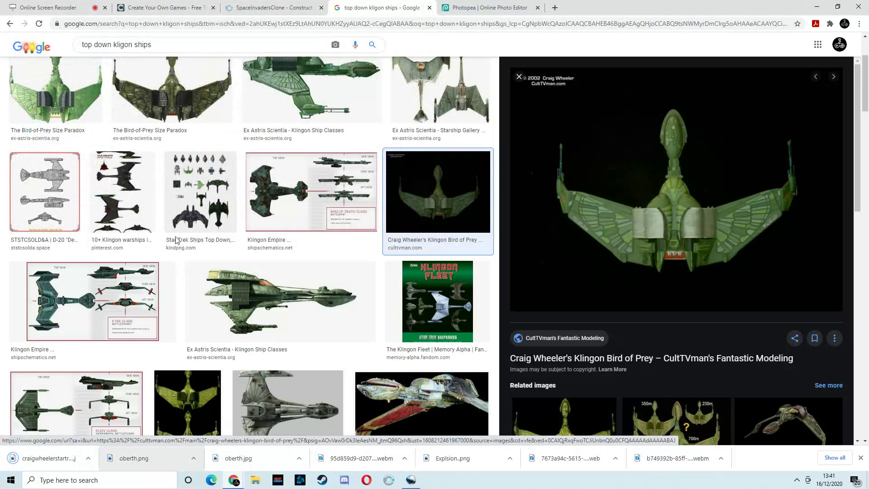
key(ctrl+Tab)
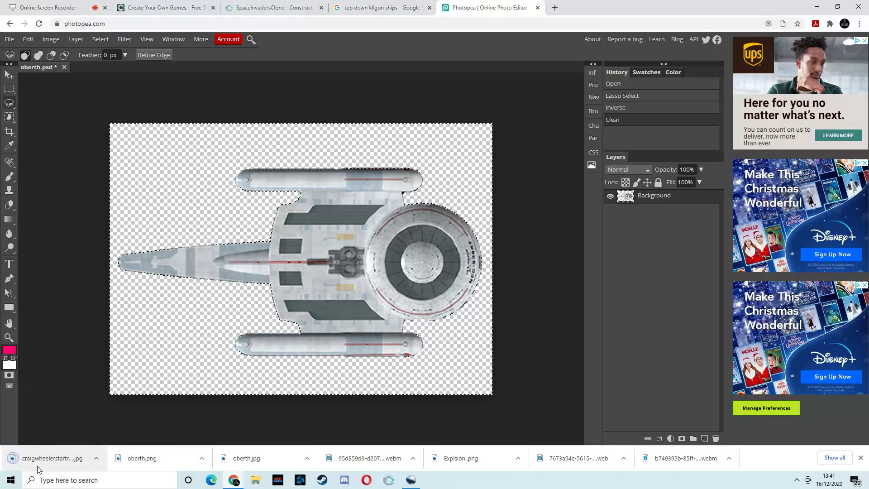
click(39, 25)
click(482, 74)
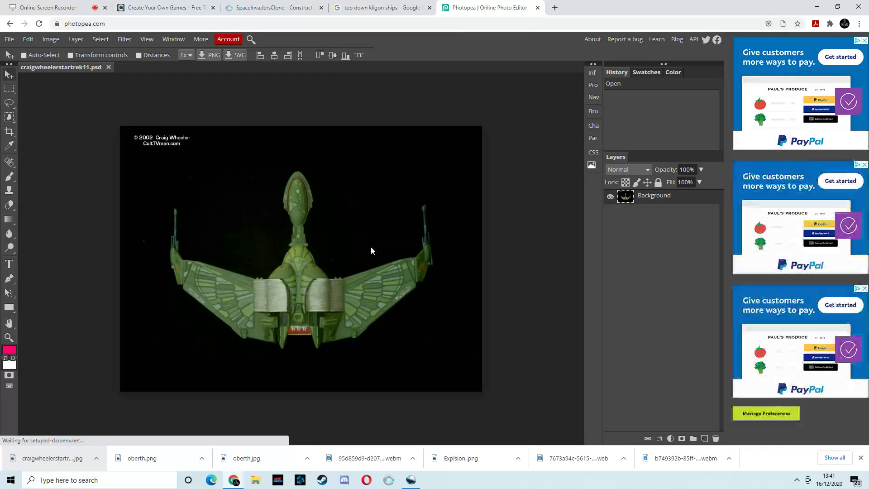
Rotate the Bird of Prey image 90° clockwise and switch to the Magnetic Lasso Select tool.
scroll(336, 228, up, 2)
scroll(338, 228, down, 2)
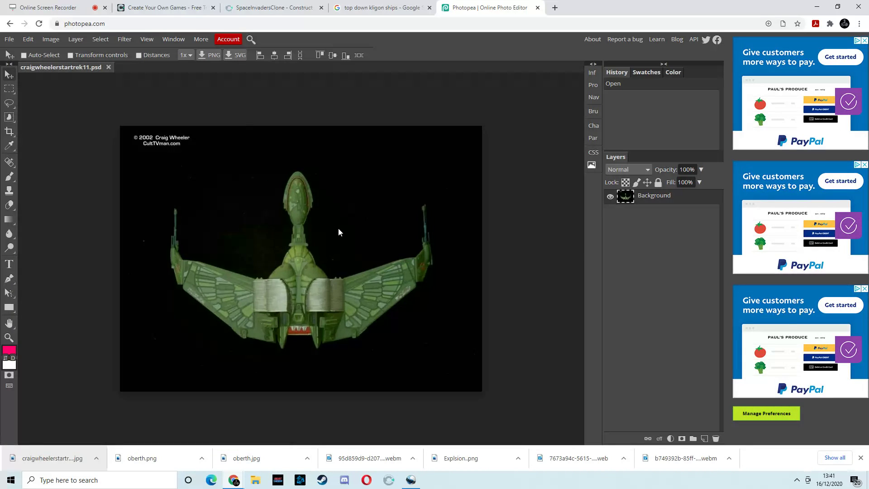
scroll(338, 227, up, 2)
scroll(338, 227, down, 2)
click(52, 40)
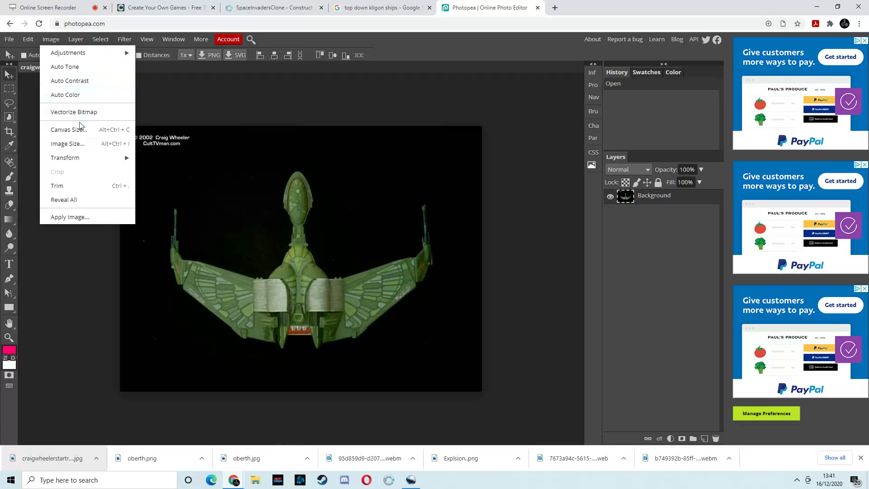
mouse_move(67, 163)
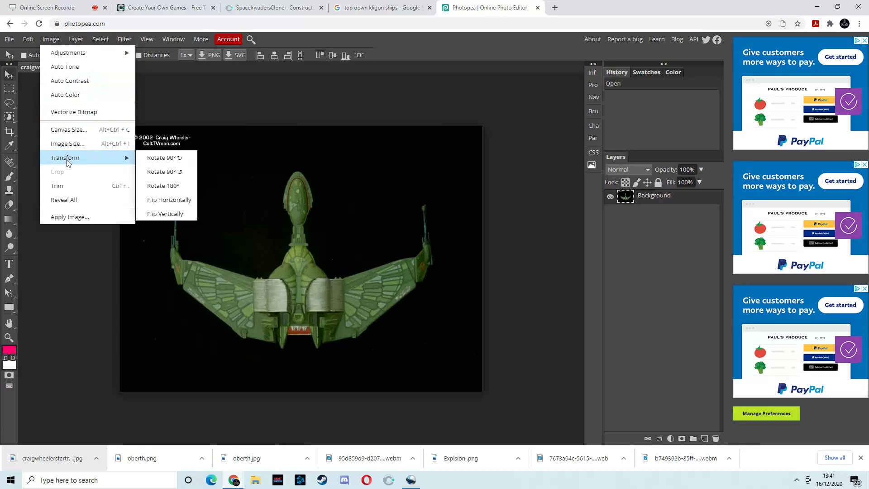
click(177, 162)
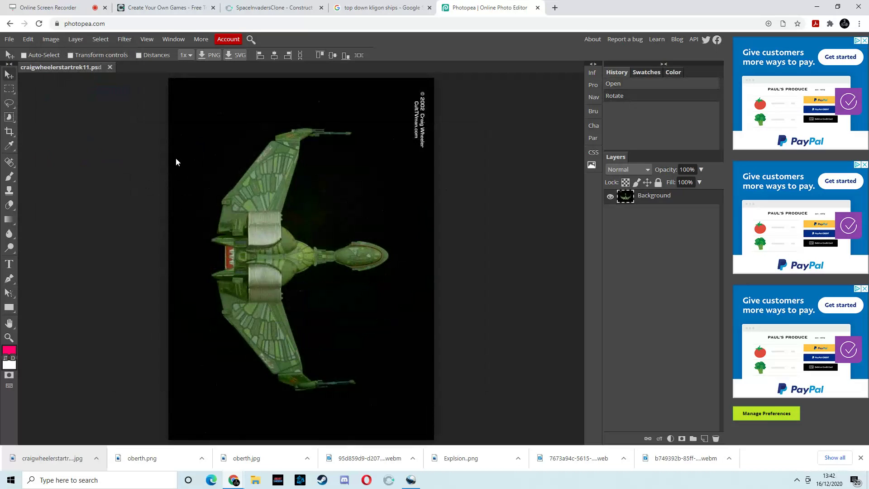
click(9, 117)
click(9, 103)
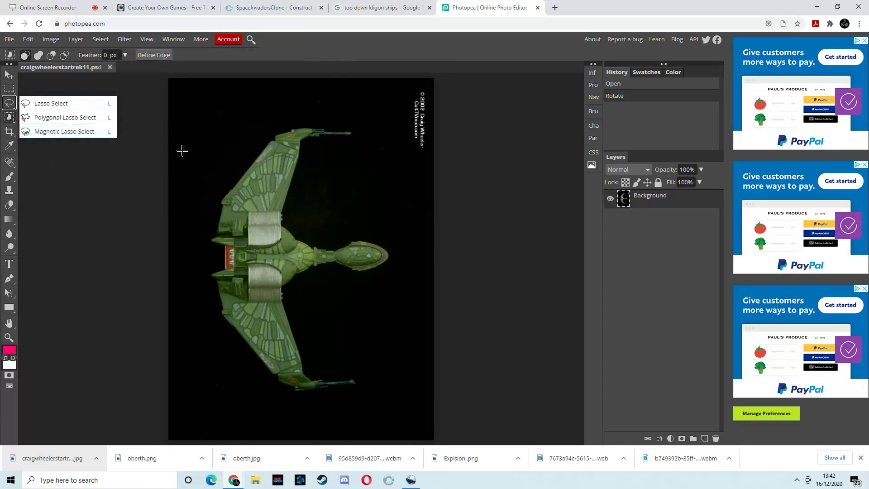
click(59, 131)
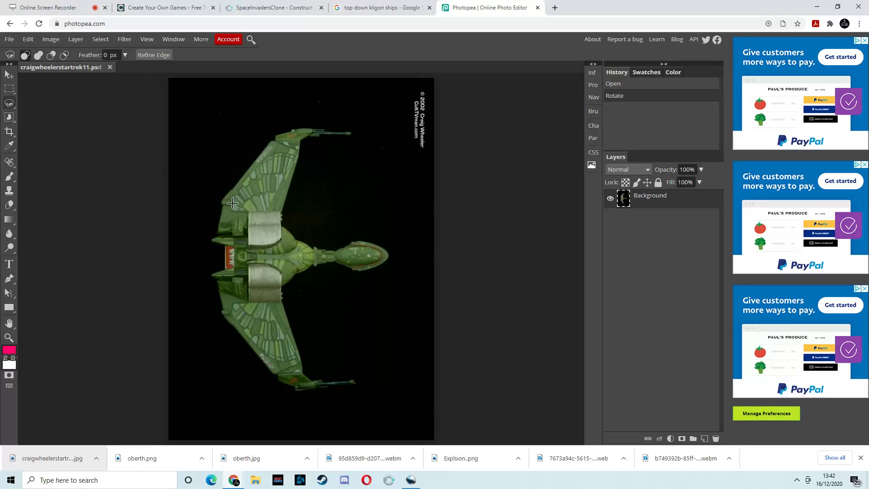
click(215, 238)
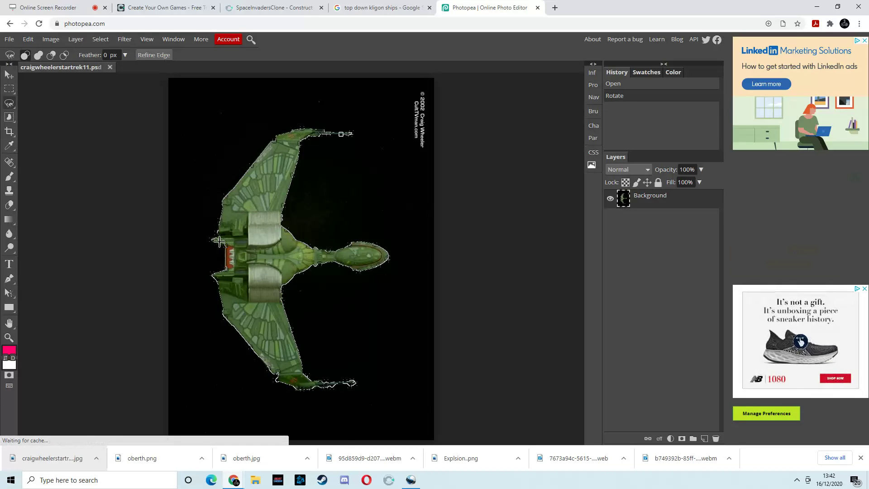
double_click(207, 238)
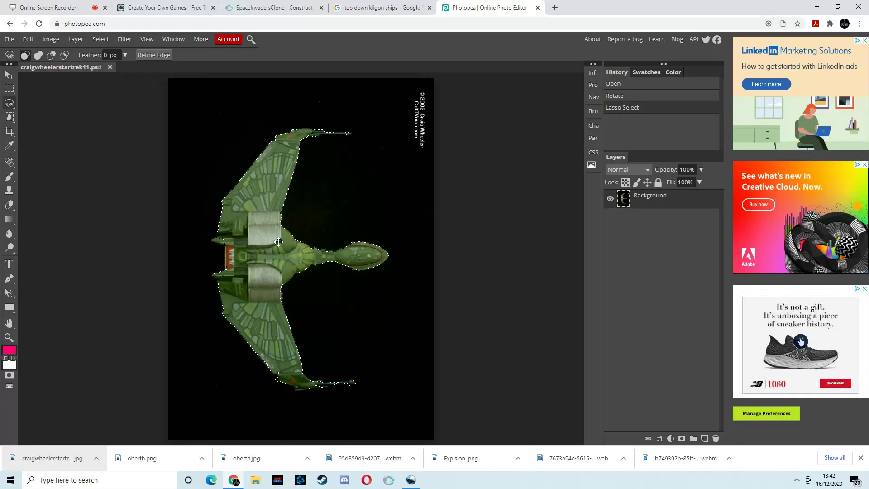
key(ctrl+z)
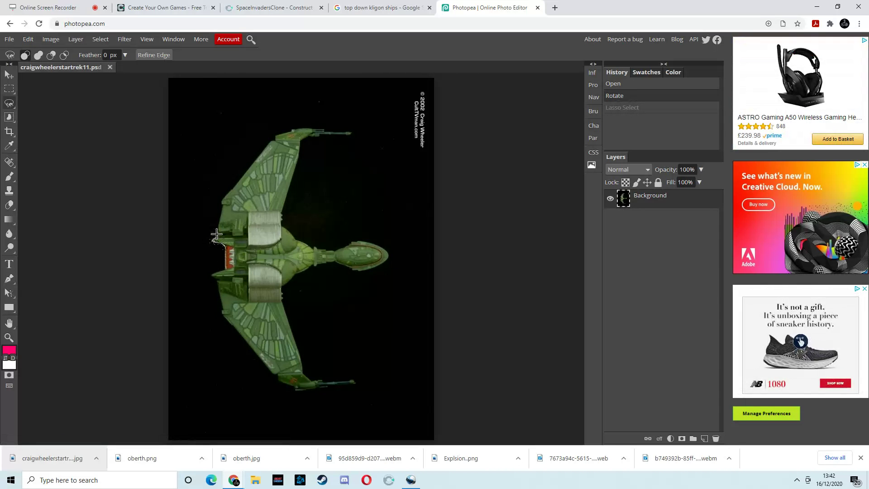
Outline the Bird of Prey hull with the Magnetic Lasso, leaving out the thin guns at both wingtips.
mouse_move(221, 219)
mouse_down()
mouse_move(223, 199)
mouse_move(274, 137)
mouse_move(313, 133)
mouse_up()
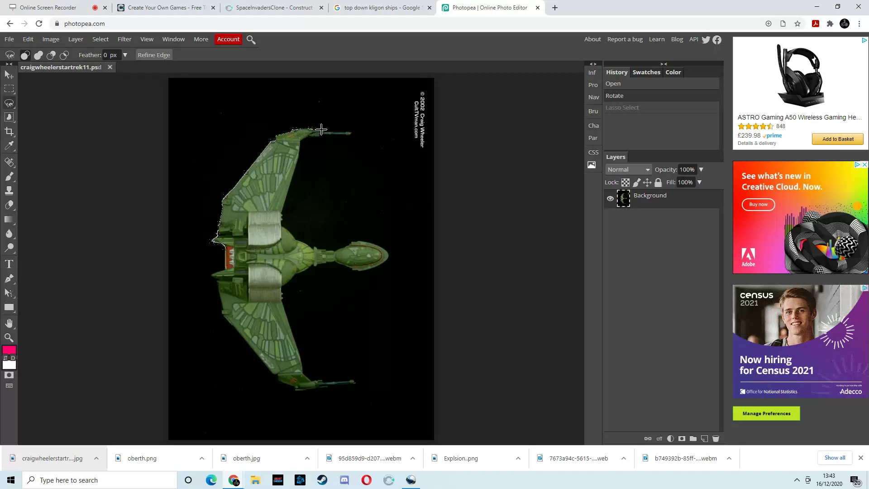
mouse_move(320, 133)
mouse_down()
mouse_move(303, 135)
mouse_move(284, 207)
mouse_up()
mouse_move(317, 248)
mouse_down()
mouse_move(353, 241)
mouse_move(388, 256)
mouse_move(302, 271)
mouse_move(286, 318)
mouse_move(316, 386)
mouse_move(275, 378)
mouse_move(221, 316)
mouse_up()
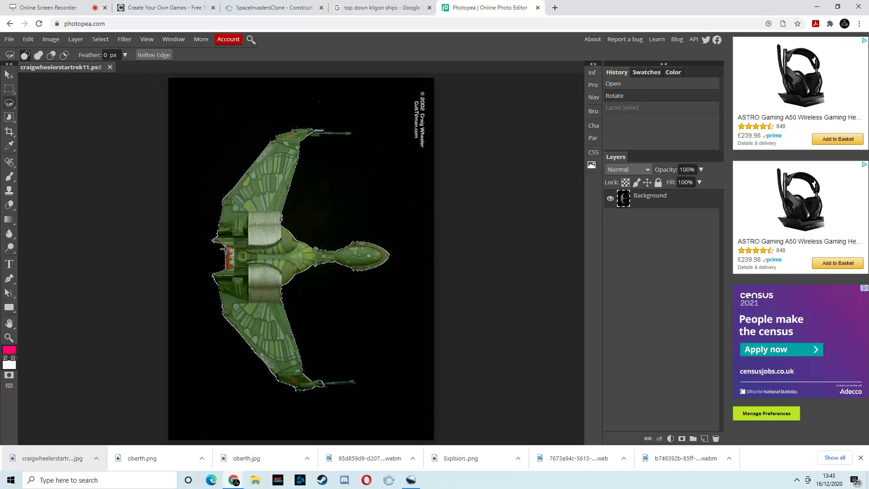
drag(225, 247, 223, 252)
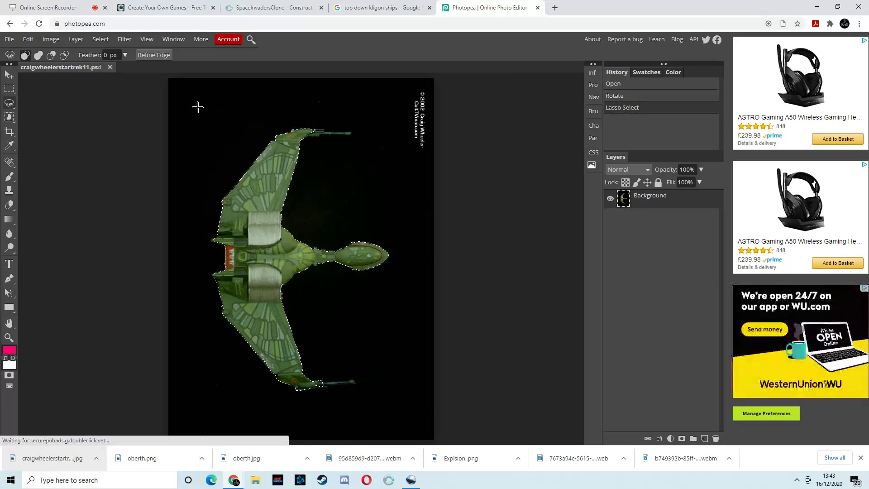
Invert the selection and clear the black background around the ship.
click(71, 41)
mouse_move(101, 39)
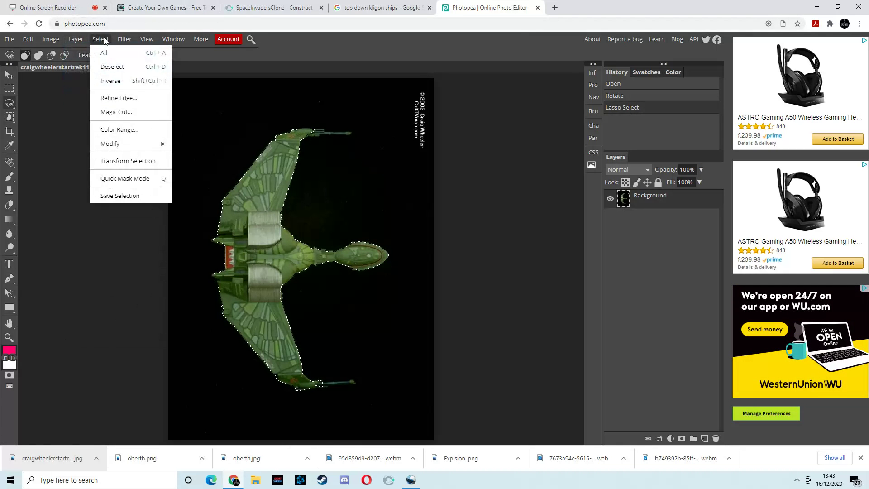
click(115, 81)
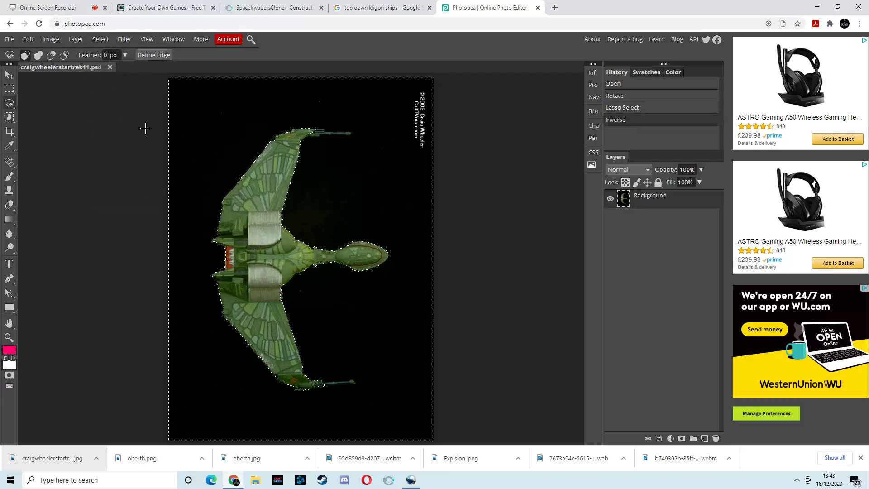
key(Delete)
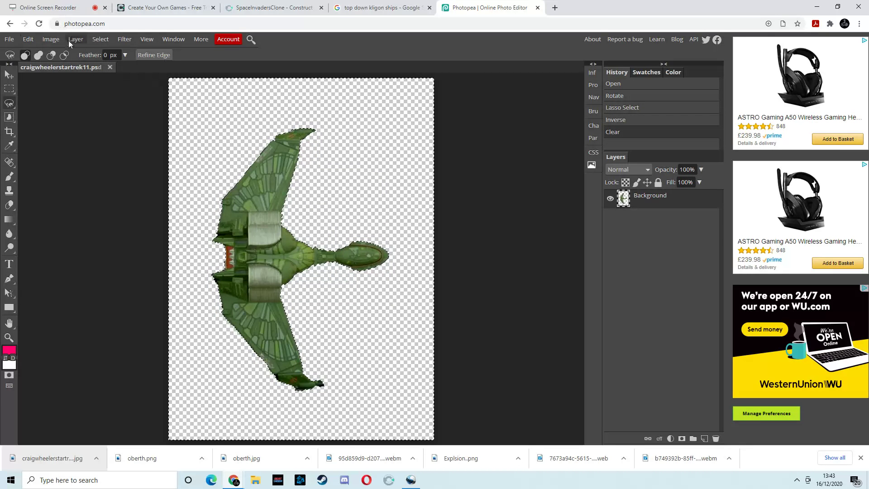
Export the cut-out ship as a 587 x 800 px PNG at 100% quality.
click(10, 39)
mouse_move(63, 159)
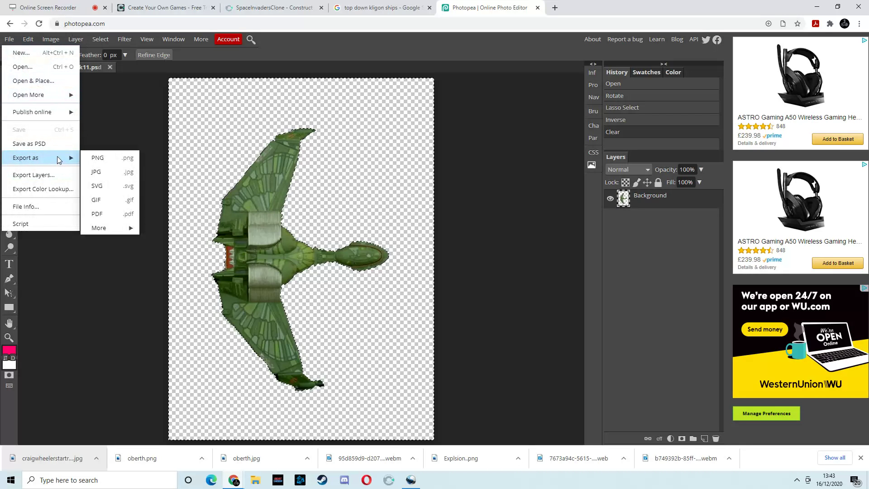
click(105, 159)
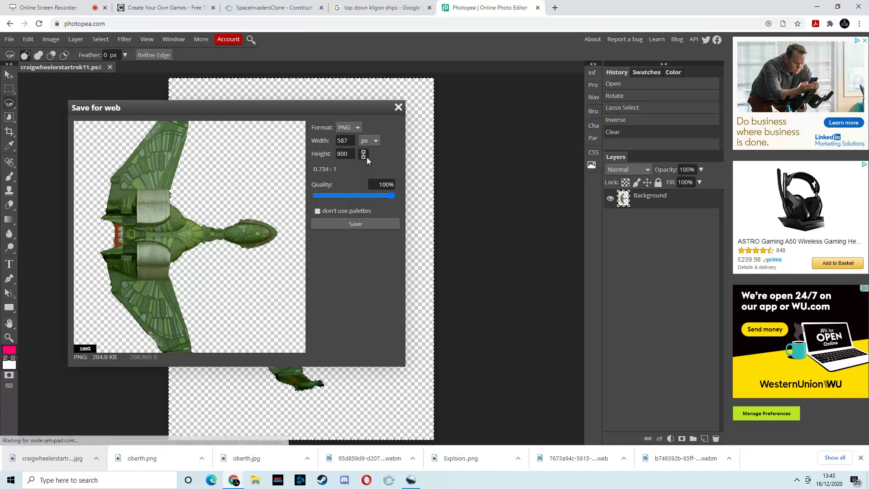
click(352, 224)
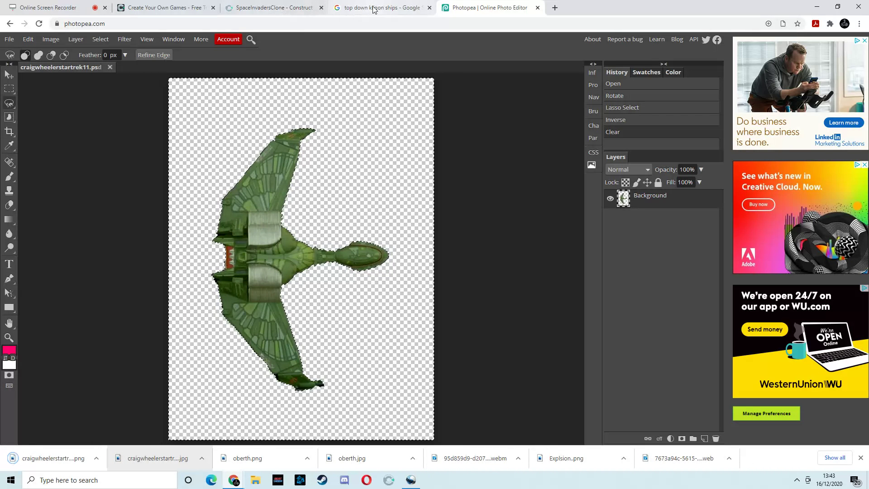
Put the exported craigwheelerstartrek11.png on the desktop beside oberth.png and bring the browser back to full screen.
drag(374, 10, 697, 21)
drag(538, 280, 315, 162)
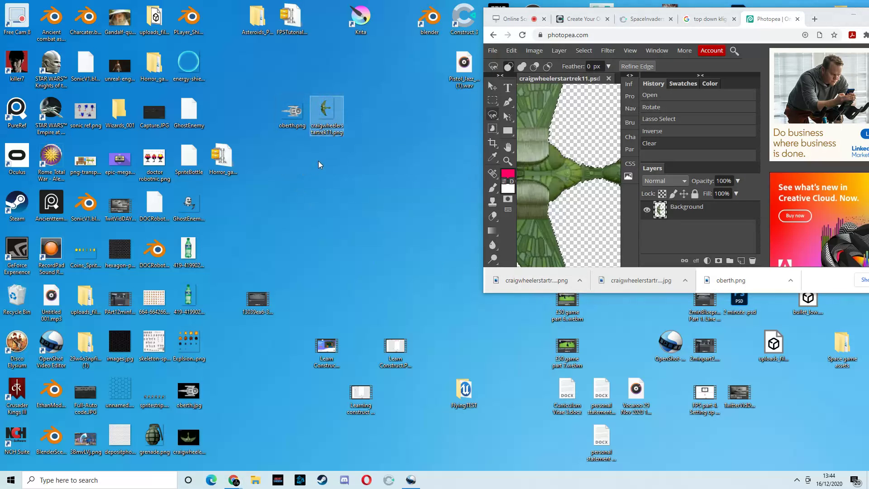
drag(569, 4, 317, 0)
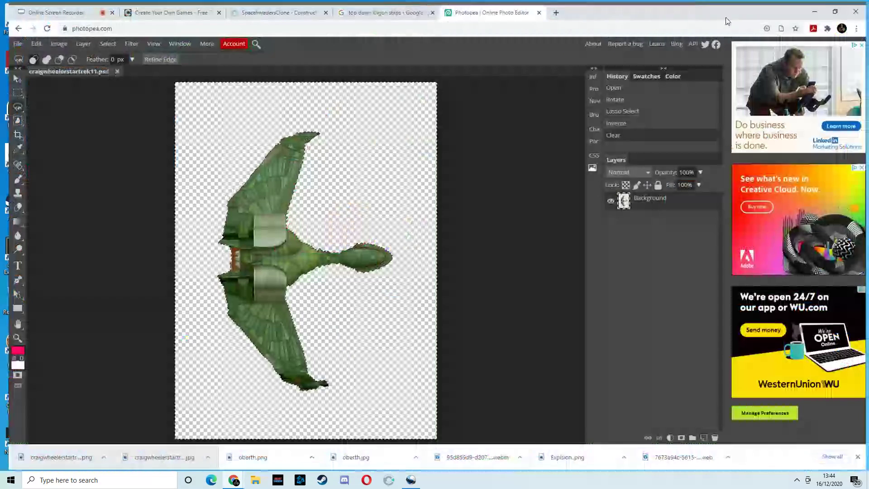
Switch to the Construct 3 project and load craigwheelerstartrek11.png as the Enemy_01 sprite's animation image.
click(271, 8)
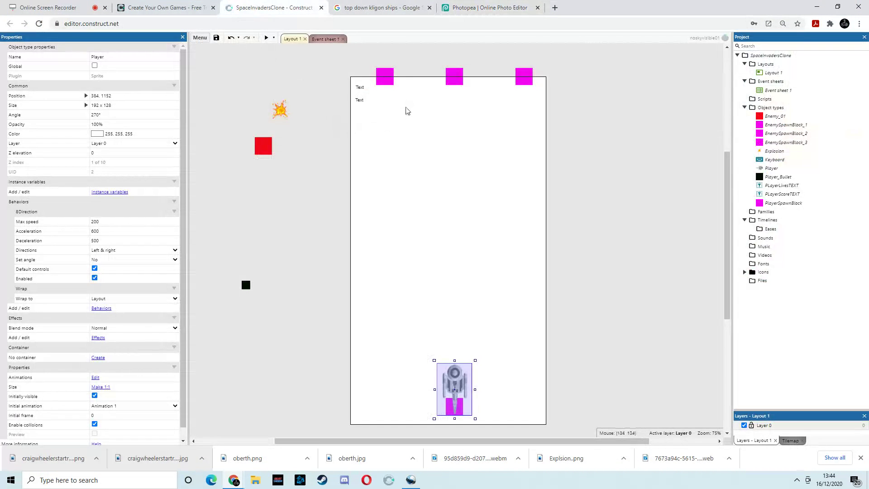
click(261, 150)
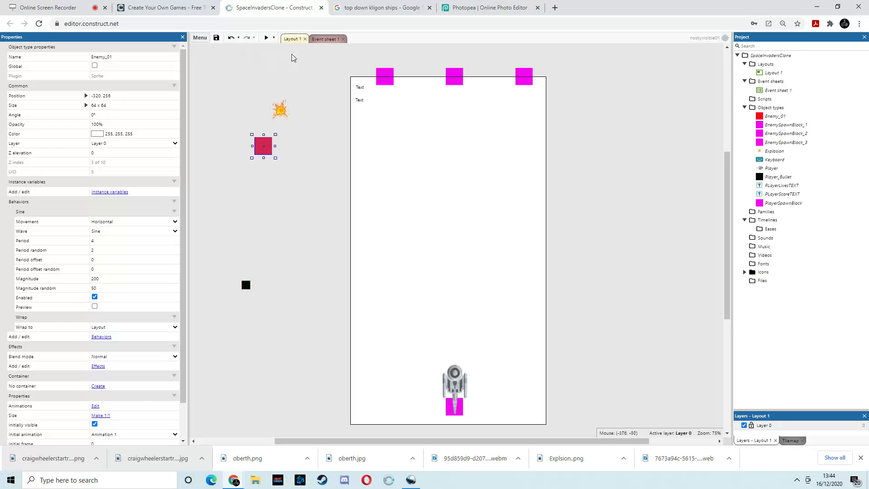
double_click(258, 151)
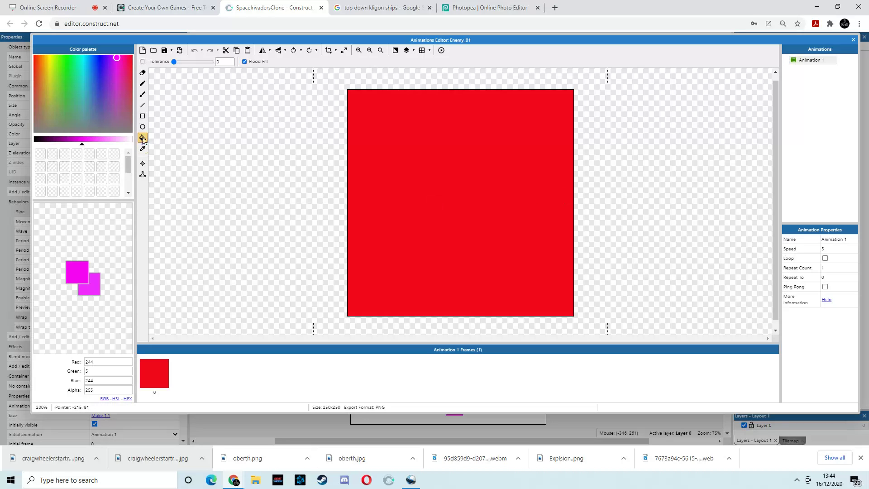
click(179, 50)
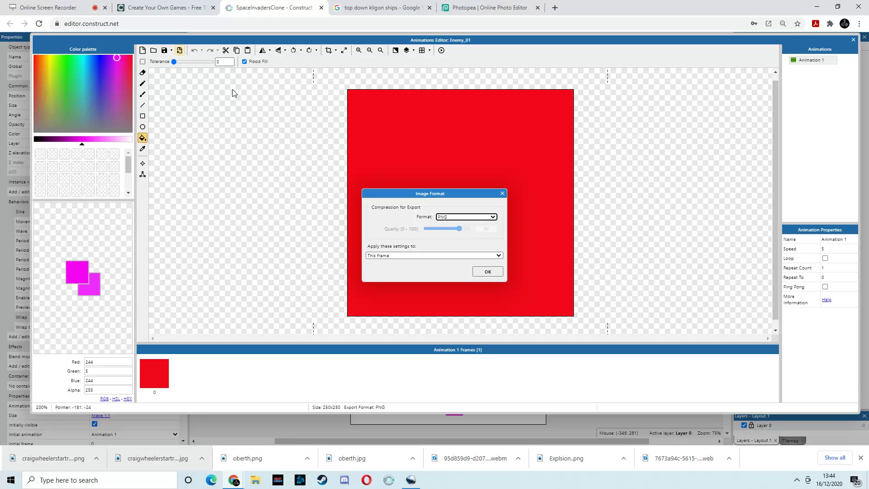
click(502, 194)
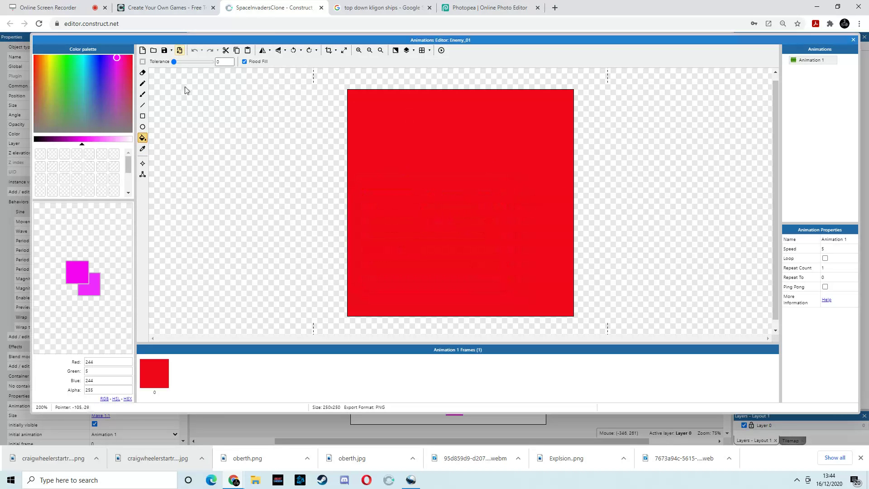
click(154, 50)
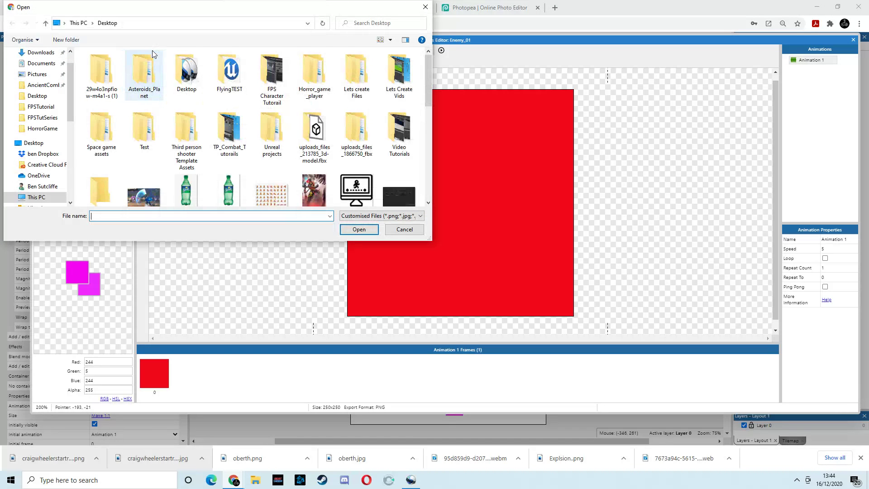
drag(428, 80, 437, 118)
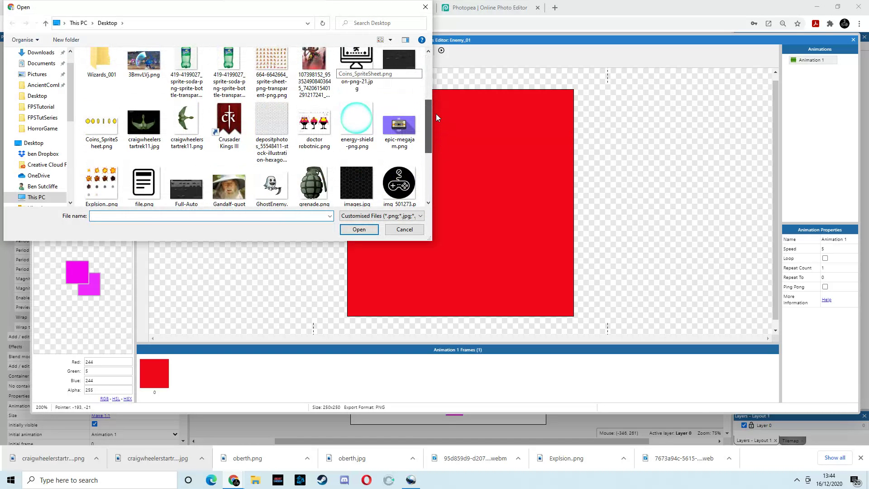
double_click(185, 117)
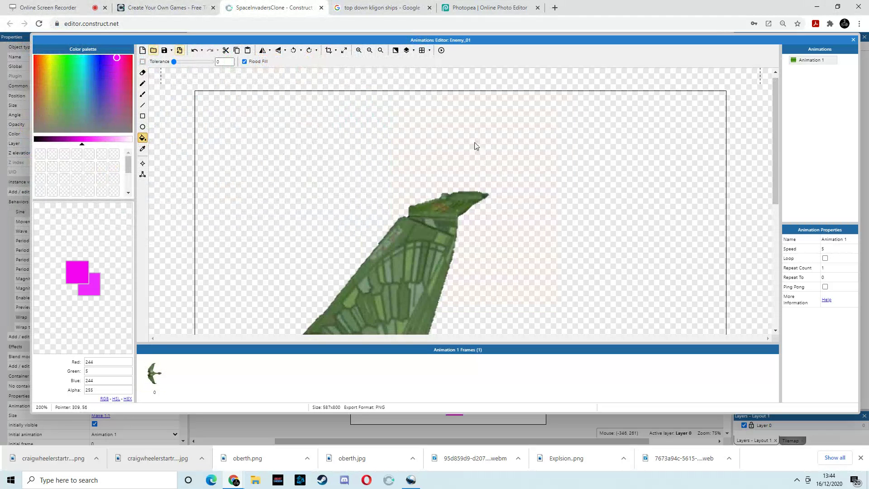
Rotate the Enemy_01 image counter-clockwise in 90° turns until the ship's nose points down, and close the Animations Editor.
scroll(475, 146, down, 4)
scroll(476, 156, up, 6)
scroll(479, 164, down, 7)
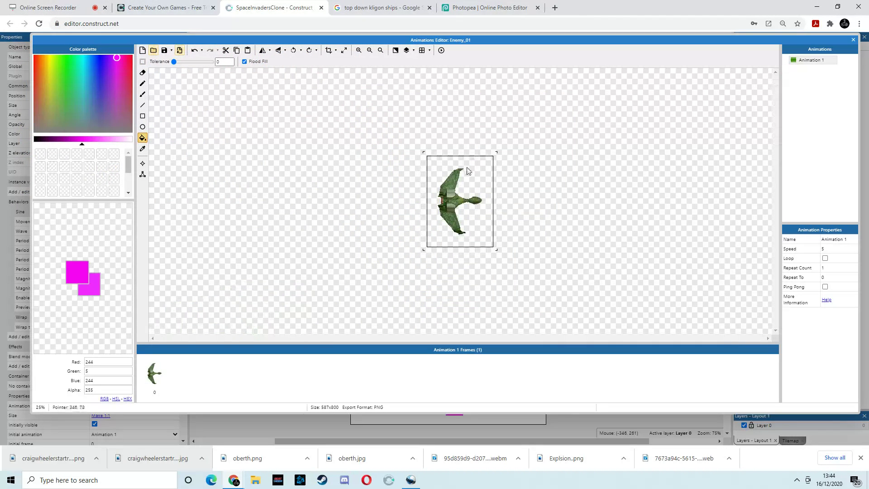
scroll(479, 220, up, 6)
scroll(473, 219, down, 6)
click(293, 52)
click(293, 51)
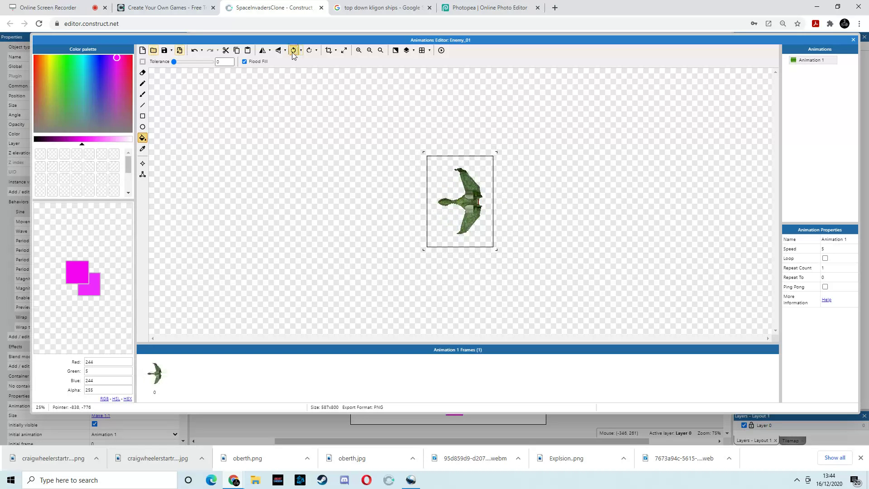
click(293, 52)
click(848, 40)
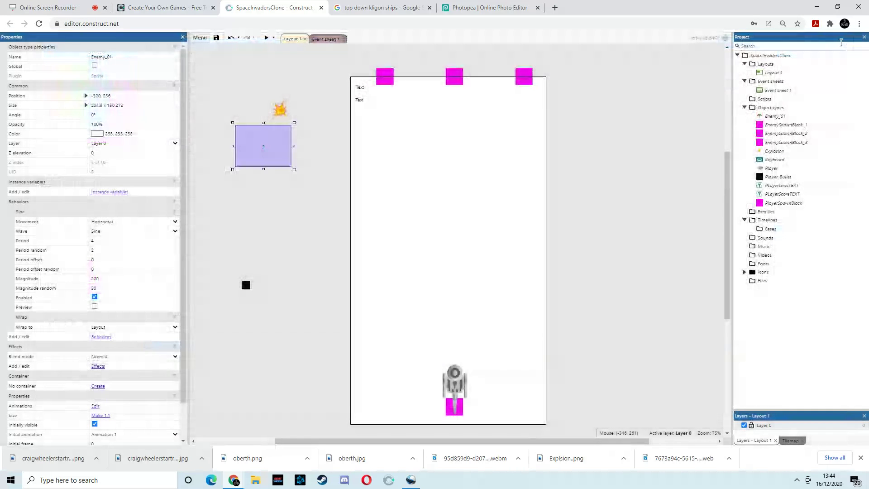
Move the Enemy_01 sprite to -192, 320 and test-play the game, moving the player ship sideways and shooting at the enemies.
drag(277, 144, 312, 162)
click(266, 38)
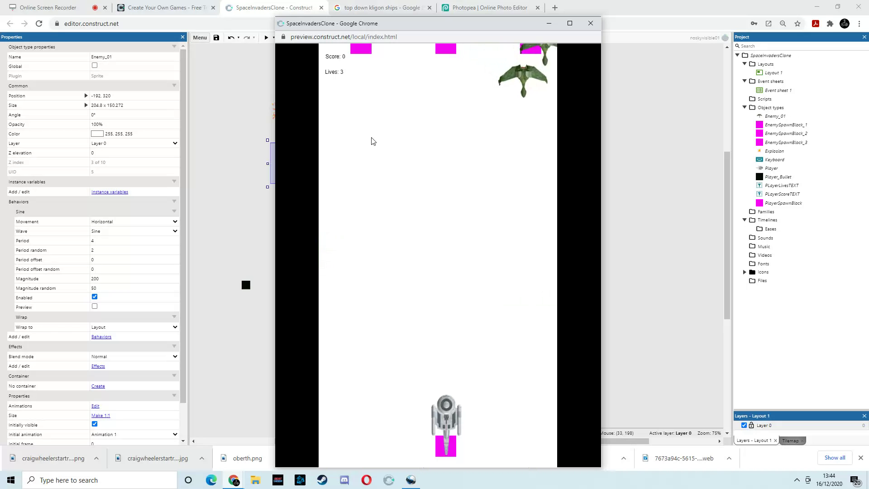
key(Left)
key(space)
key(space)
key(Right)
key(space)
key(space)
key(space)
key(space)
key(Left)
key(Right)
key(space)
key(space)
key(space)
key(Left)
key(space)
key(Left)
key(space)
key(Right)
key(Left)
key(space)
key(space)
key(Right)
key(space)
key(Left)
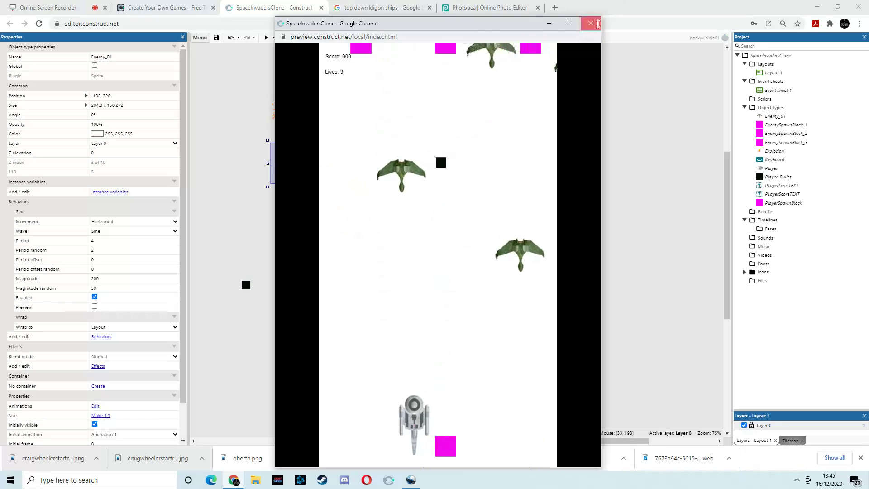
Close the game preview, then shrink the Enemy_01 sprite to 192 x 128 and place it at -192, 256.
click(591, 23)
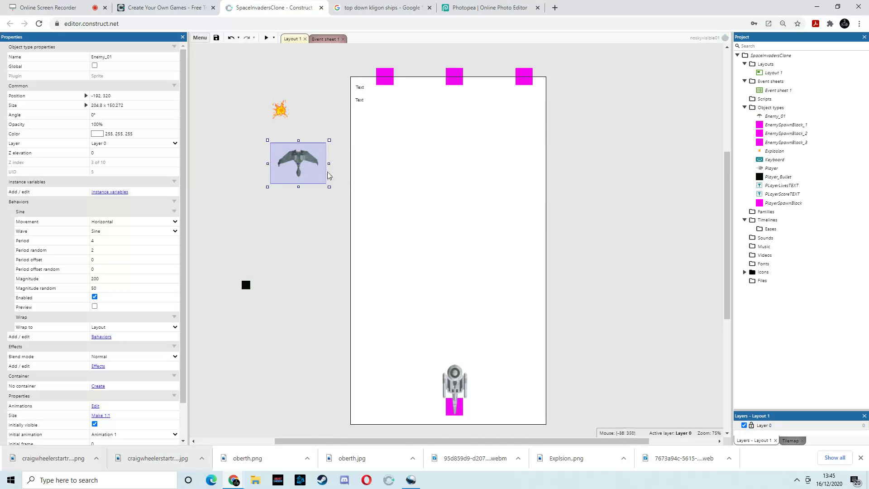
ctrl+scroll(328, 176, up, 5)
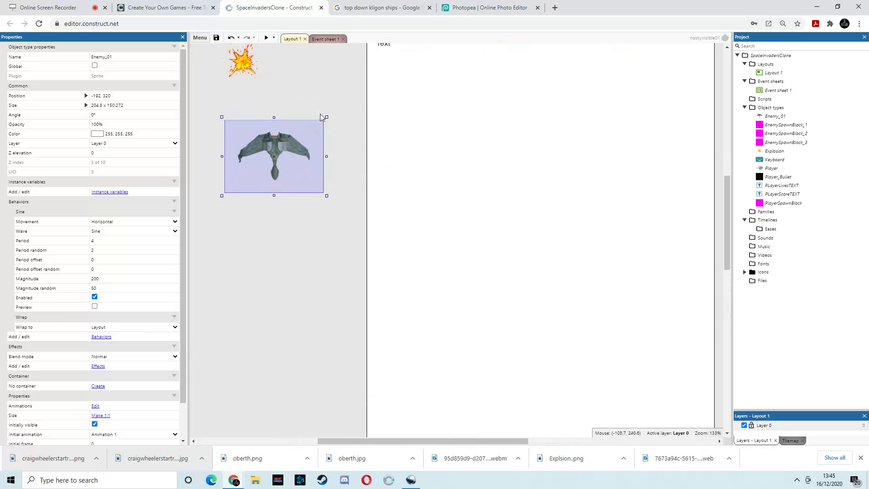
mouse_move(329, 113)
mouse_down()
mouse_move(283, 124)
mouse_move(322, 127)
mouse_up()
drag(299, 156, 302, 119)
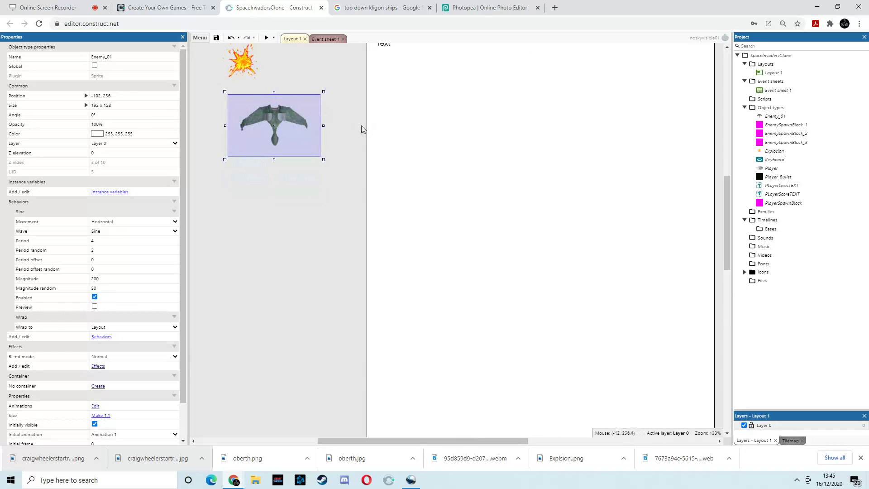
ctrl+scroll(361, 130, down, 4)
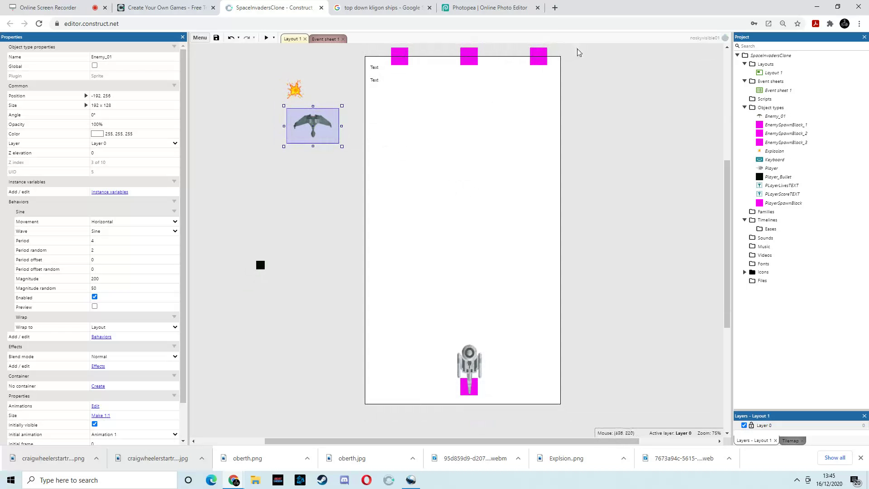
Move the Enemy_01 sprite to -448, 192 in the Construct 3 layout, on the far side of the explosion sprite.
click(64, 8)
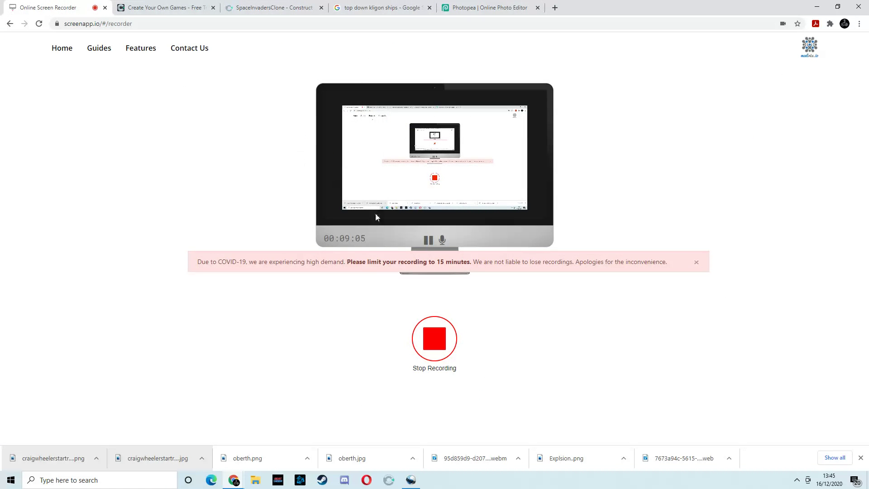
click(372, 8)
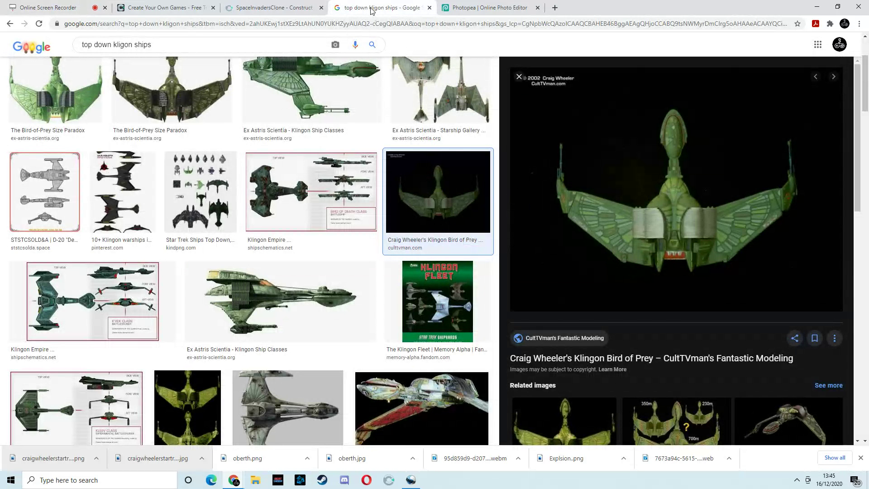
click(268, 9)
drag(318, 130, 248, 114)
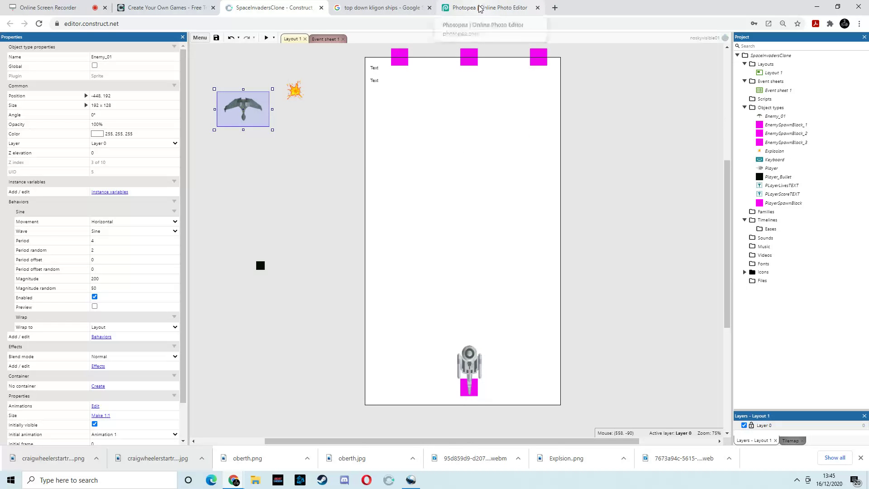
Search Google Images for "space background" and look through the results for a suitable starfield.
click(384, 7)
triple_click(309, 45)
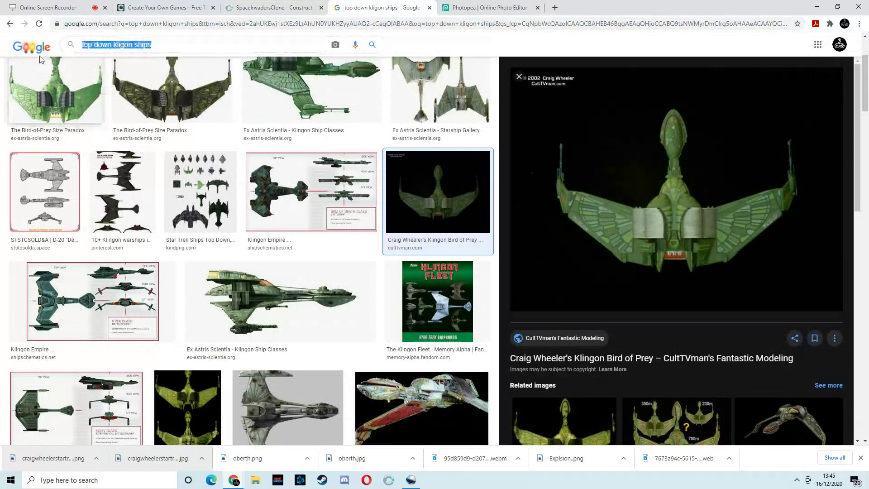
text(space)
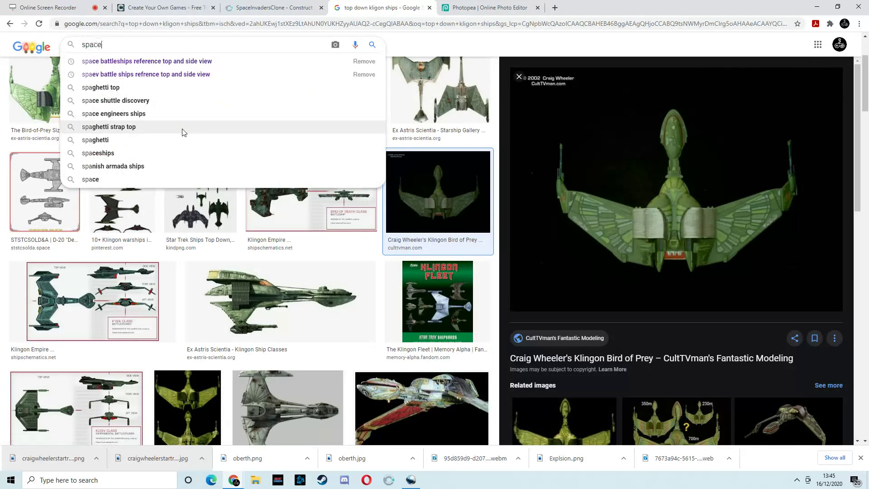
text( background)
key(Return)
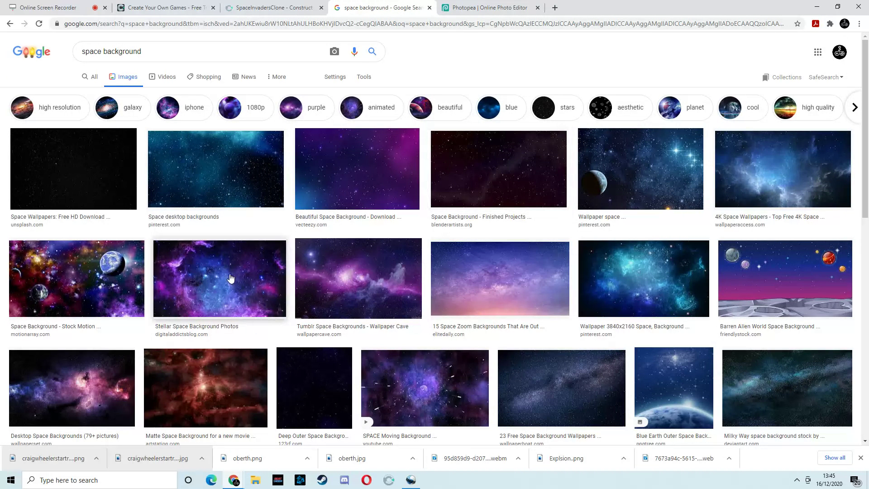
scroll(235, 281, down, 3)
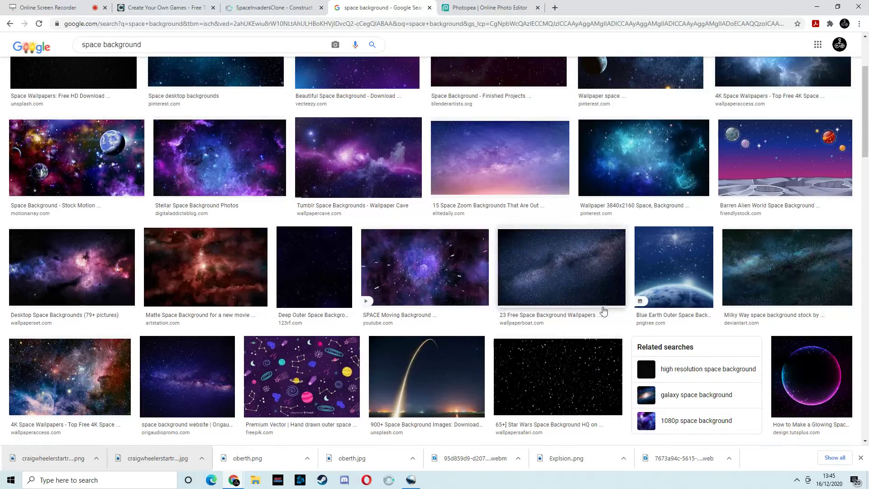
scroll(602, 306, down, 2)
scroll(392, 304, down, 3)
scroll(392, 305, down, 2)
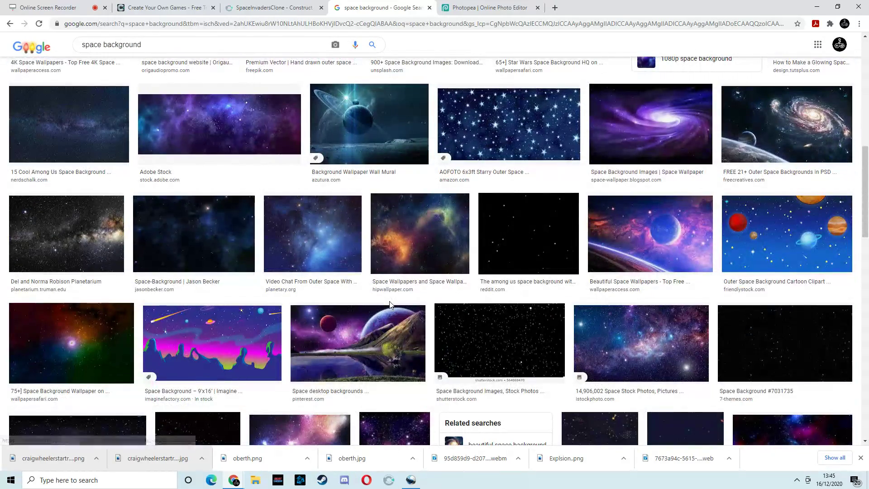
scroll(444, 298, up, 10)
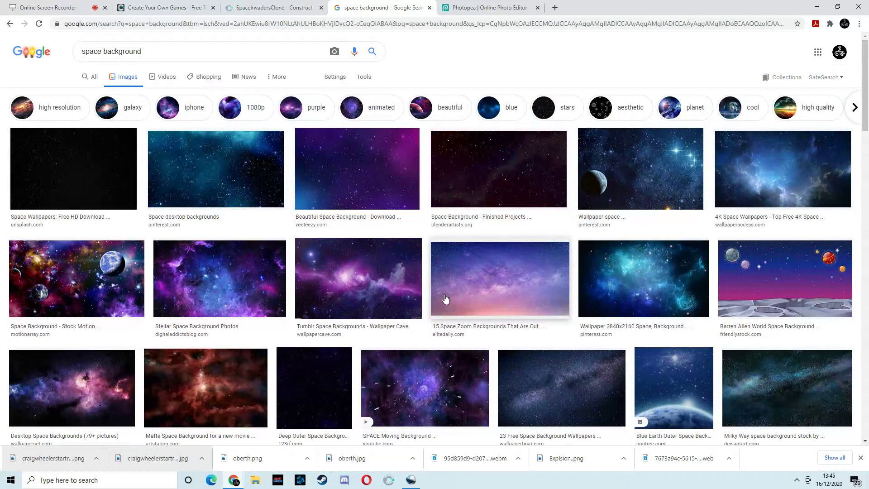
Save the dark starfield image from Blender Artists to the desktop as BG and return to the Construct 3 project.
click(480, 164)
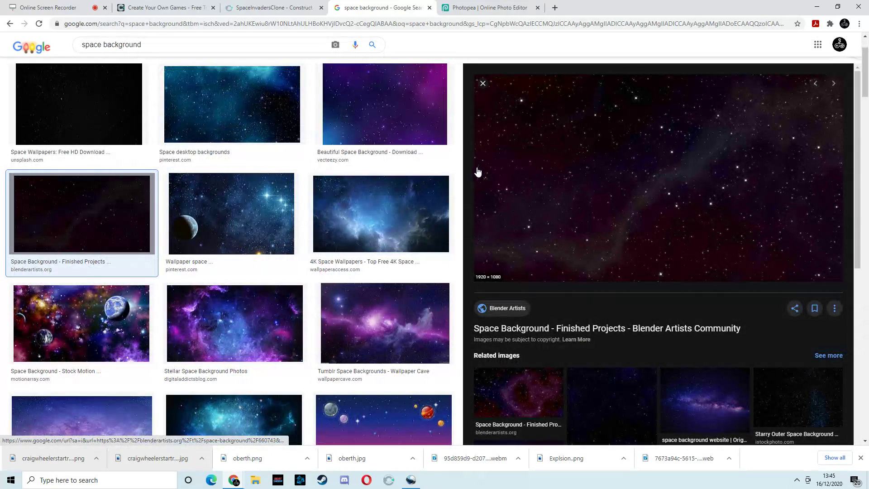
right_click(619, 163)
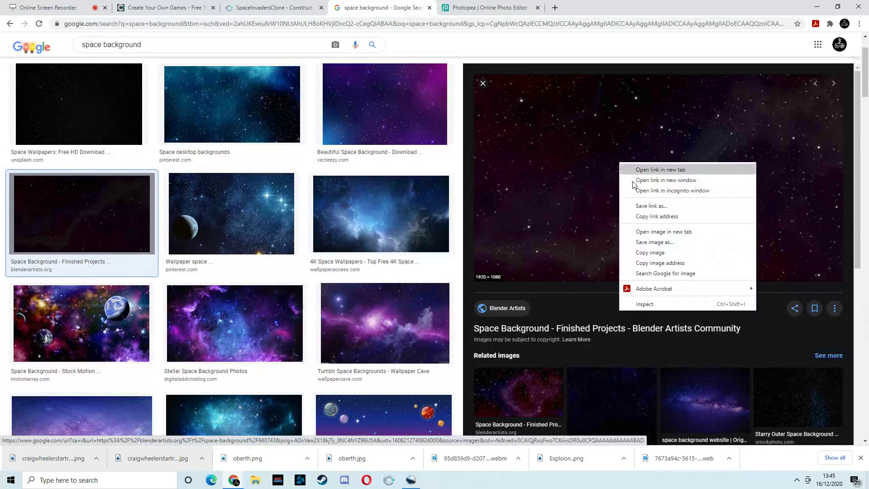
click(672, 243)
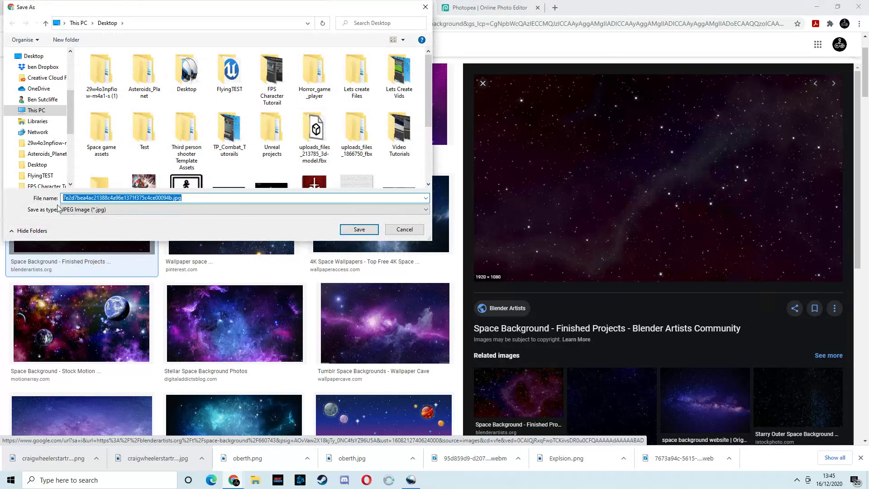
text(BG)
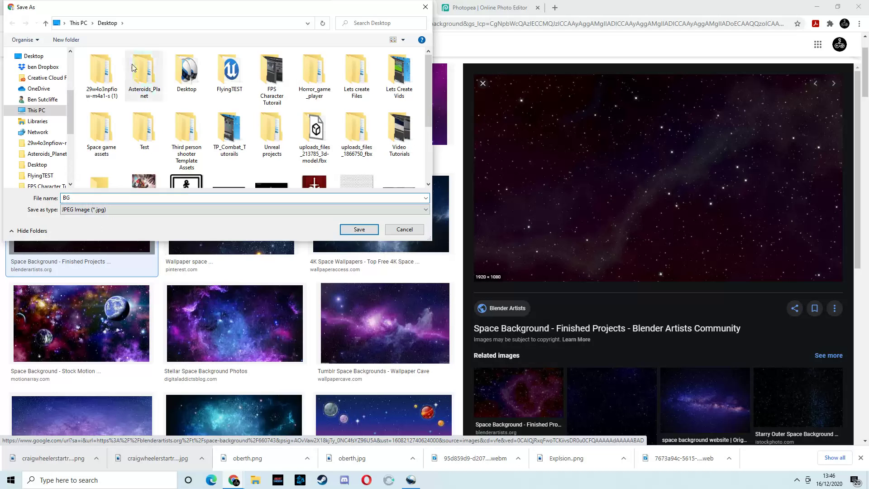
click(362, 232)
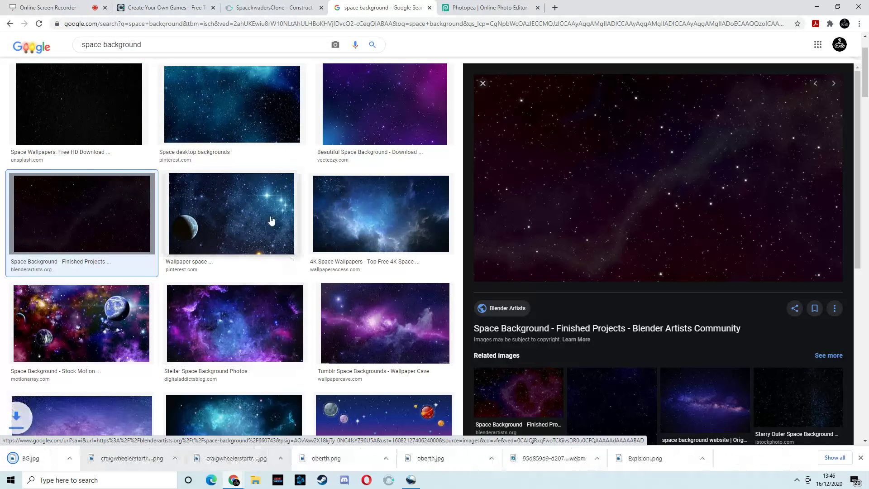
click(282, 8)
drag(20, 458, 525, 205)
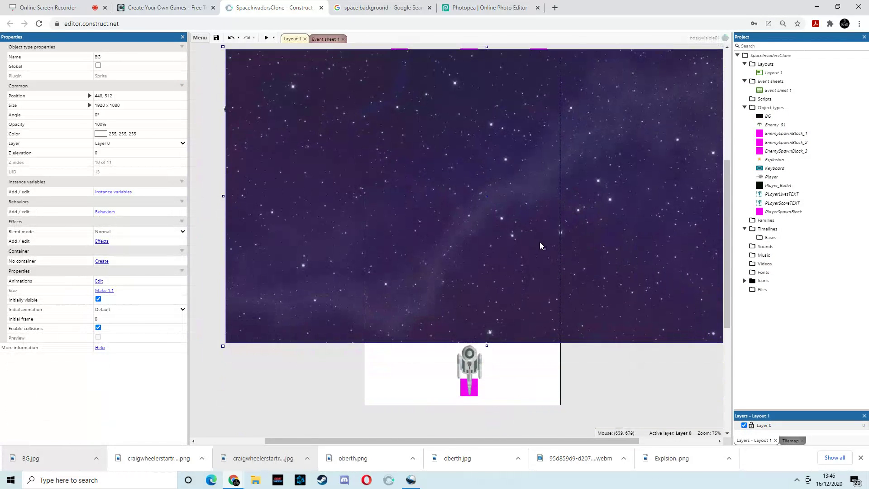
scroll(550, 248, down, 3)
ctrl+scroll(551, 207, down, 3)
ctrl+scroll(550, 209, down, 2)
drag(622, 252, 697, 351)
key(ctrl+z)
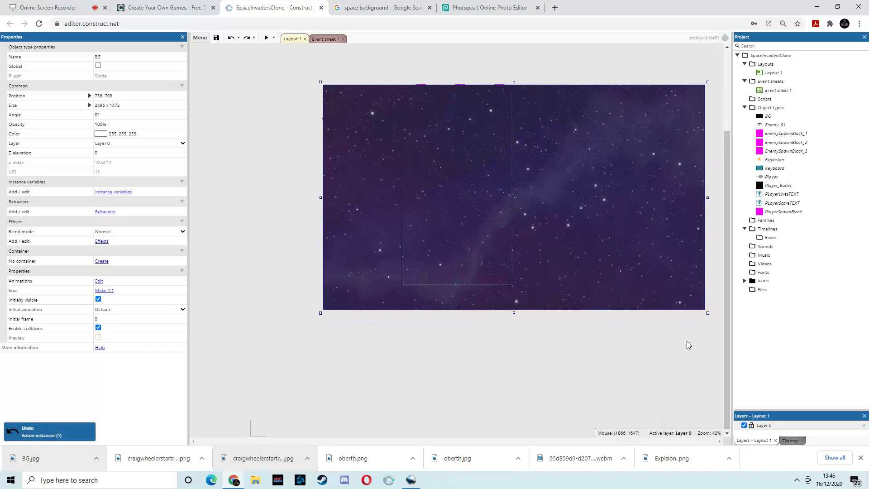
key(ctrl+z)
key(ctrl+z)
key(ctrl+z)
Add the downloaded BG.jpg to the layout as a sprite, enlarge it to 3840 x 2176 and position it at 1088, 704.
drag(104, 468, 413, 91)
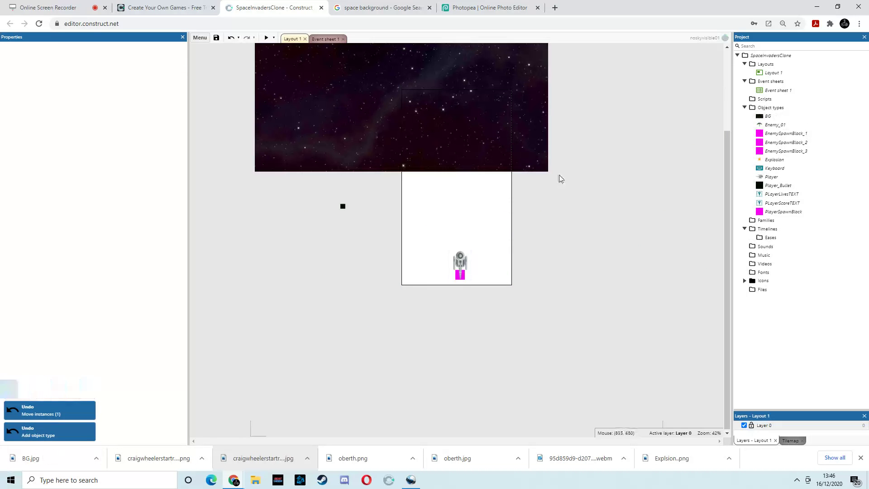
drag(537, 164, 860, 360)
drag(690, 247, 690, 251)
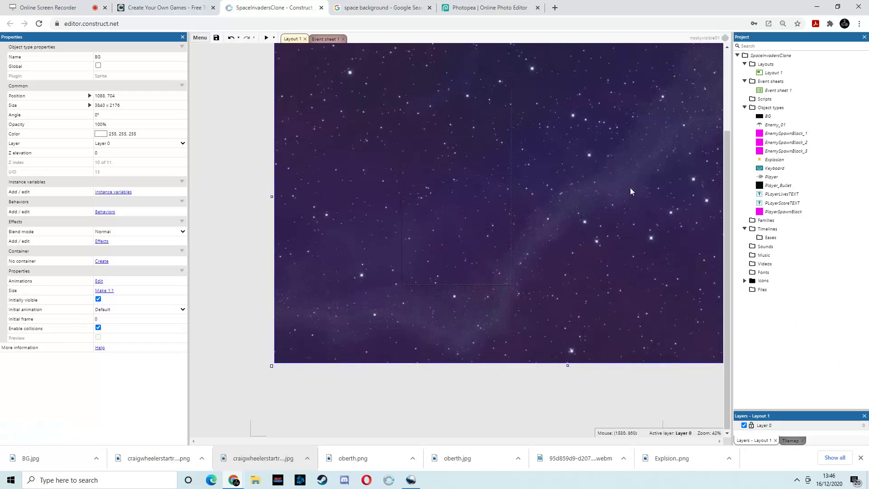
Send the BG sprite to the bottom of the layer's Z order, behind all other sprites.
right_click(601, 176)
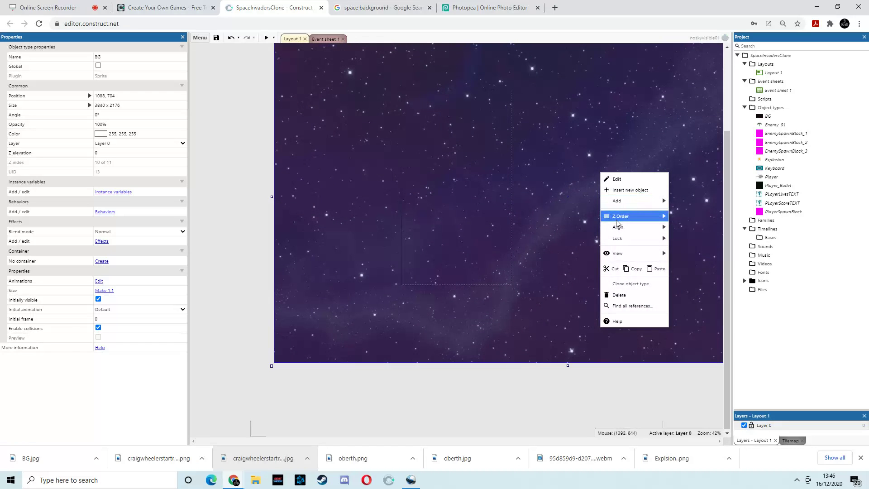
mouse_move(617, 218)
click(704, 227)
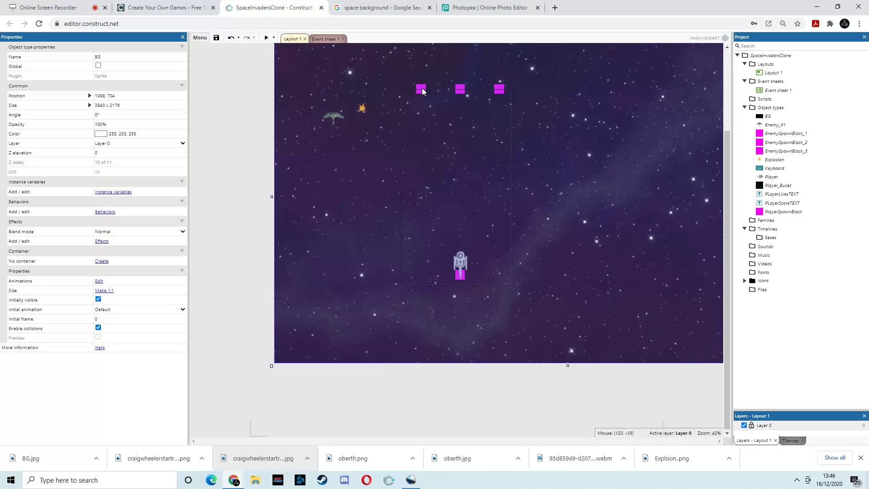
Open the Player_Bullet sprite's image in the Animations Editor.
ctrl+scroll(555, 136, up, 2)
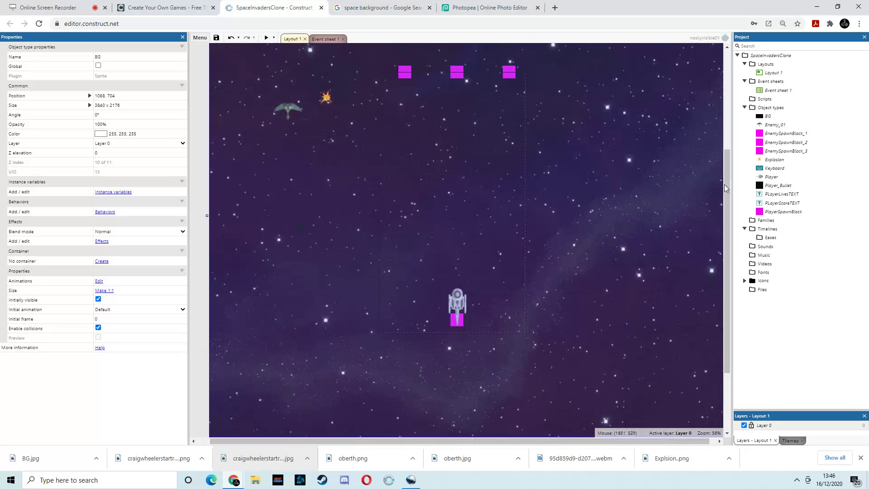
scroll(721, 180, up, 2)
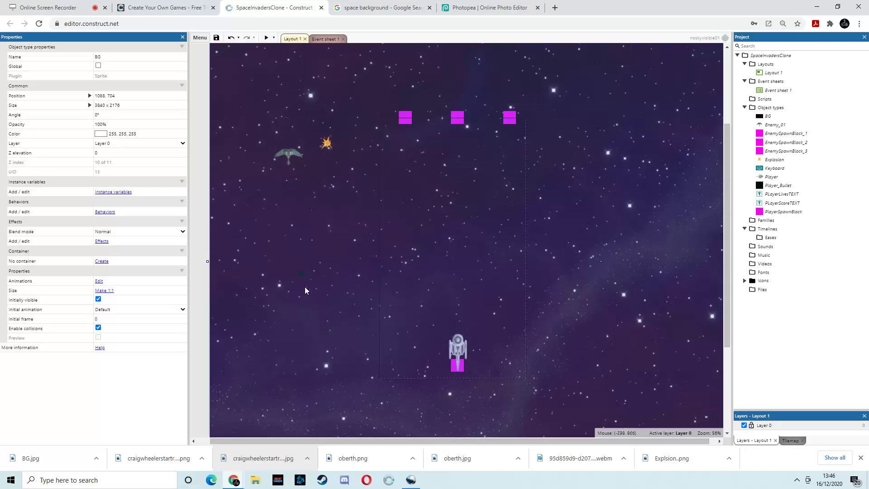
double_click(300, 274)
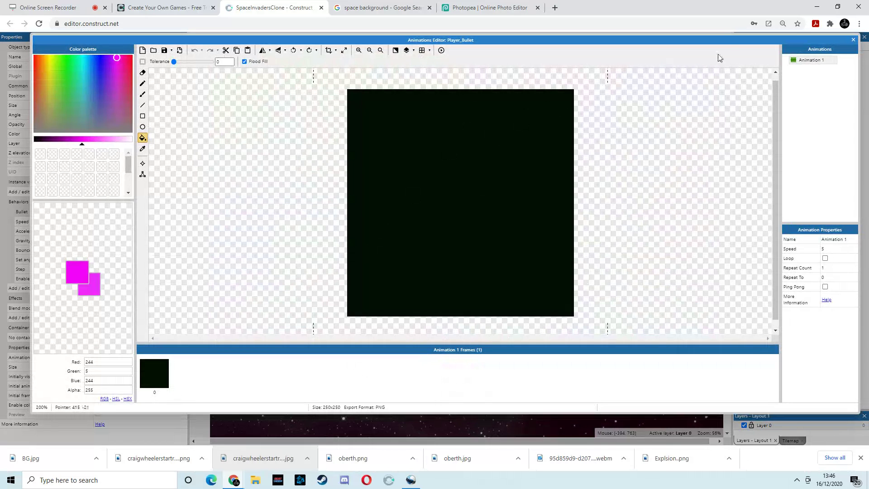
Switch to the Google Images results and search for "lazer sprite".
click(236, 481)
click(382, 7)
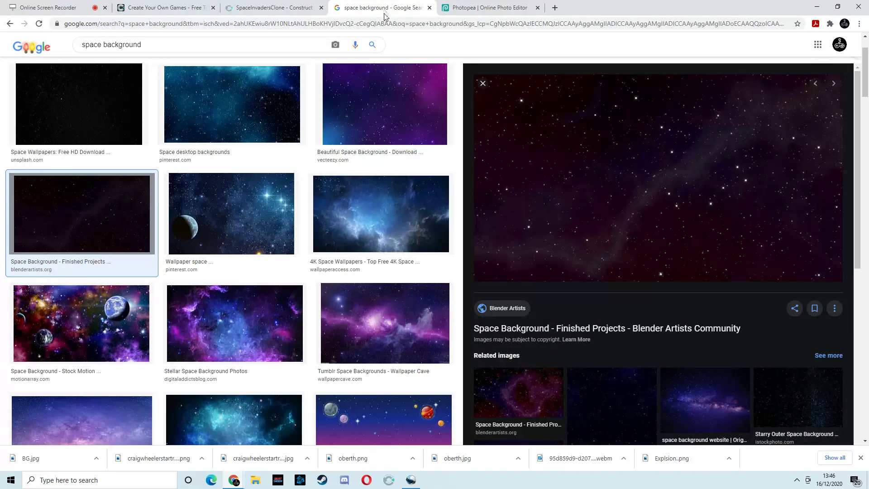
click(159, 44)
key(ctrl+a)
text(laz)
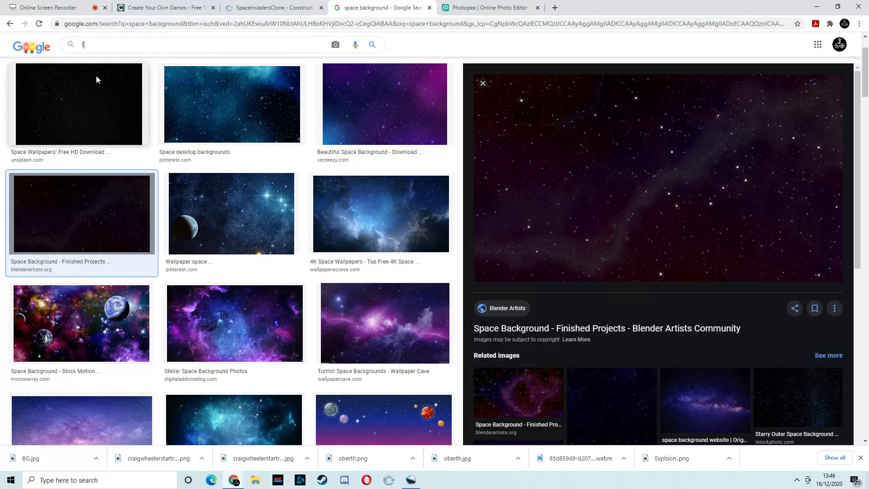
text(er sprite)
key(Return)
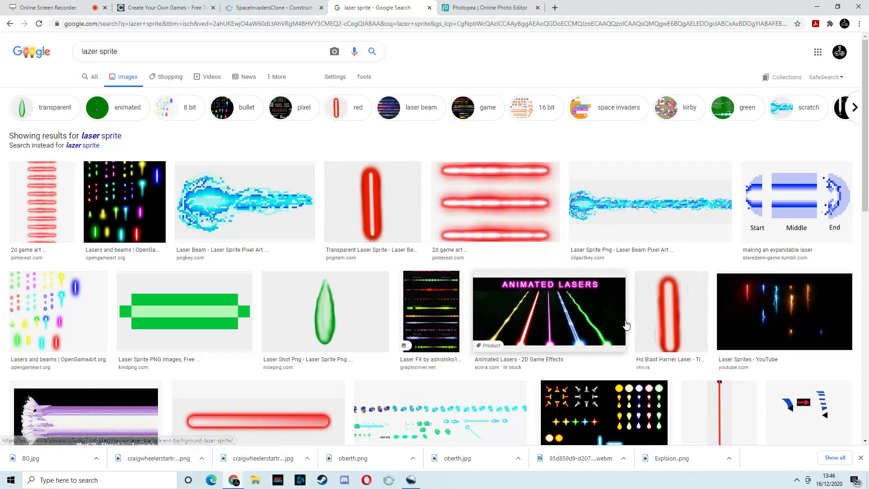
Save the transparent red laser sprite from pngitem.com to the Desktop as a PNG and check for it there.
click(403, 186)
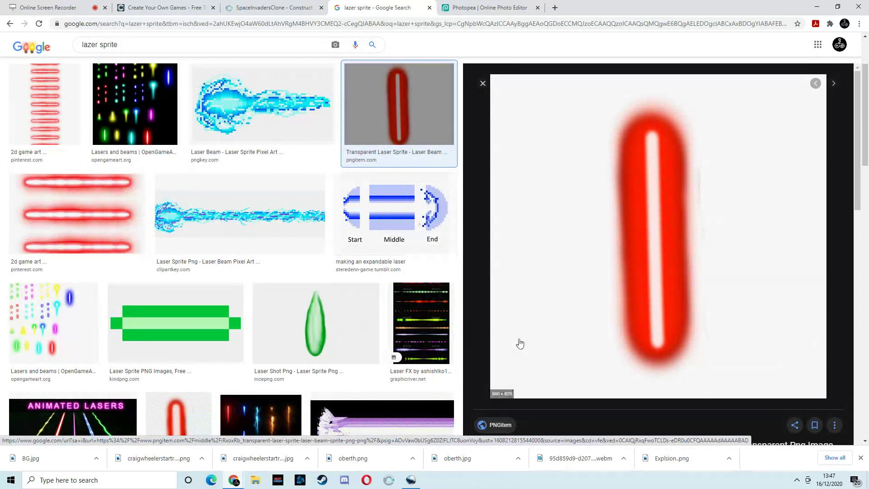
scroll(272, 197, down, 8)
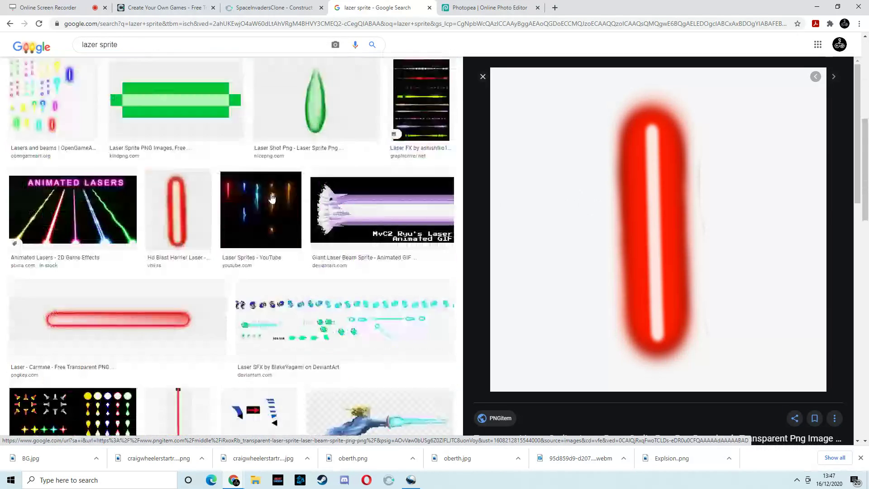
scroll(271, 199, up, 7)
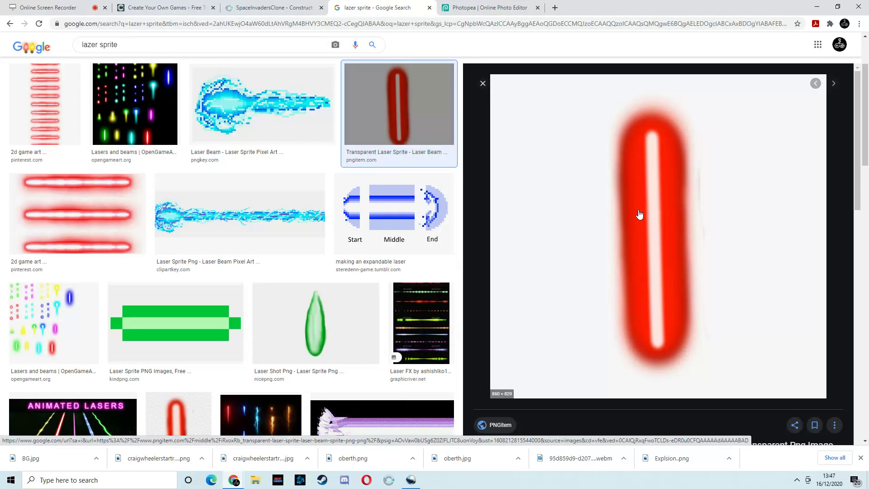
right_click(613, 229)
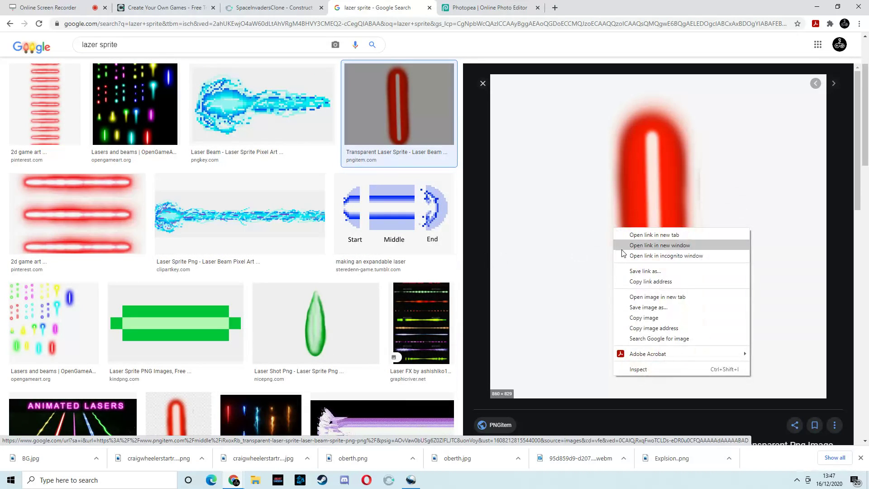
click(648, 307)
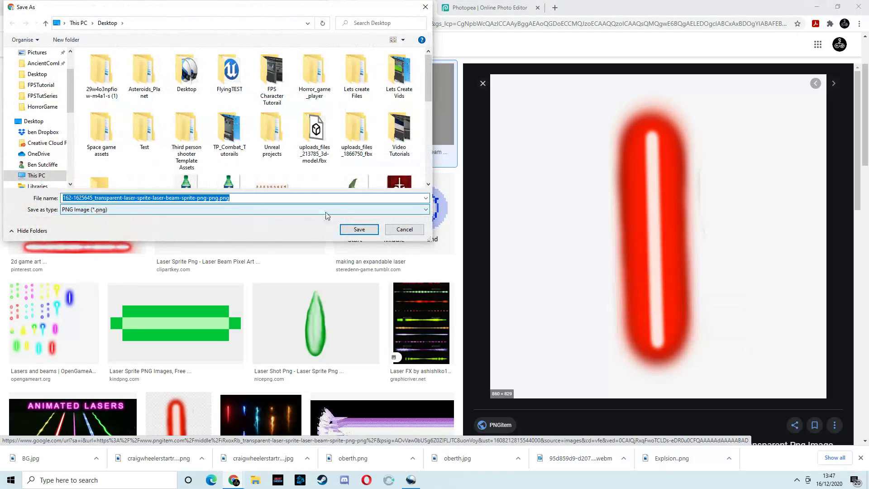
click(34, 121)
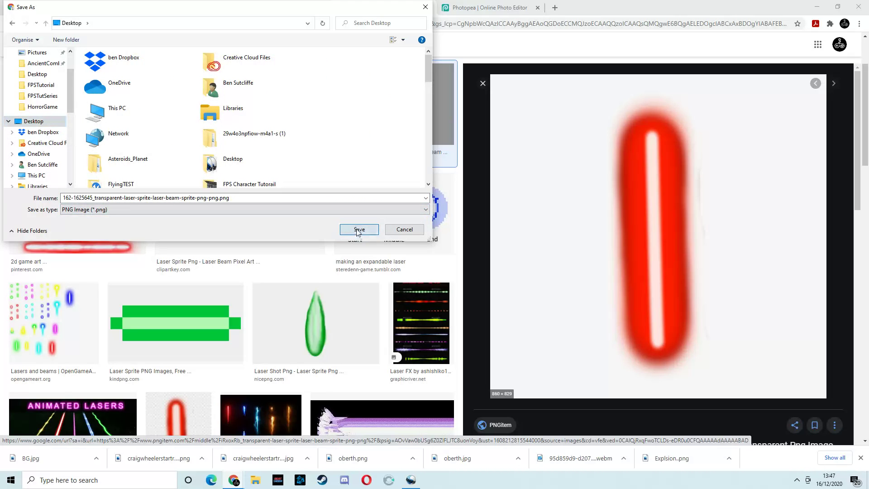
click(358, 231)
click(816, 7)
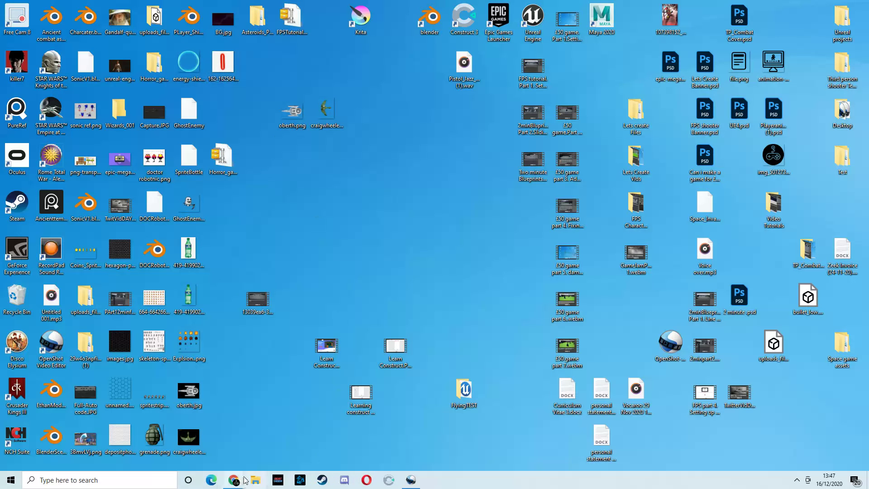
mouse_move(234, 479)
click(226, 463)
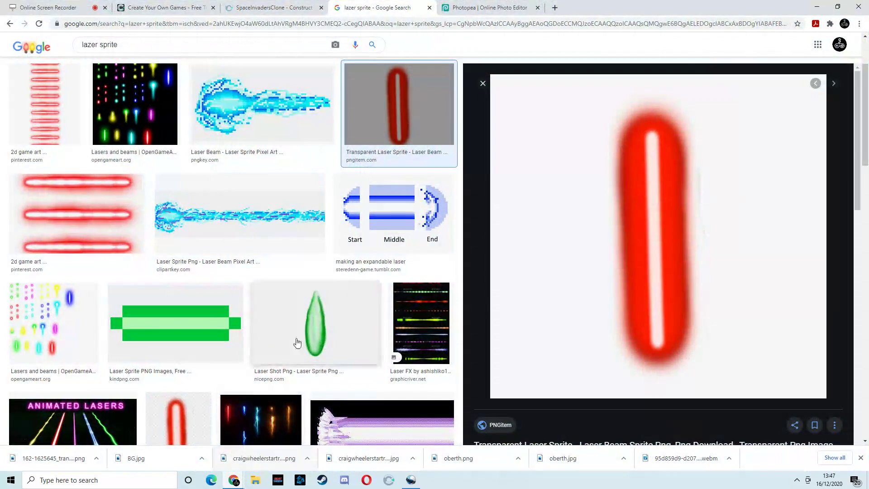
Switch to Photopea, reload it to discard the old ship document, and open the downloaded laser PNG.
click(486, 7)
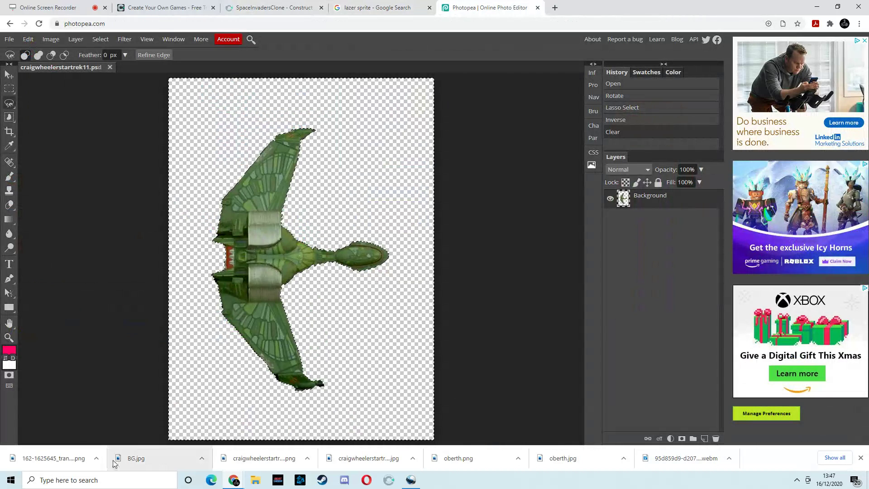
click(38, 26)
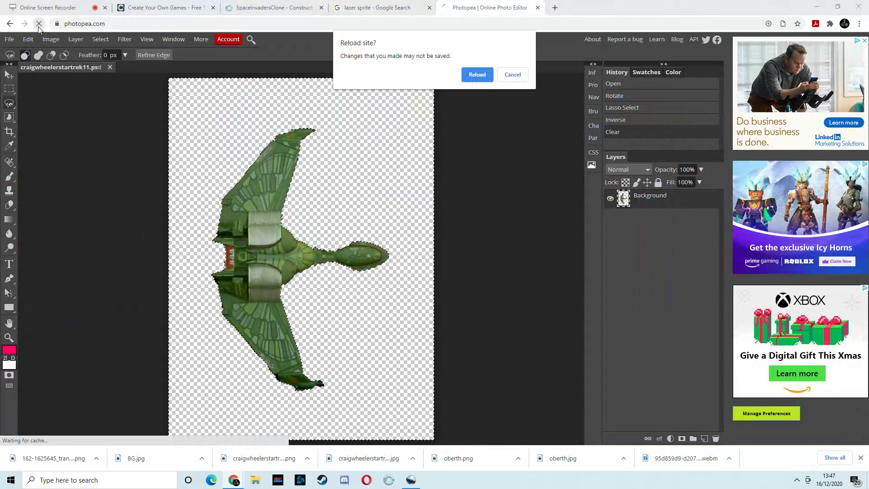
click(480, 73)
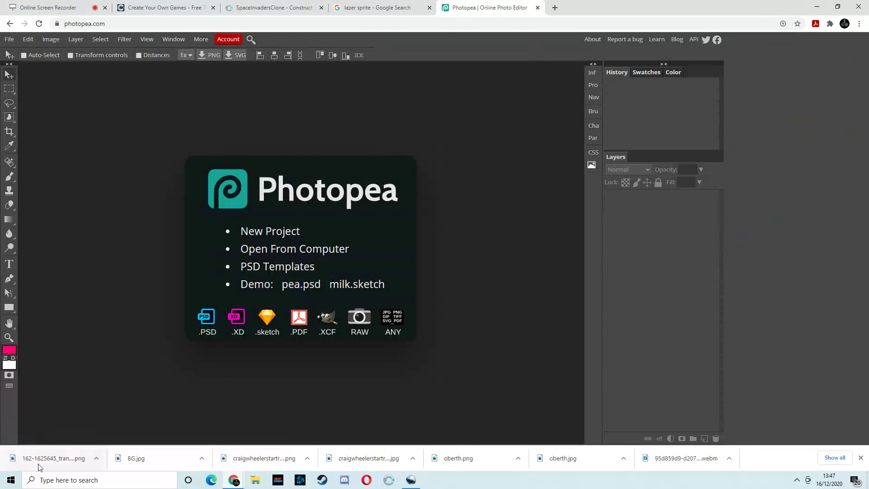
drag(37, 464, 131, 398)
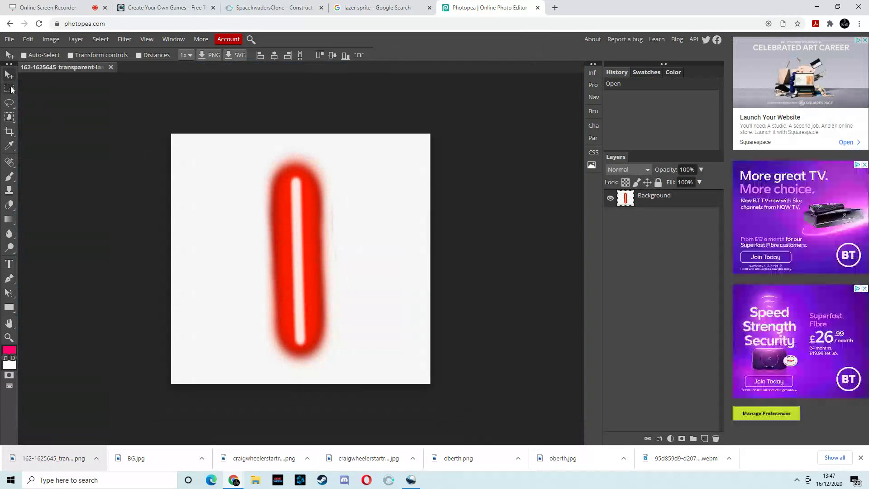
Trace a closed Magnetic Lasso selection around the red laser beam.
right_click(10, 104)
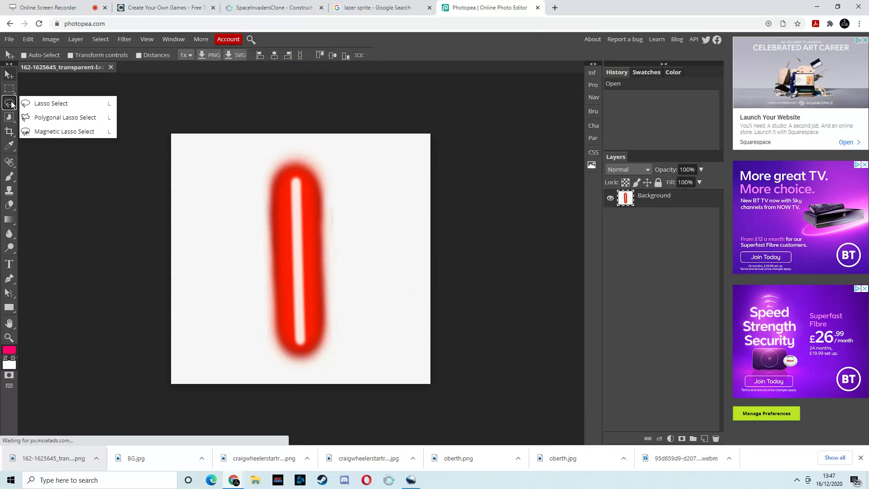
click(64, 131)
click(270, 183)
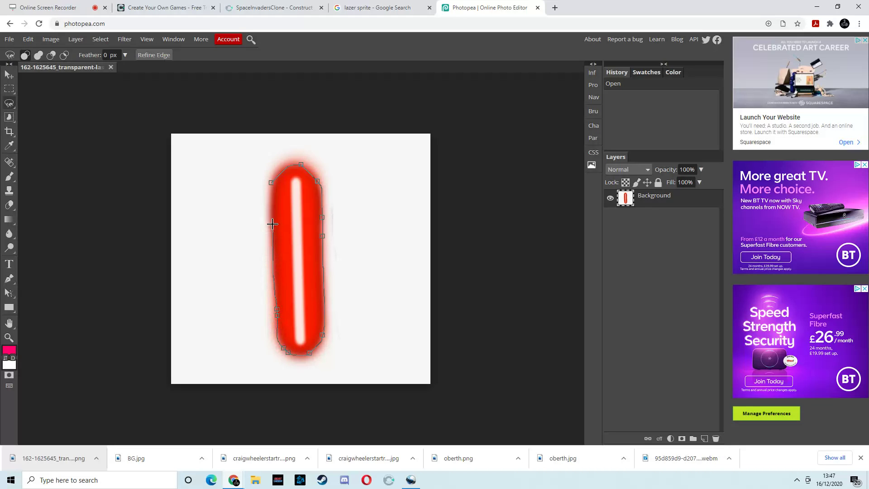
click(270, 182)
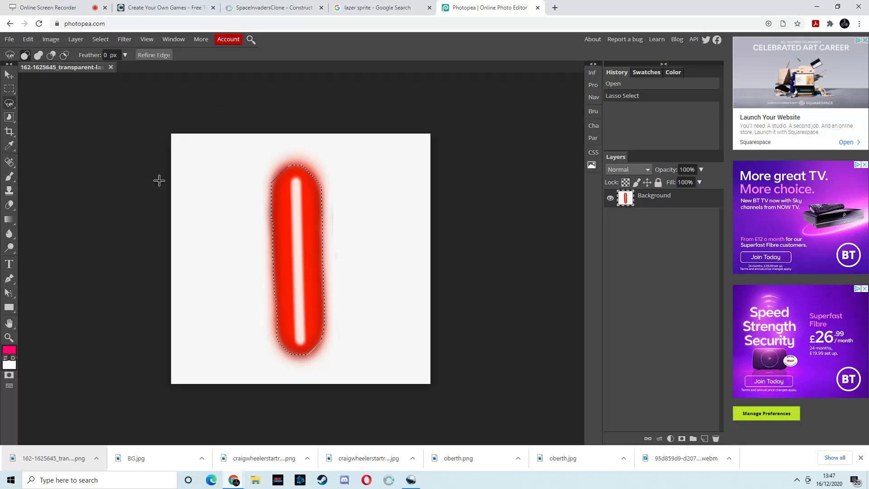
Invert the selection and clear the white background around the laser.
click(101, 39)
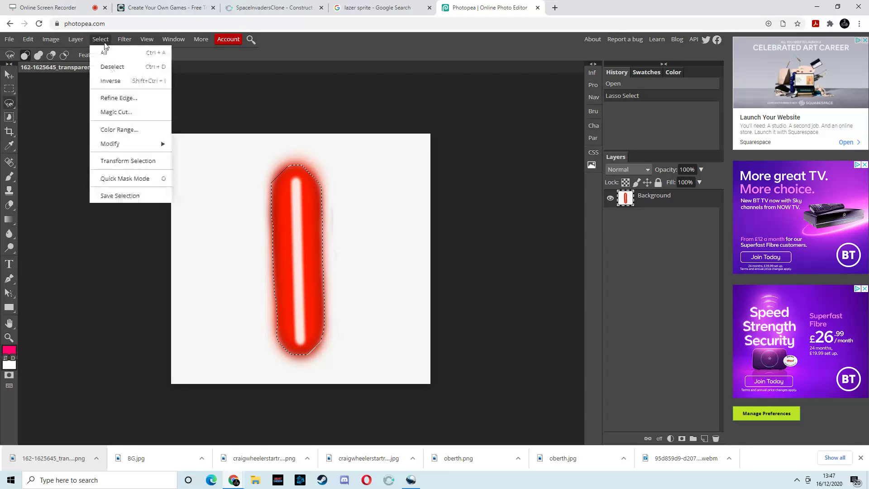
click(109, 82)
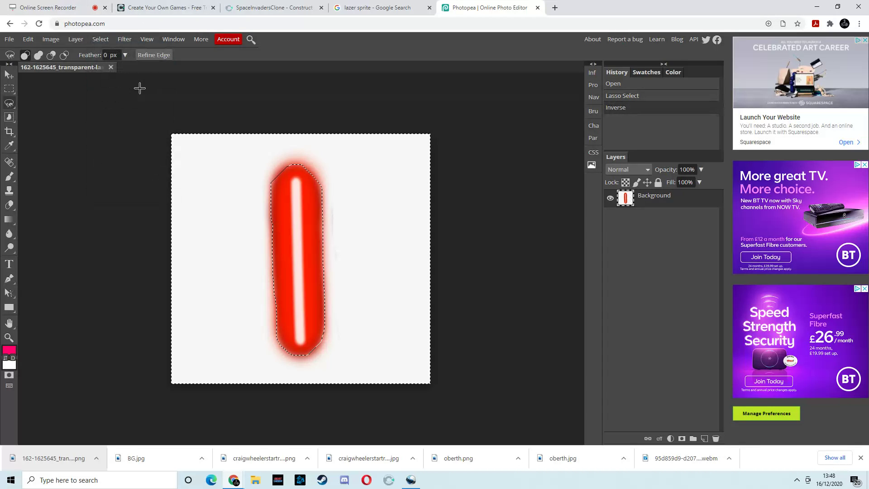
key(Delete)
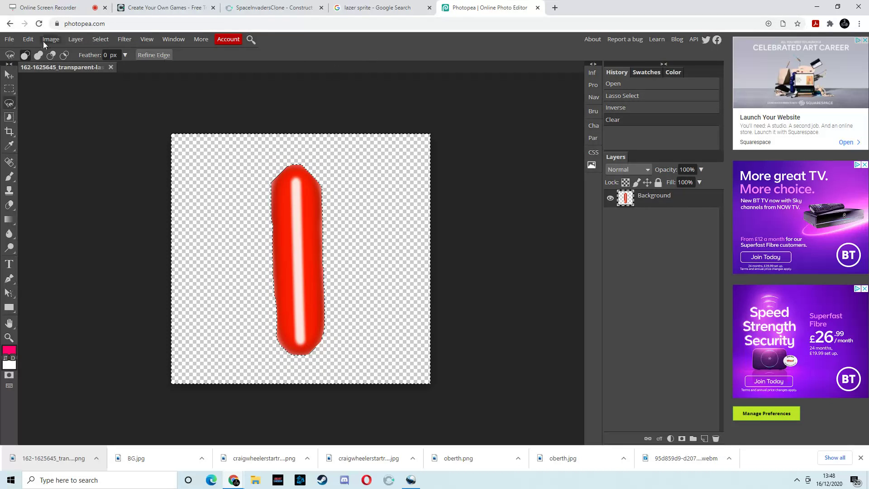
Export the cut-out laser as a PNG at 860 x 829 px and 100% quality.
click(9, 39)
mouse_move(41, 161)
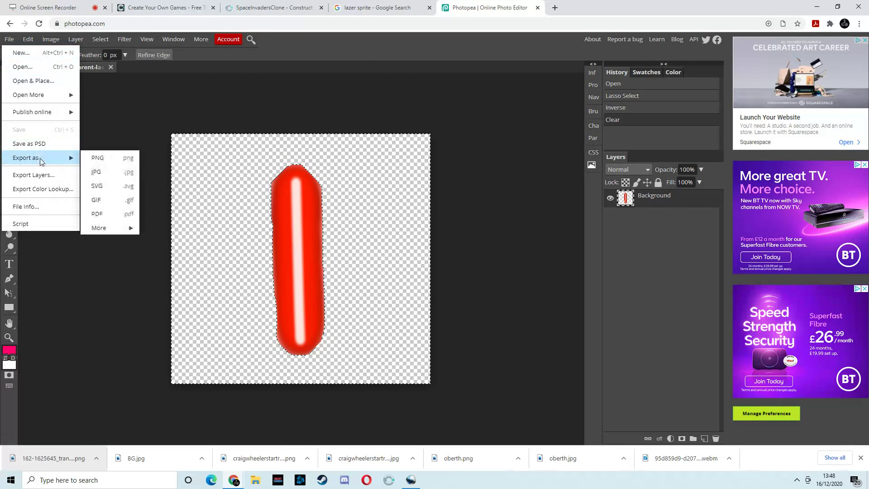
click(119, 160)
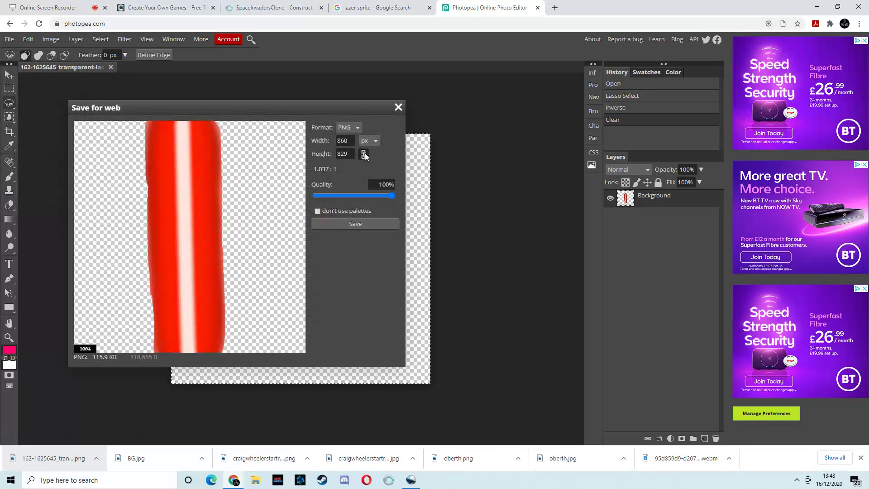
click(365, 223)
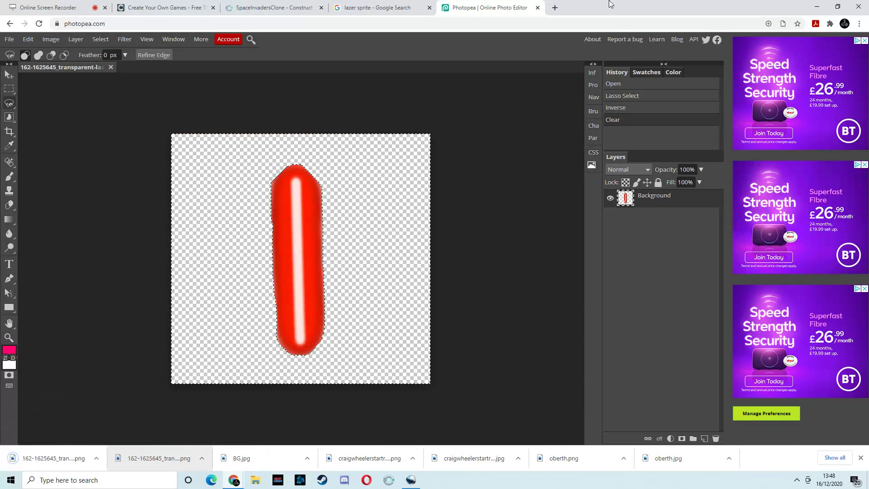
Copy the exported laser PNG from the browser's downloads to the Desktop, shrinking the browser window for access and maximizing it again.
double_click(608, 4)
drag(538, 286, 303, 157)
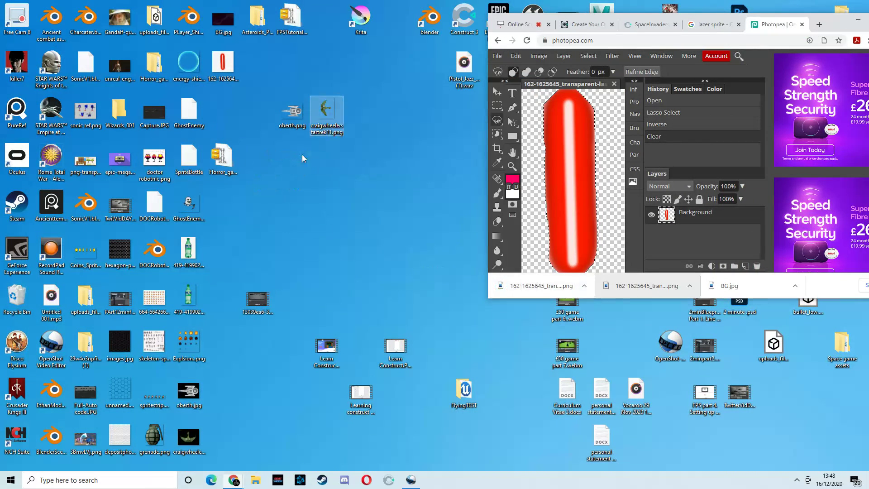
click(406, 180)
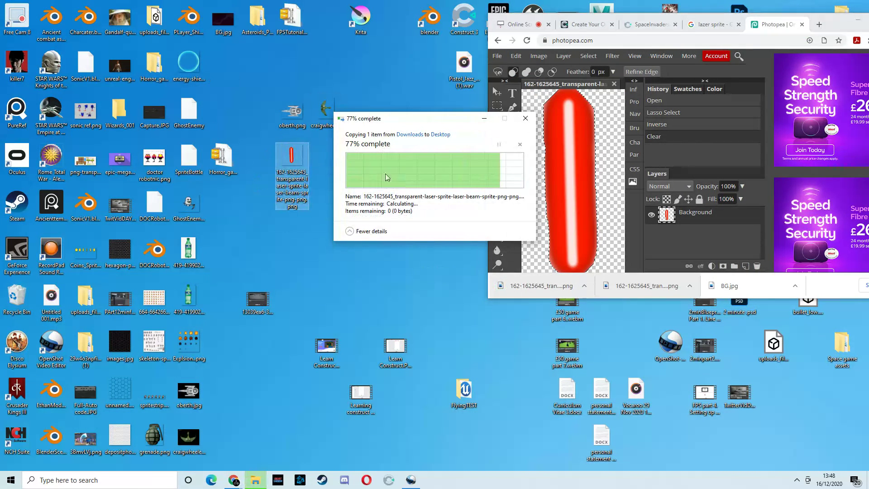
drag(852, 27, 752, 28)
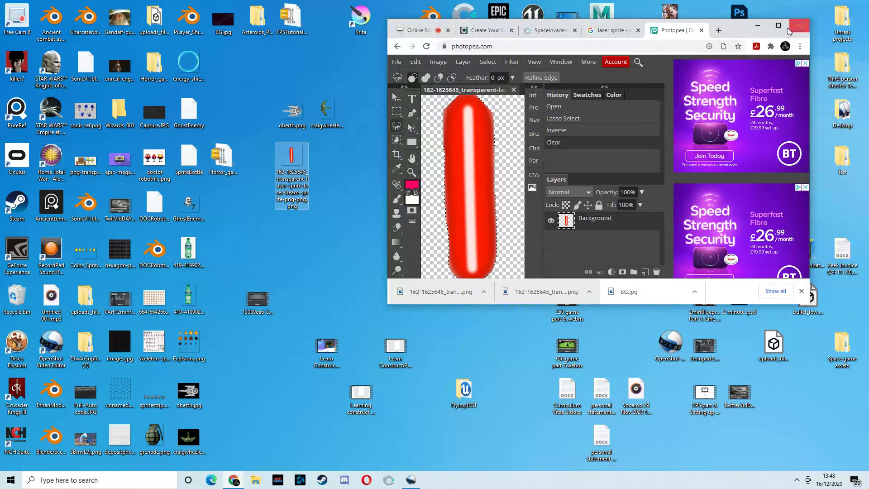
double_click(752, 28)
Return to the Construct 3 project and load the cut-out laser PNG as the Player_Bullet animation frame.
click(257, 10)
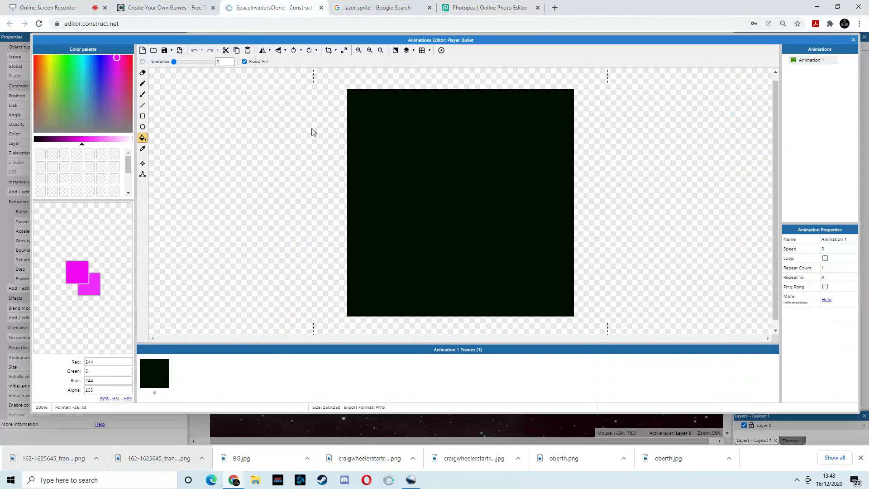
click(154, 50)
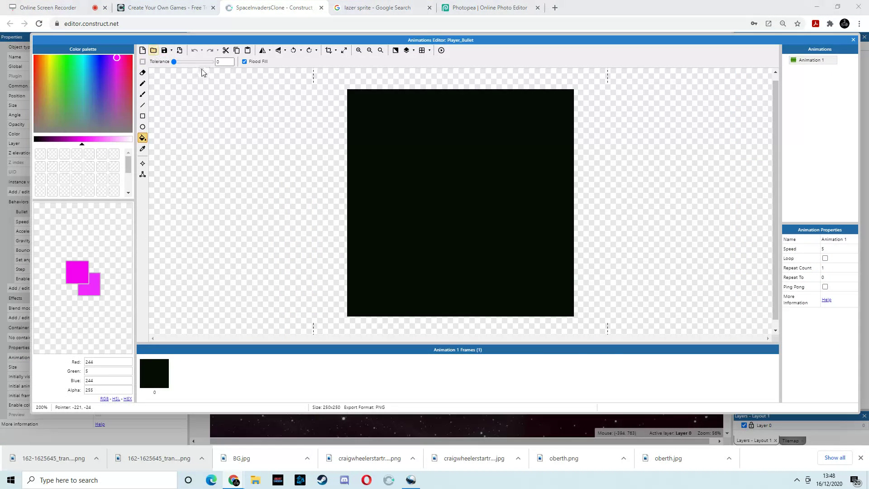
drag(429, 72, 436, 104)
click(194, 107)
double_click(194, 107)
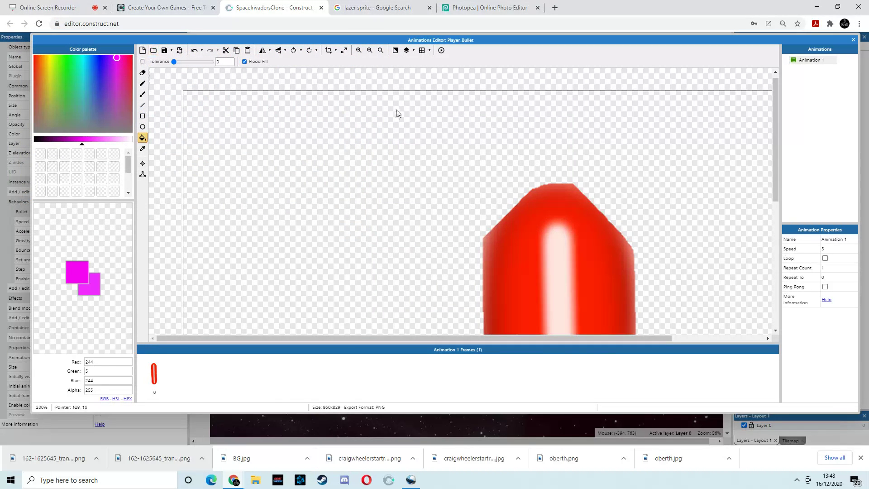
Rotate the Player_Bullet laser image 90° clockwise so it lies horizontally, and close the Animations Editor.
scroll(579, 136, down, 3)
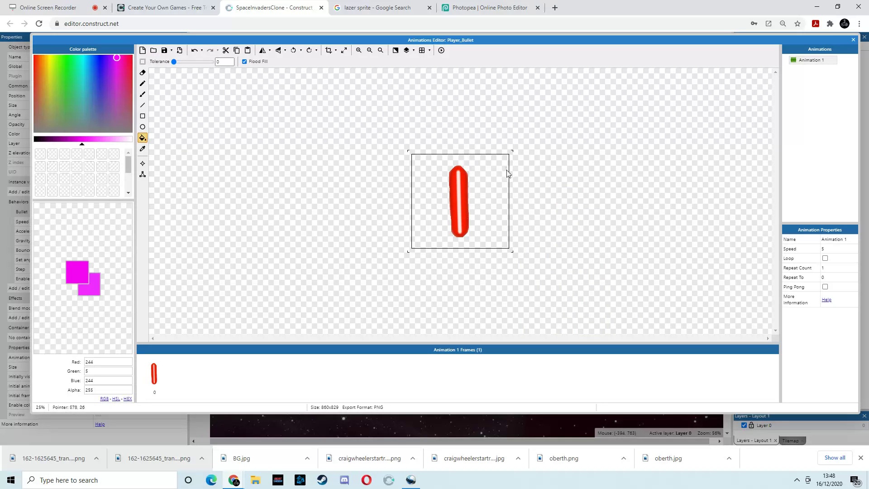
click(309, 50)
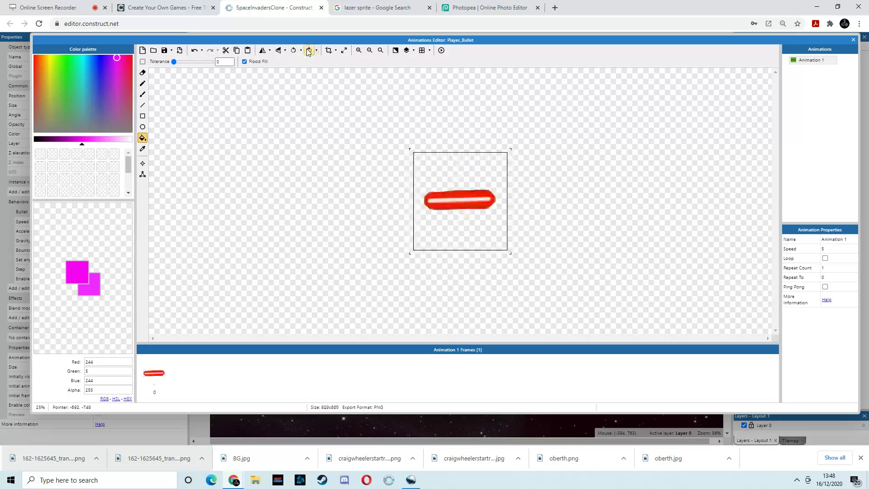
click(853, 40)
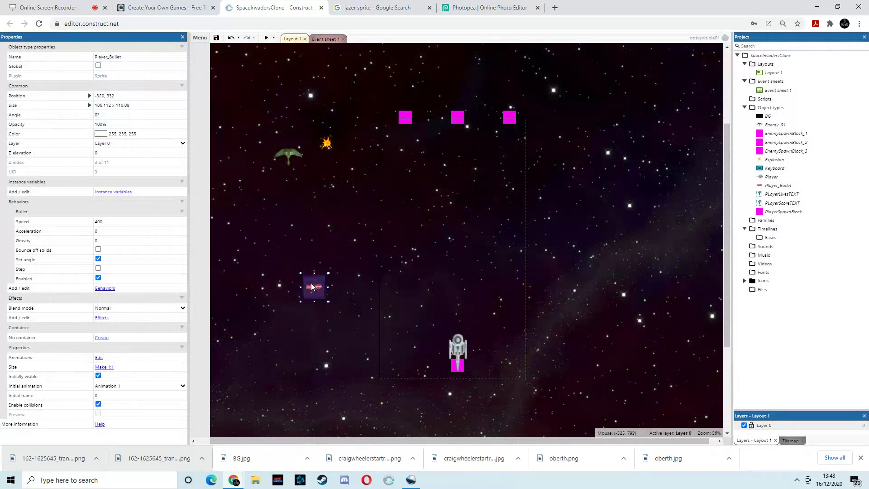
Preview the game, move the ship and fire the new laser bullets, and close the preview.
click(267, 38)
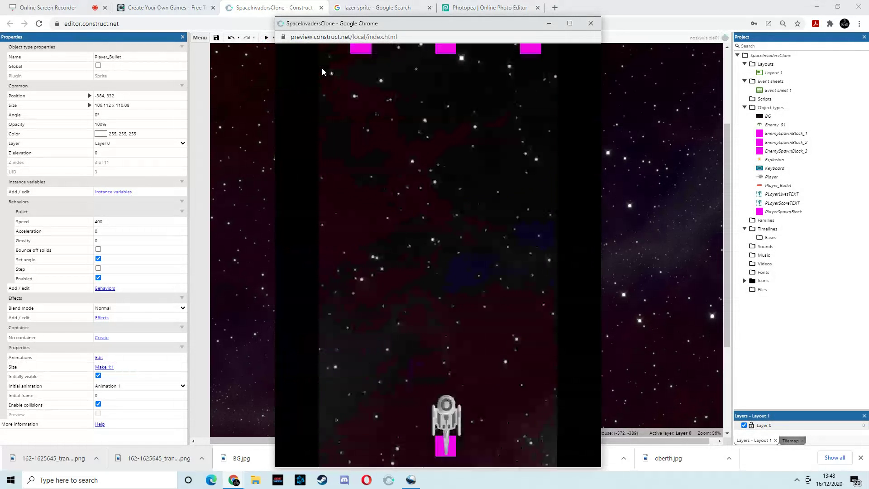
key(Left)
key(space)
key(Right)
key(space)
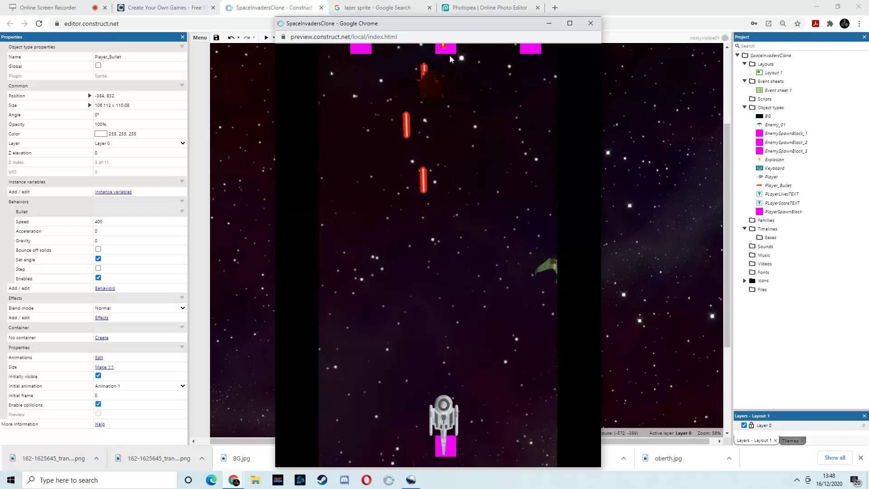
click(590, 24)
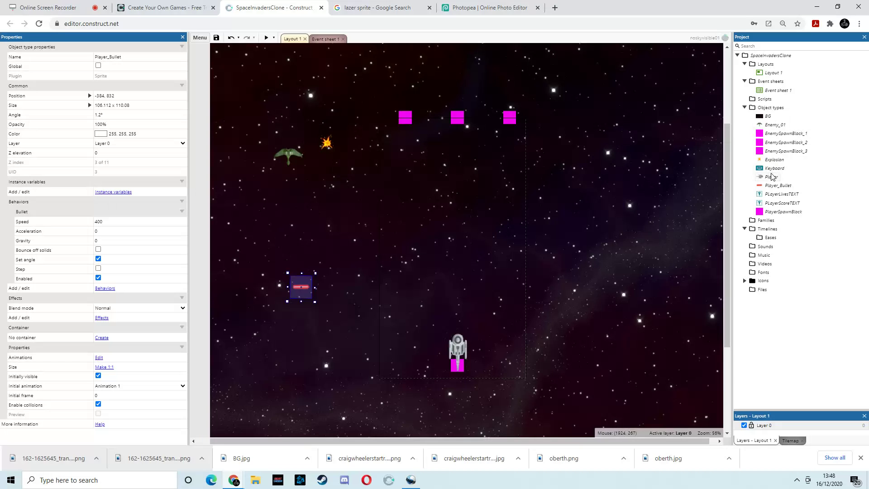
Set the PLayerLivesTEXT object's text color to yellow (247, 239, 8).
click(779, 194)
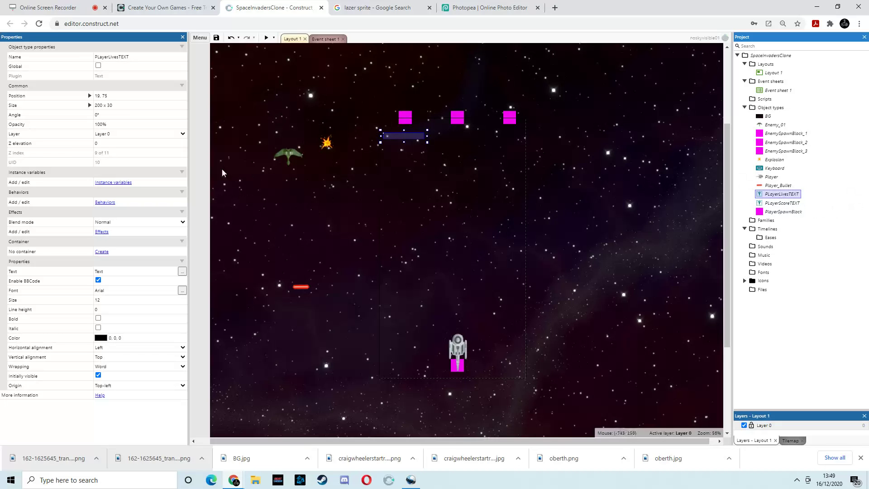
click(100, 338)
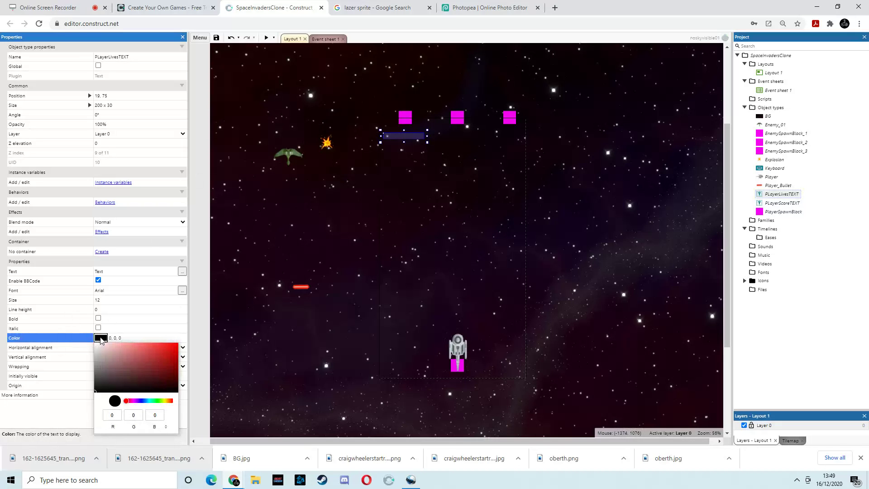
click(165, 401)
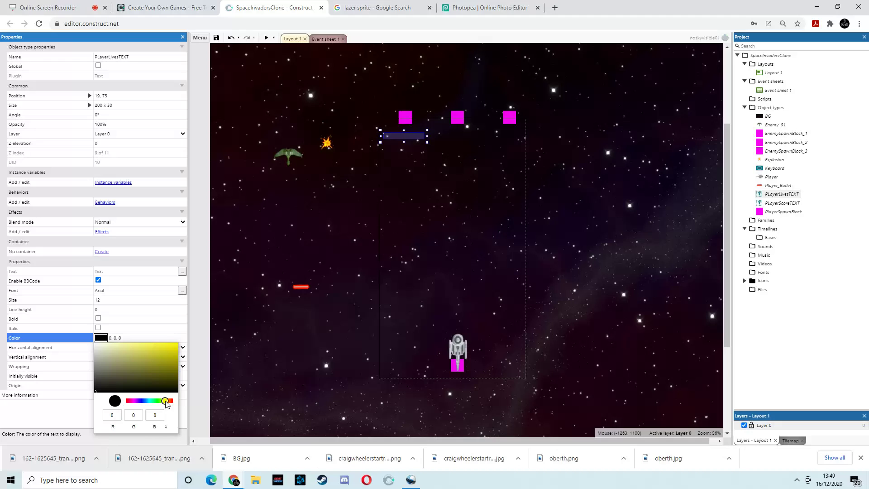
click(174, 345)
click(200, 402)
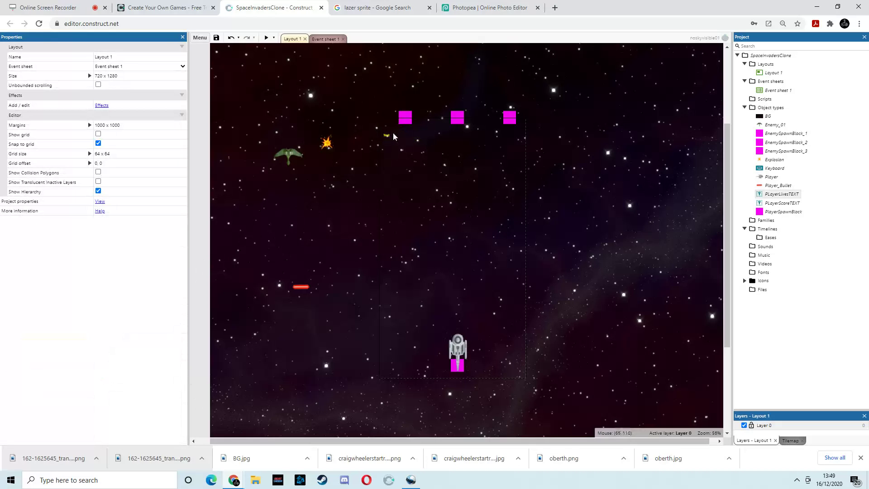
Set the PLayerScoreTEXT object's text color to yellow (230, 223, 20).
click(773, 203)
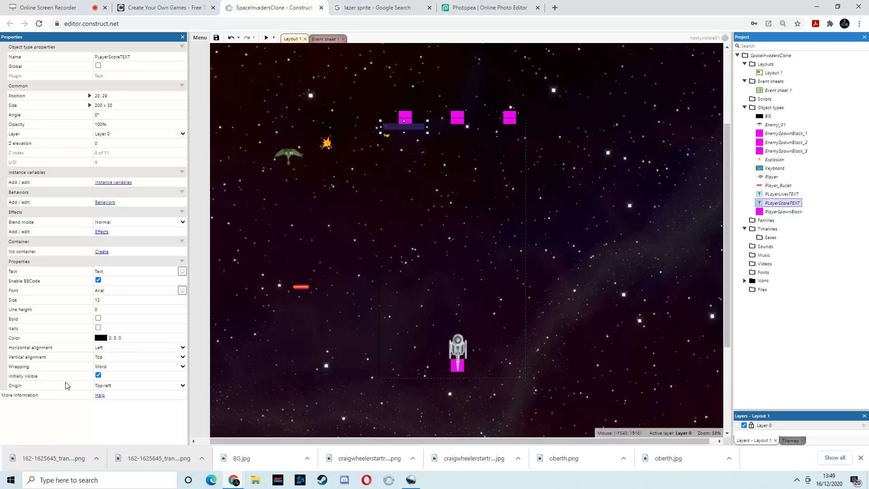
click(101, 338)
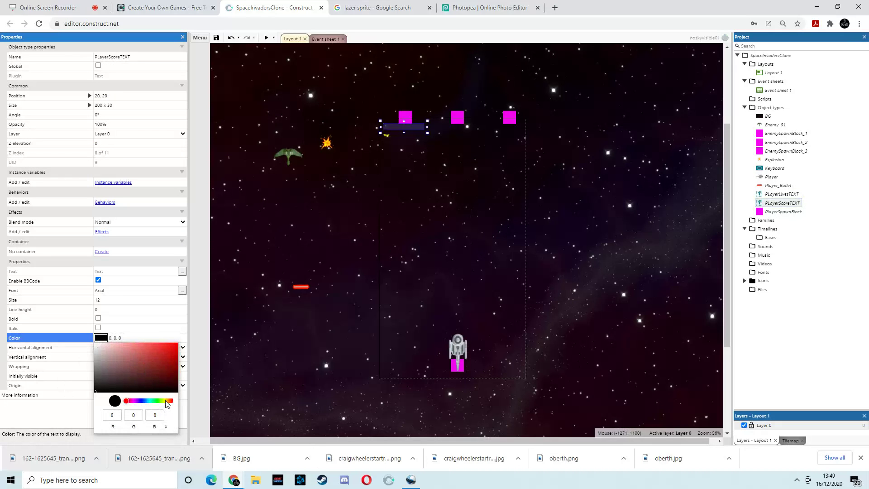
click(165, 401)
click(175, 346)
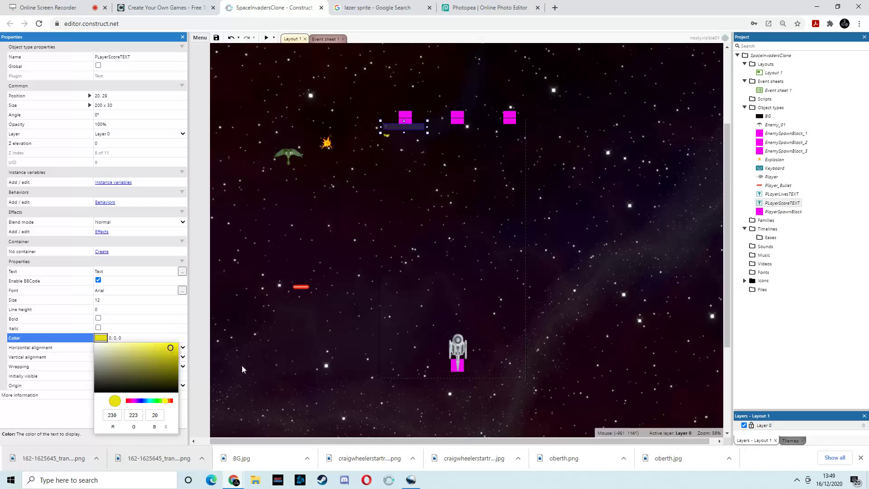
click(205, 343)
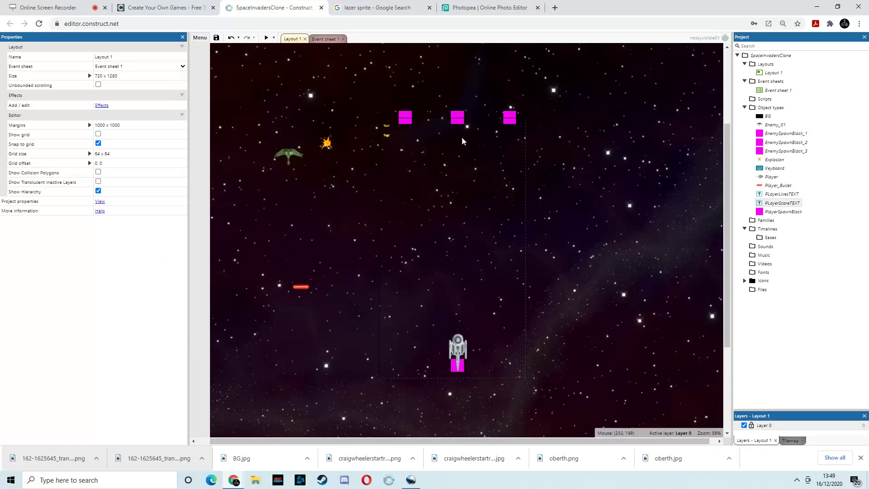
Preview the game to check the yellow HUD text, fire a few shots while moving, and close the preview.
click(266, 38)
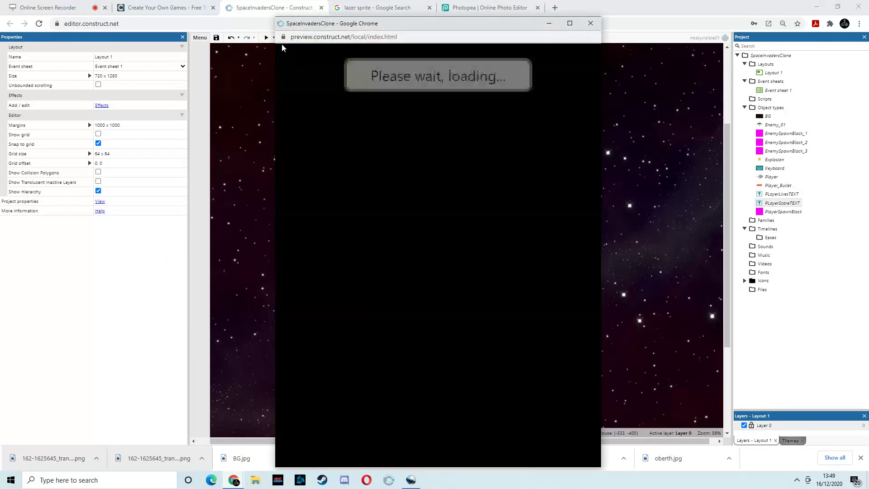
key(space)
key(Left)
key(space)
key(space)
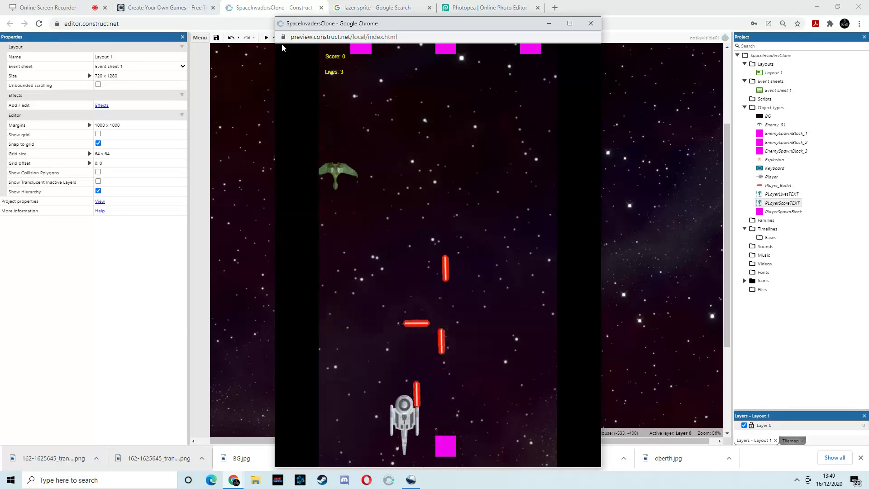
click(590, 23)
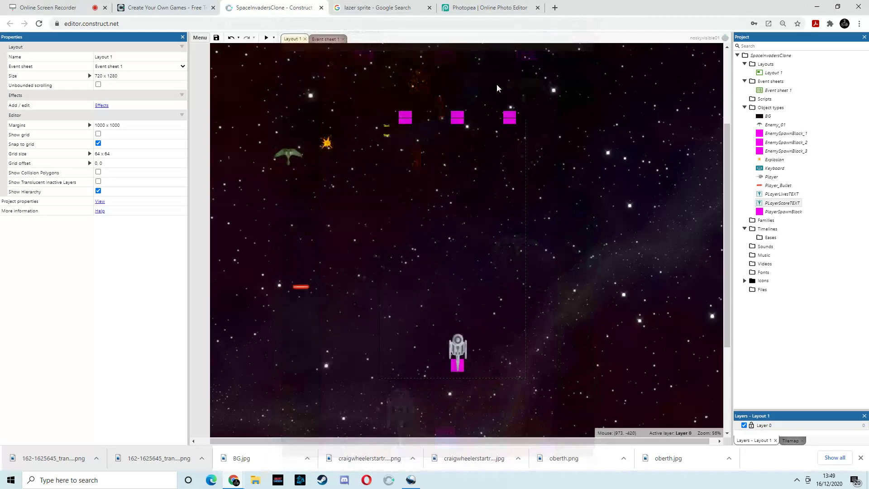
Set the PLayerLivesTEXT font size to 24 and enlarge its text box to 192 x 64.
click(384, 141)
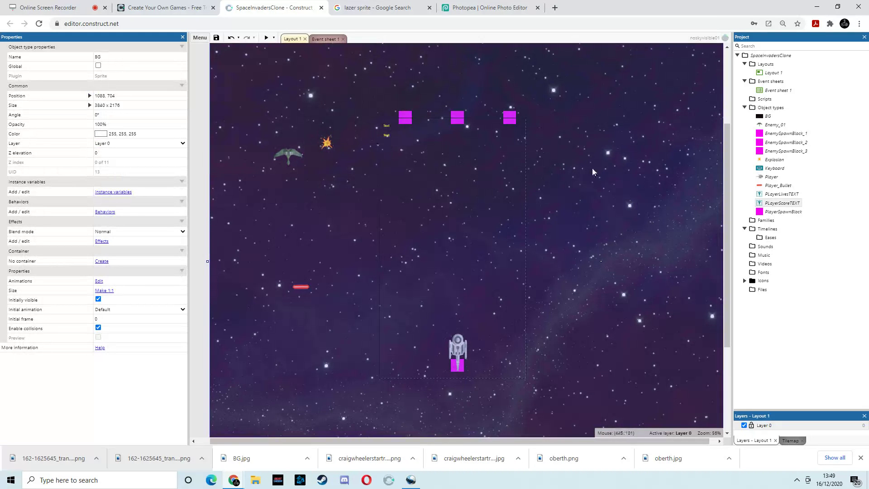
click(779, 194)
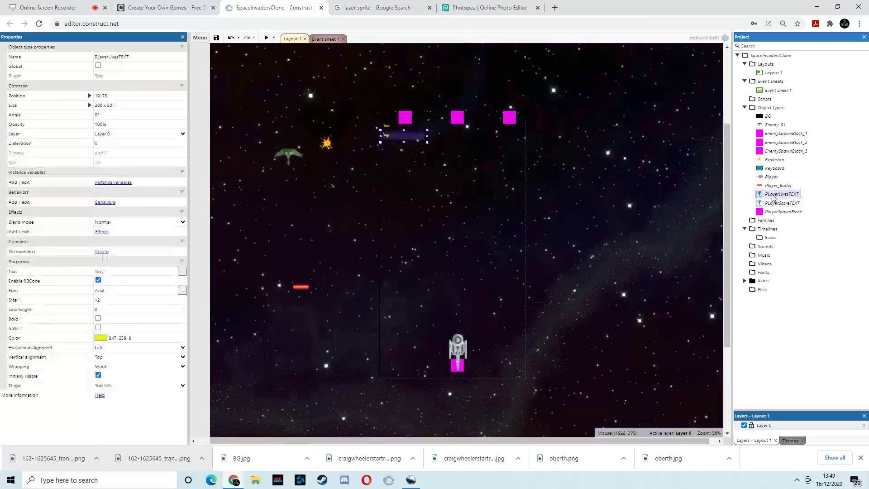
click(105, 300)
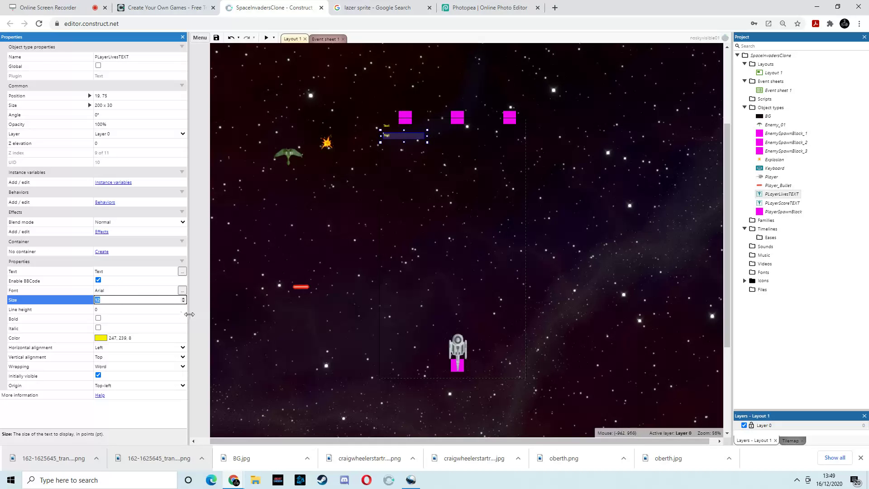
text(24)
key(Tab)
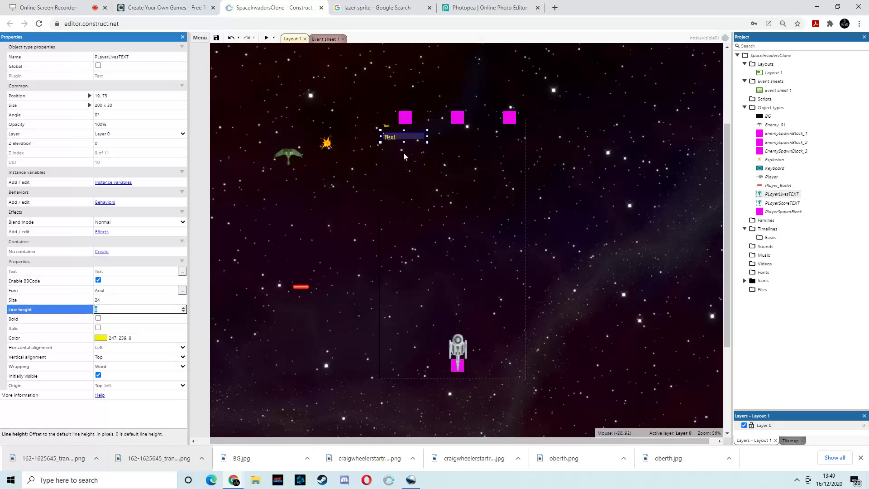
drag(426, 143, 425, 148)
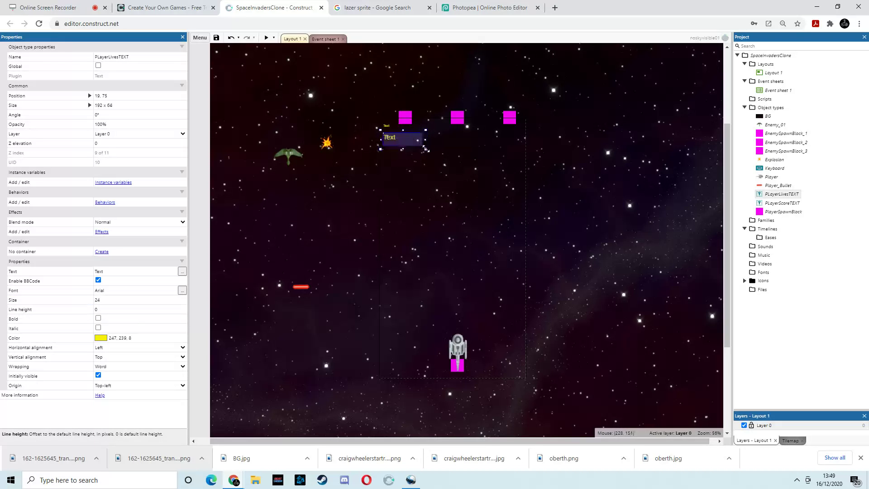
Preview the game with the larger lives text, move and shoot with the ship, and close the preview.
click(266, 38)
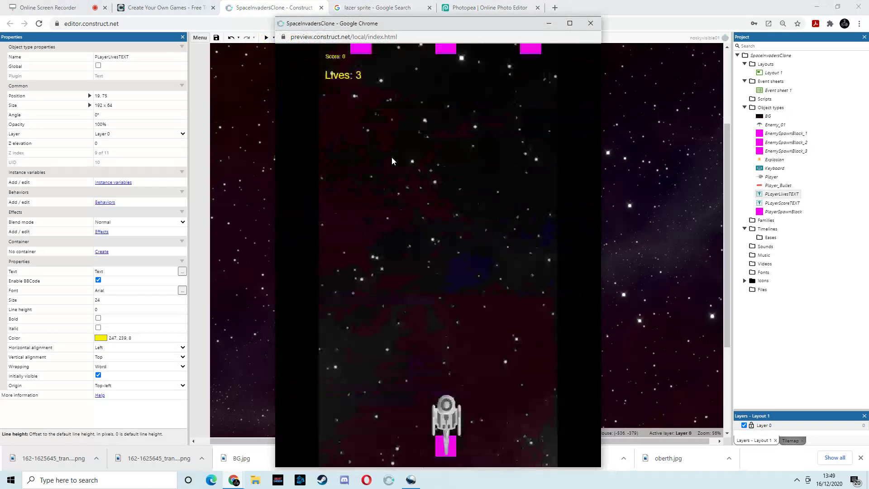
key(Right)
key(space)
key(Left)
key(Left)
key(space)
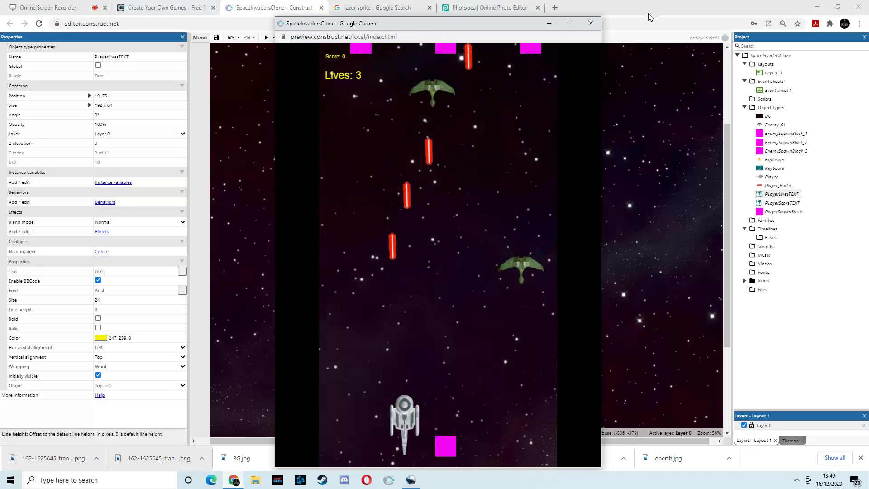
click(591, 23)
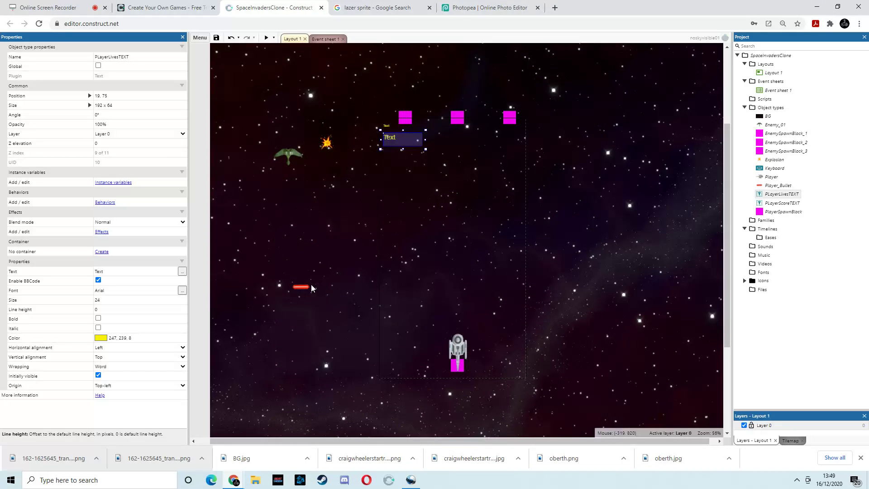
Add a second layout to the project without an event sheet.
drag(300, 291, 308, 281)
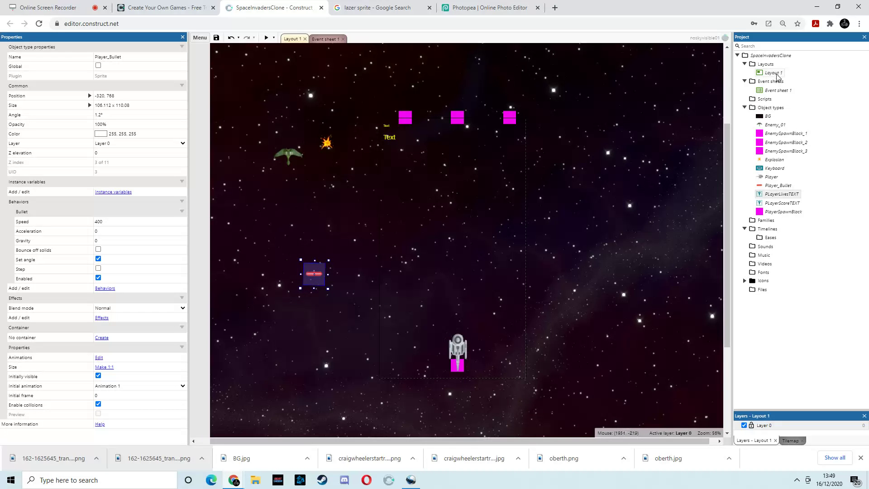
click(766, 65)
right_click(767, 65)
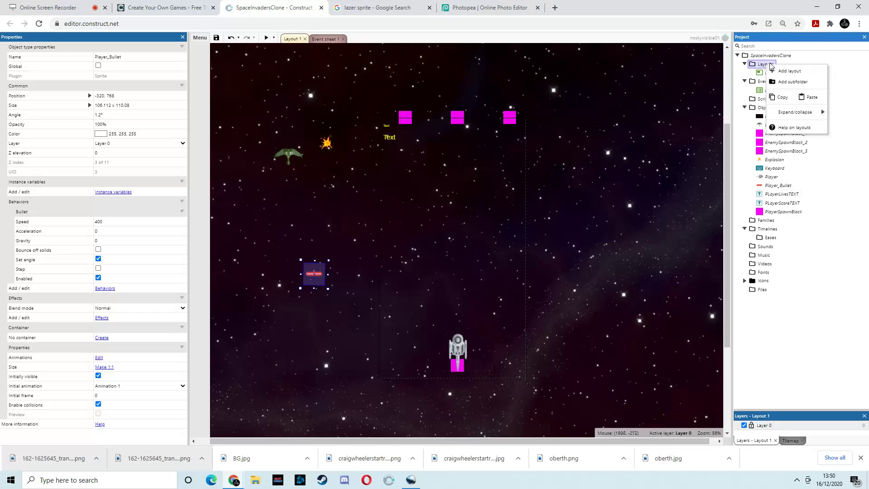
click(790, 69)
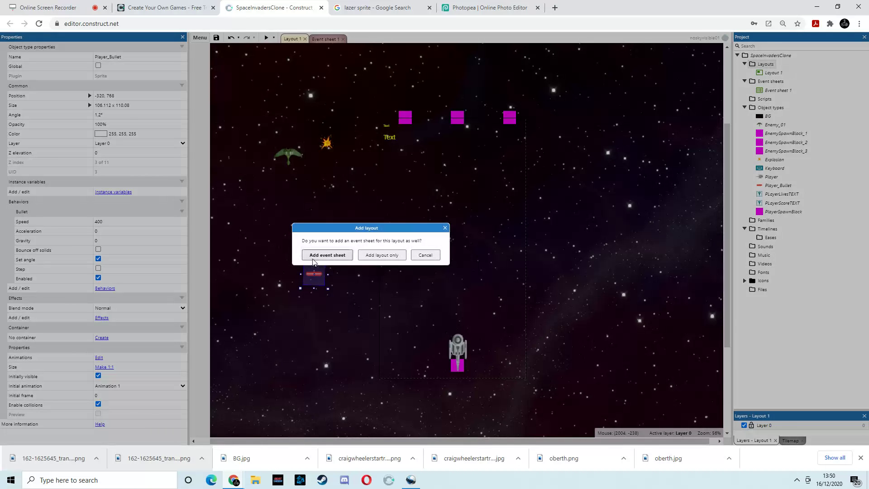
click(385, 256)
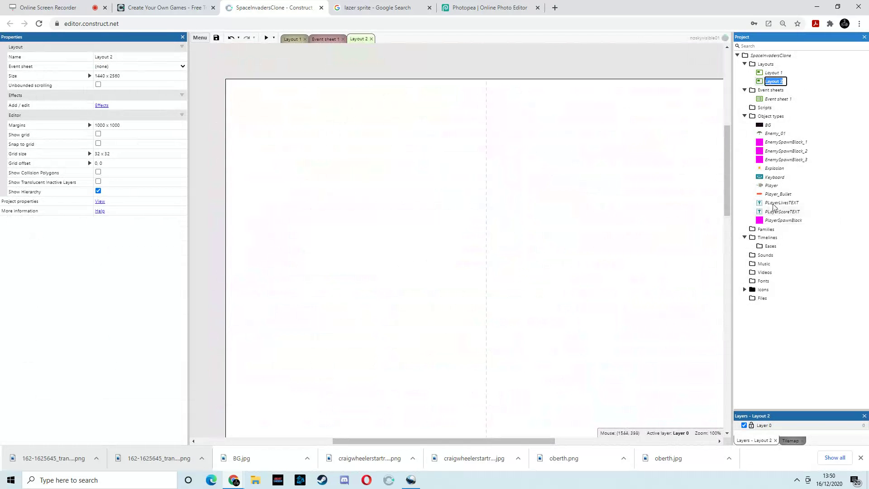
Place a Player_Bullet instance on Layout 2 at about 510, 256, and remove the bullet instance from Layout 1.
drag(787, 196, 410, 172)
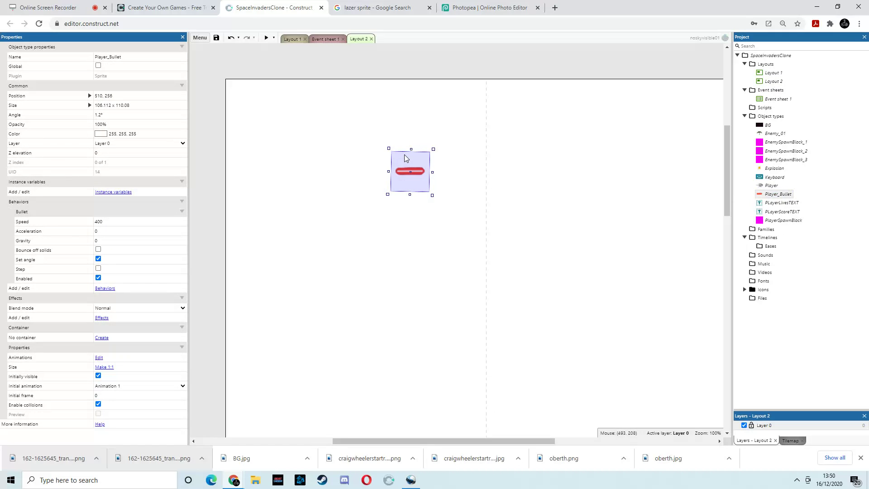
click(297, 41)
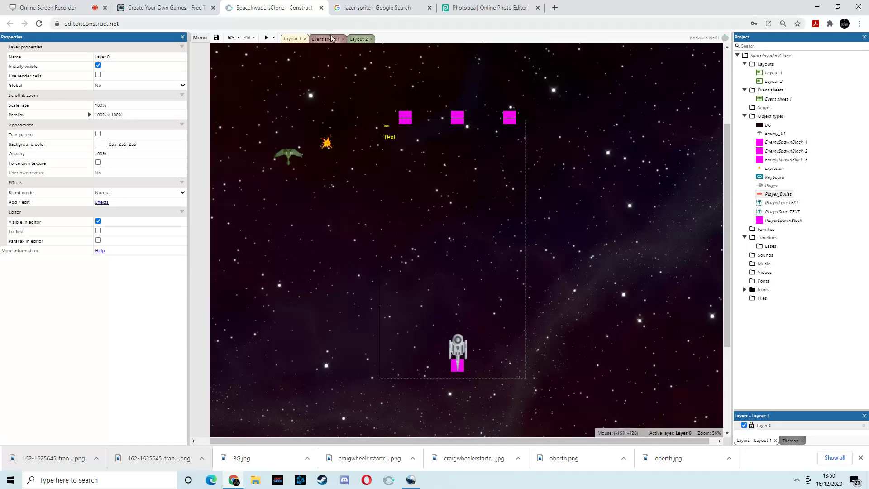
click(360, 39)
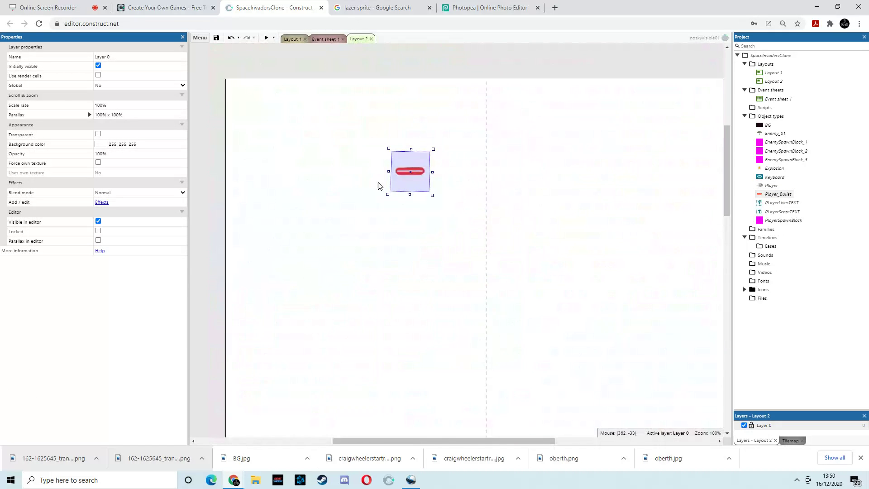
Run a preview from Event sheet 1 and close it.
click(325, 39)
click(266, 37)
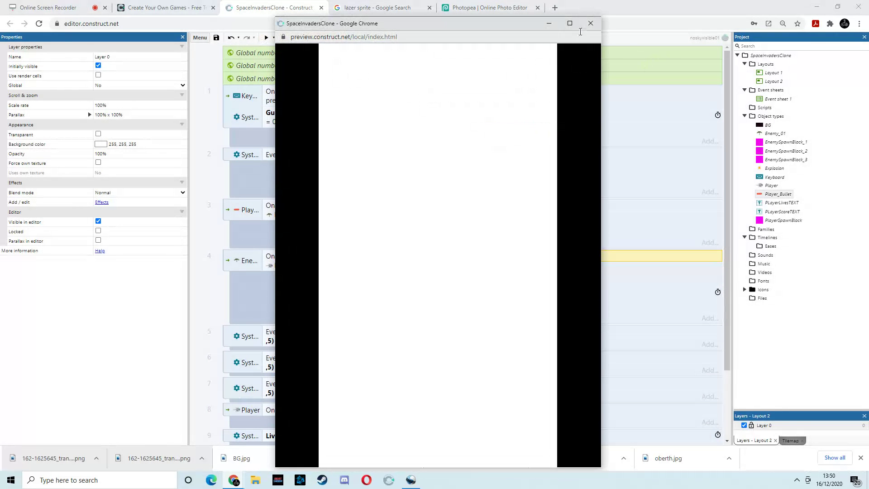
click(590, 23)
Preview Layout 1, play by steering the ship and shooting the enemies to check the lasers, and close the preview.
click(291, 39)
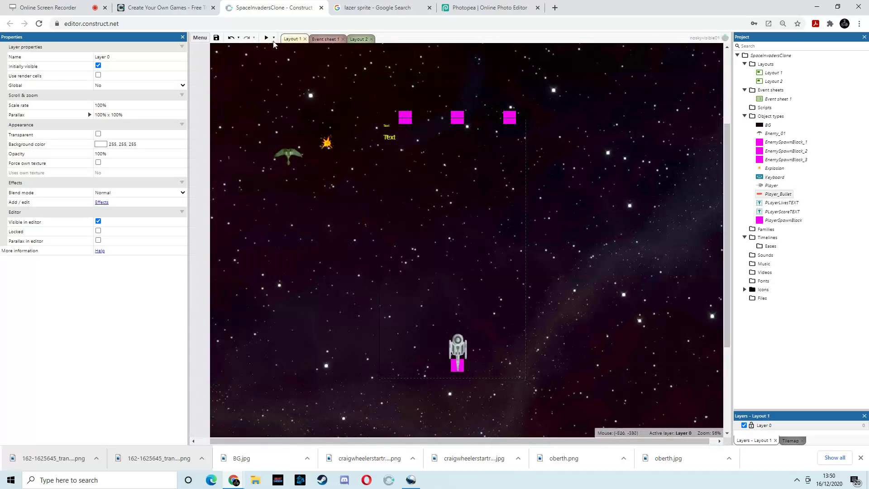
click(267, 38)
key(Left)
key(space)
key(space)
key(space)
key(space)
key(Right)
key(Right)
key(space)
key(space)
key(Left)
key(space)
key(Right)
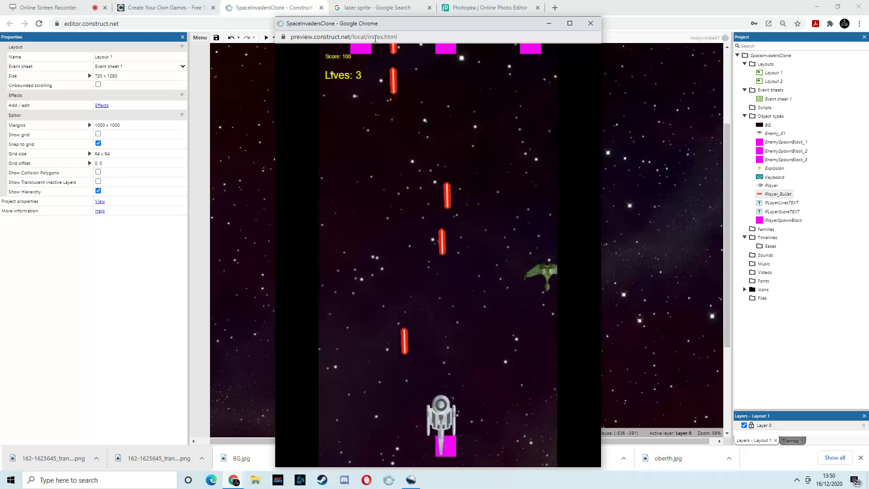
key(space)
key(Left)
key(space)
key(Left)
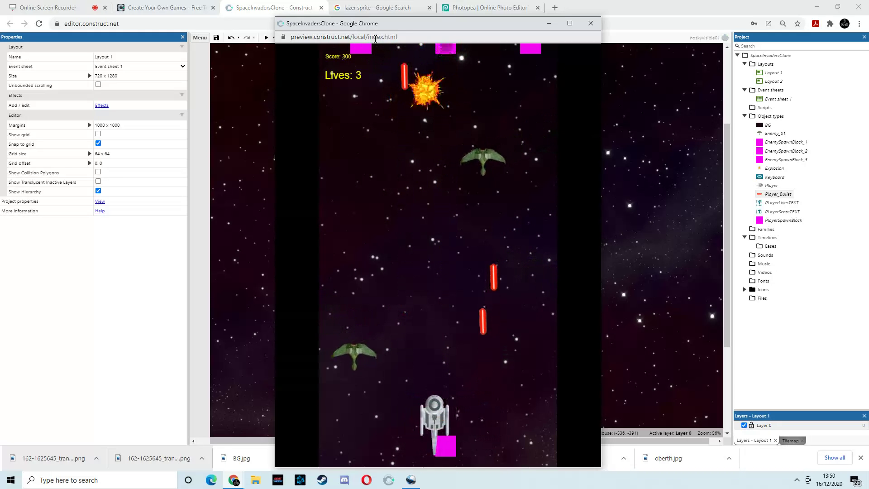
key(Right)
key(Right)
key(space)
key(Left)
key(space)
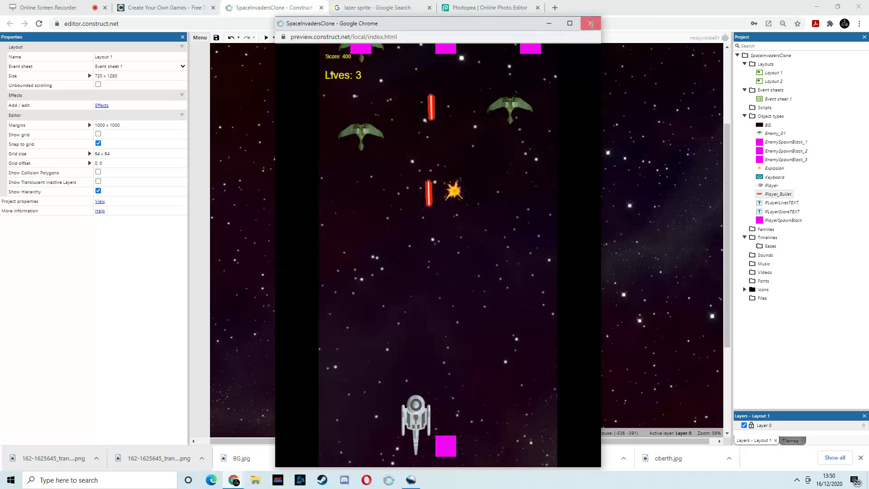
click(591, 23)
Close Layout 2's view and add a Player_Bullet Destroy action to the bullet's collision event with Enemy_01 in Event sheet 1.
click(359, 39)
click(371, 39)
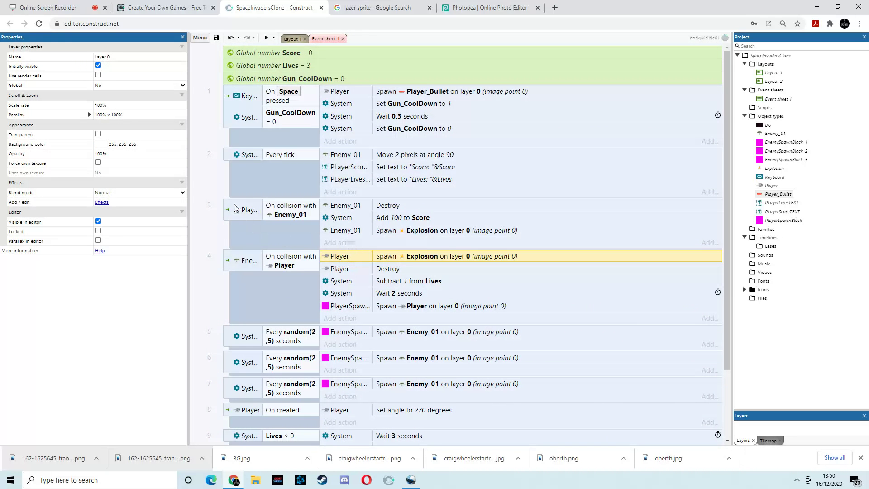
click(344, 243)
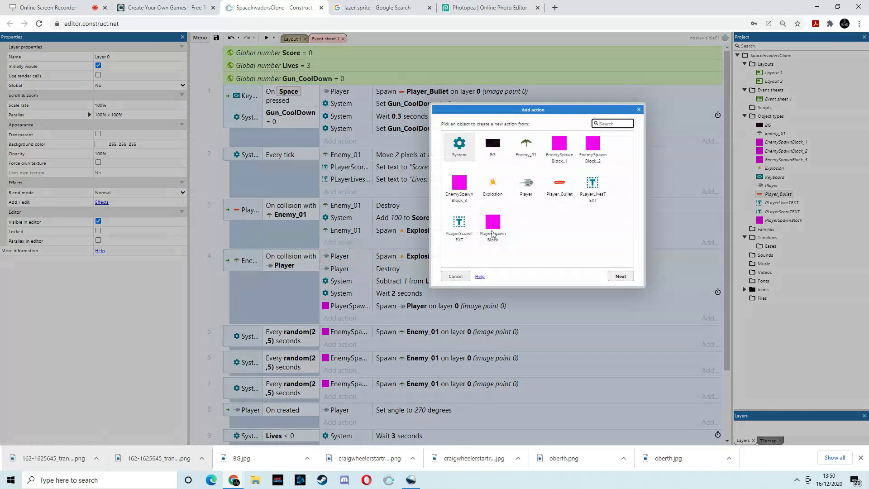
double_click(561, 187)
text(des)
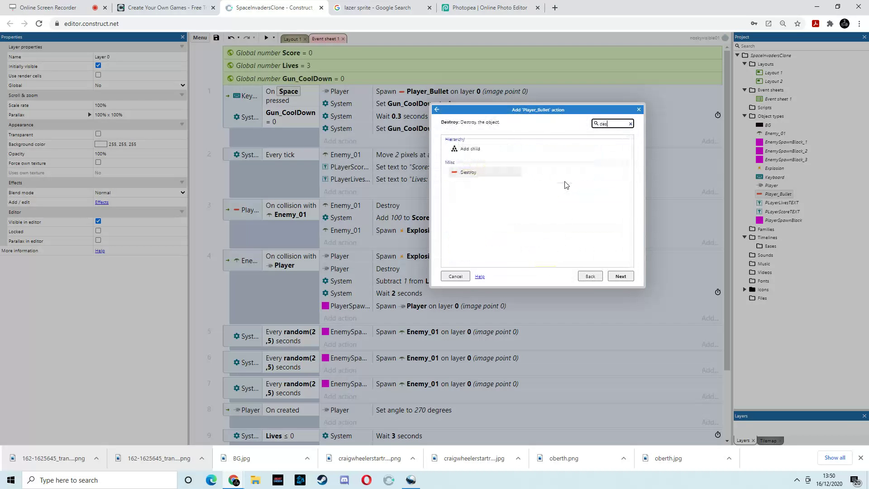
click(492, 175)
click(619, 276)
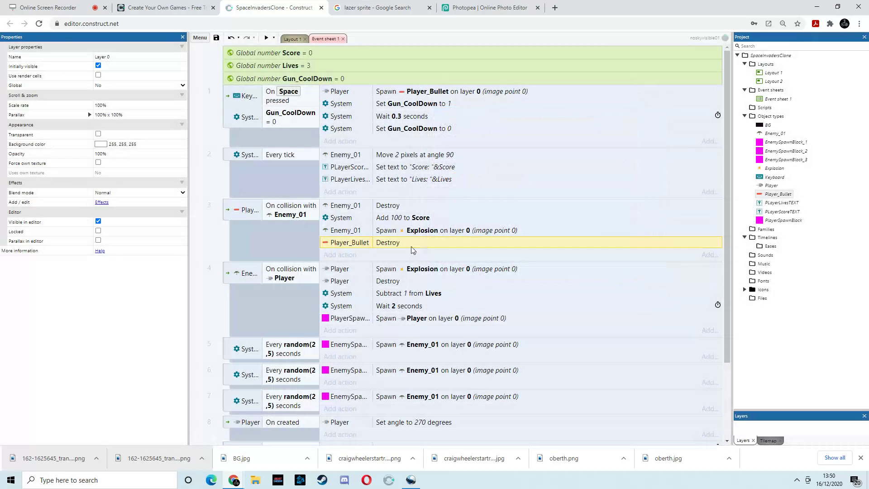
Move the Player_Bullet Destroy action directly below Enemy_01's Destroy in the bullet collision event, and briefly preview the game.
drag(387, 244, 388, 223)
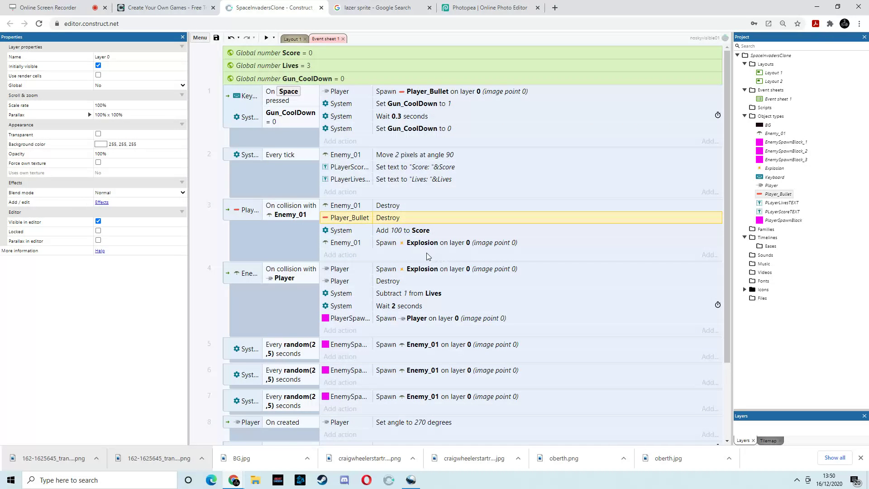
scroll(429, 256, down, 2)
scroll(429, 256, up, 2)
click(266, 37)
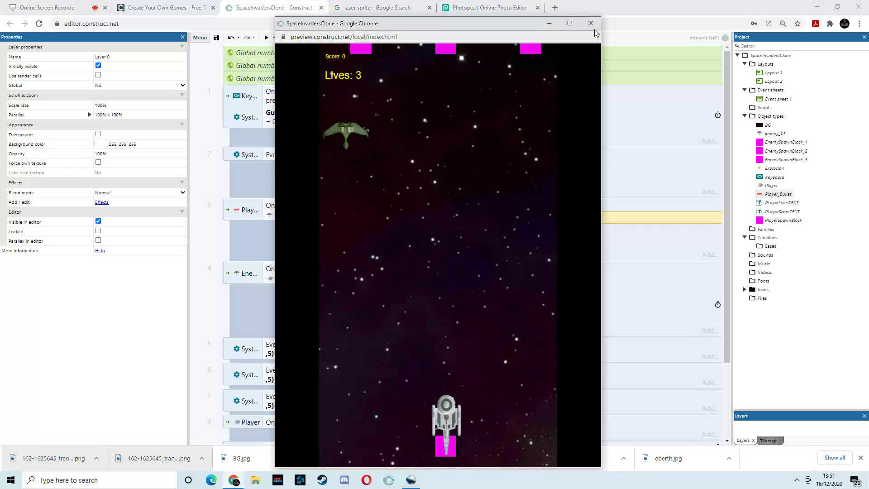
click(590, 23)
Turn off Initially visible for the three enemy spawn blocks on Layout 1.
click(291, 38)
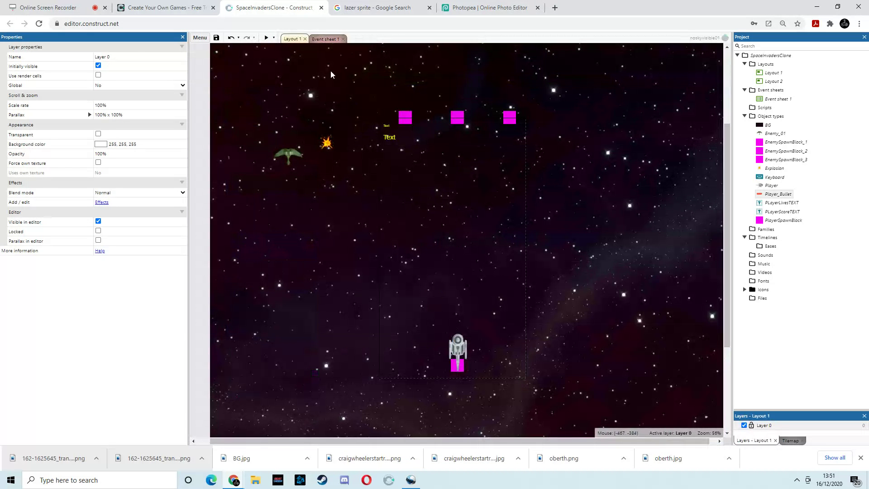
click(407, 119)
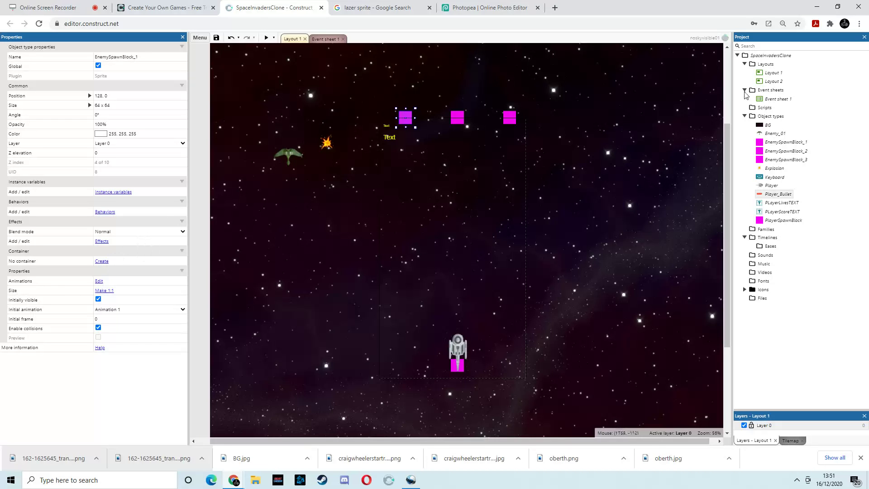
click(460, 117)
click(98, 299)
click(405, 119)
click(98, 299)
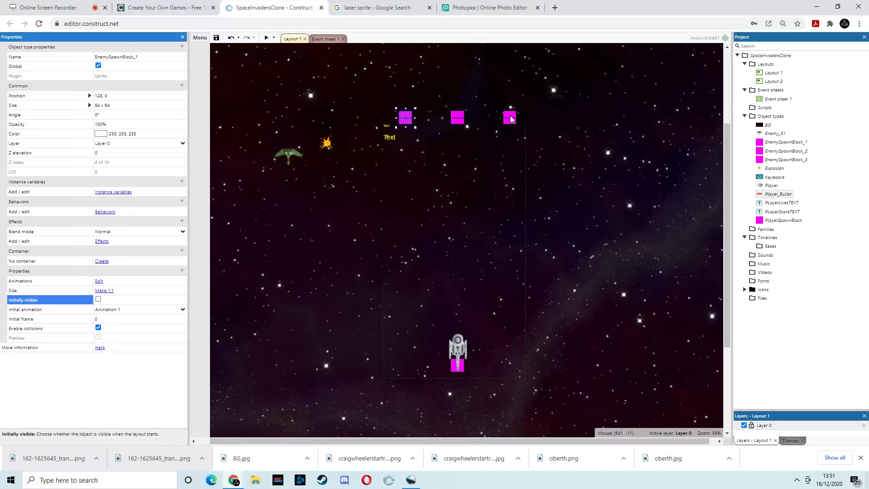
click(510, 118)
click(98, 300)
Move the player ship aside, turn off Initially visible for PlayerSpawnBlock, and put the ship back at 384, 1152.
drag(459, 370, 498, 361)
click(457, 365)
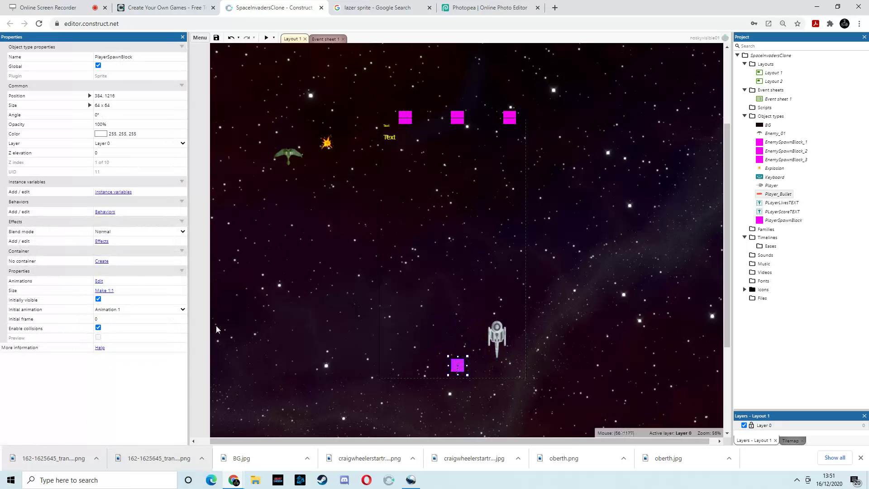
click(99, 299)
drag(497, 335, 460, 347)
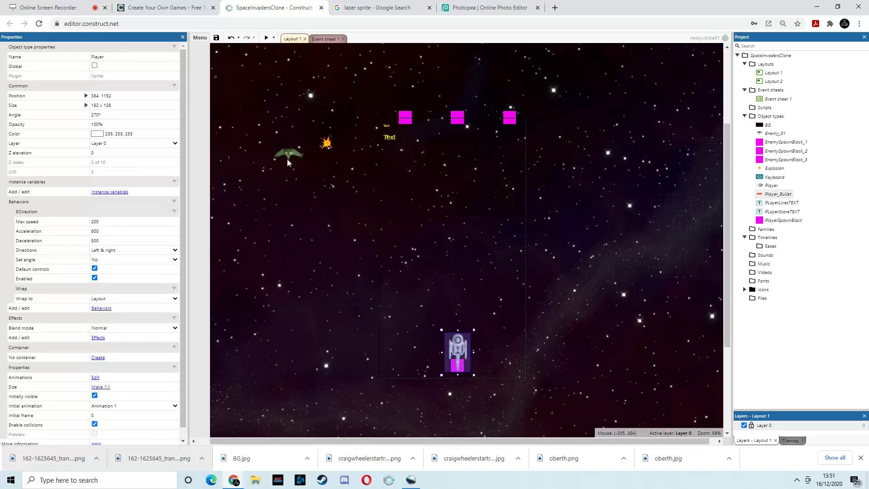
Preview Layout 1, steer the ship and shoot enemies to check the hidden spawn blocks and lasers, and close the preview.
click(266, 39)
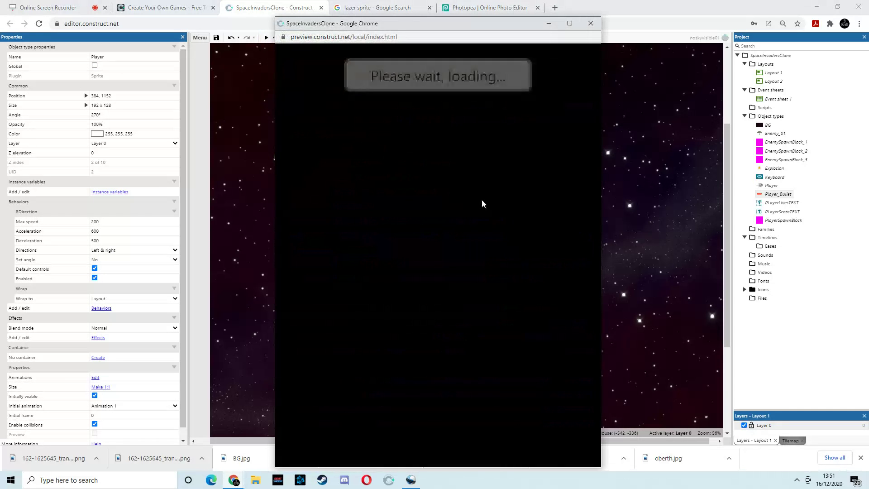
key(Right)
key(Left)
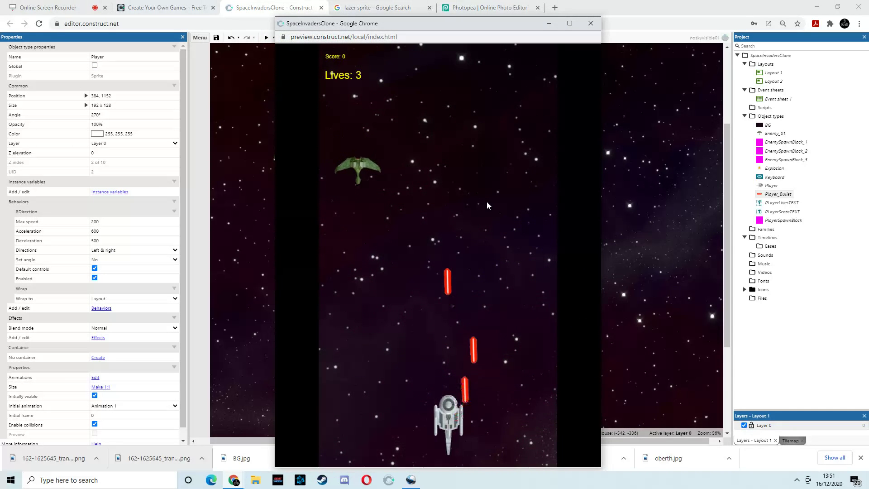
key(Right)
key(Right)
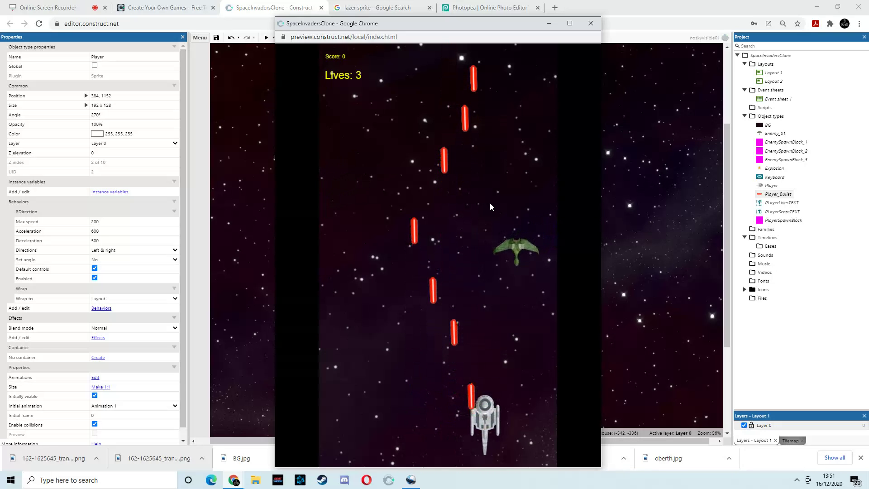
key(Left)
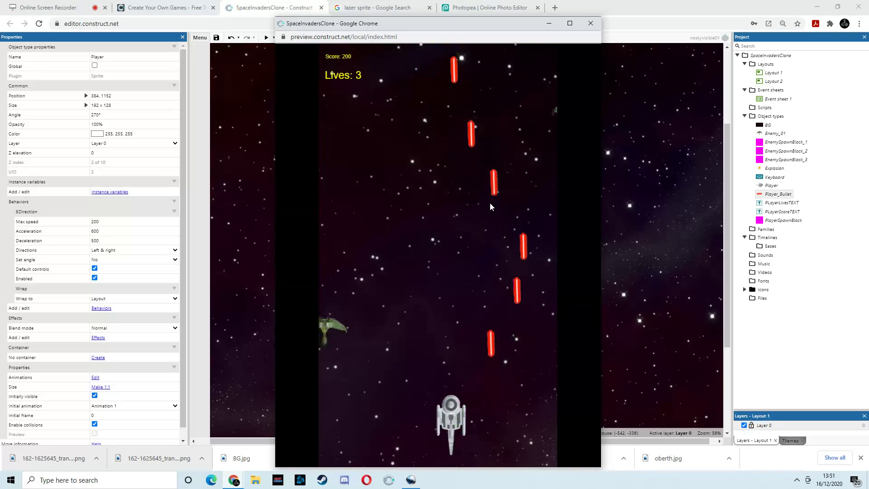
key(Right)
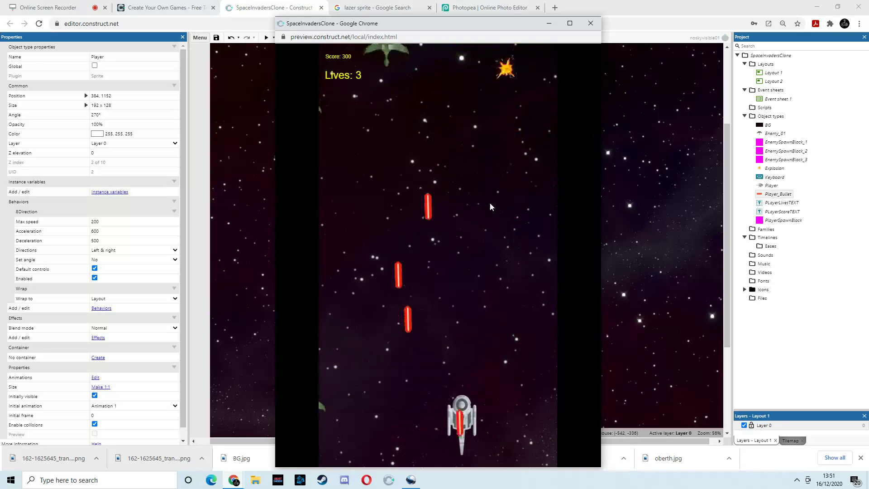
key(Left)
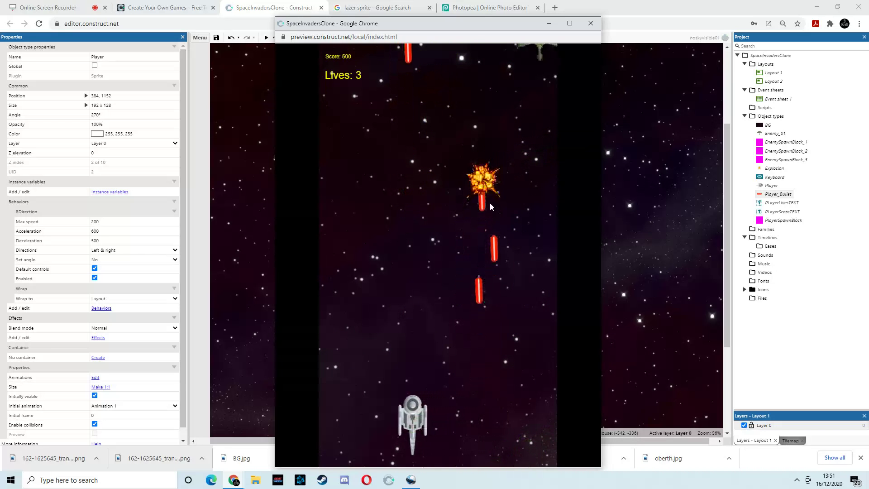
key(Right)
key(Right)
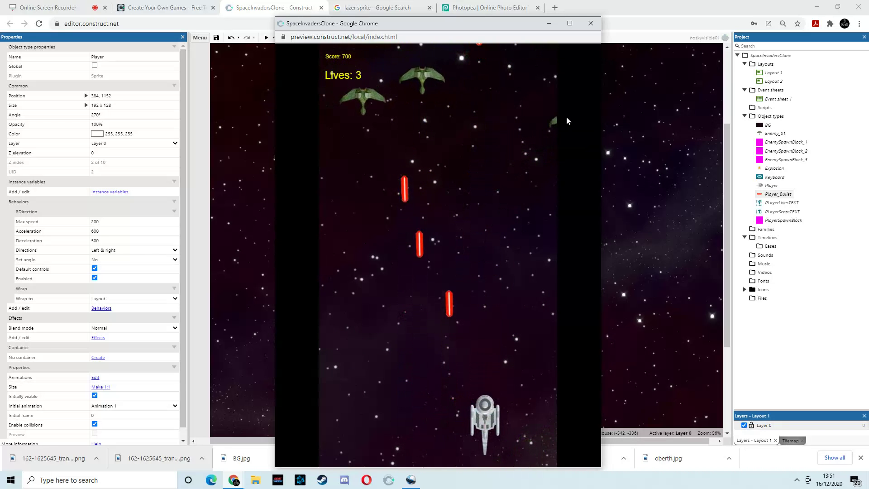
click(590, 23)
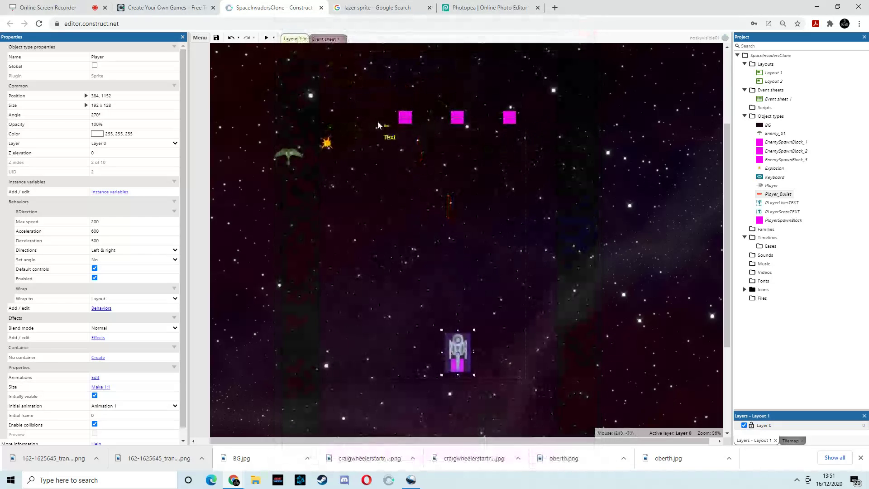
Add a second image point to the Player sprite just ahead of the ship's nose at 428, 150, and close the animations editor.
double_click(458, 347)
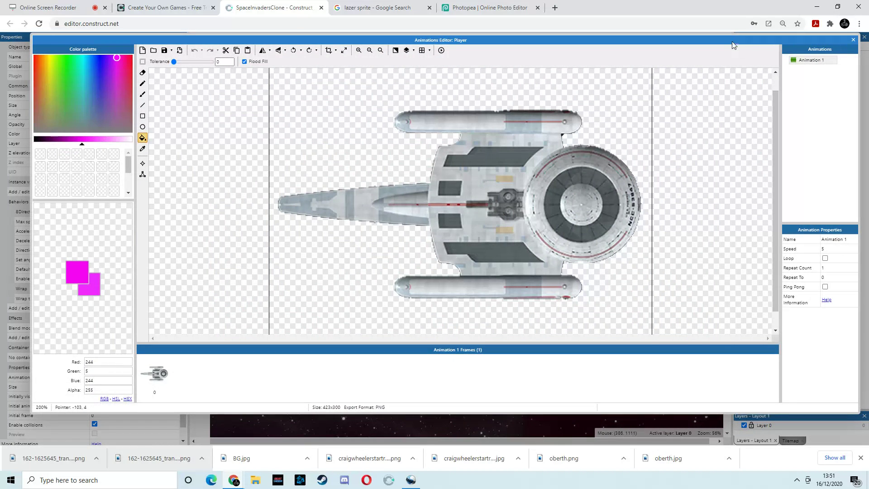
drag(732, 43, 736, 43)
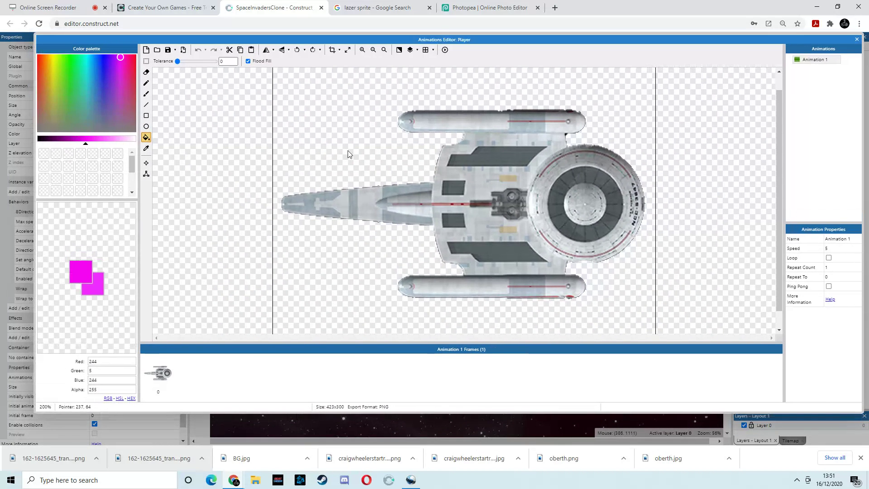
click(146, 164)
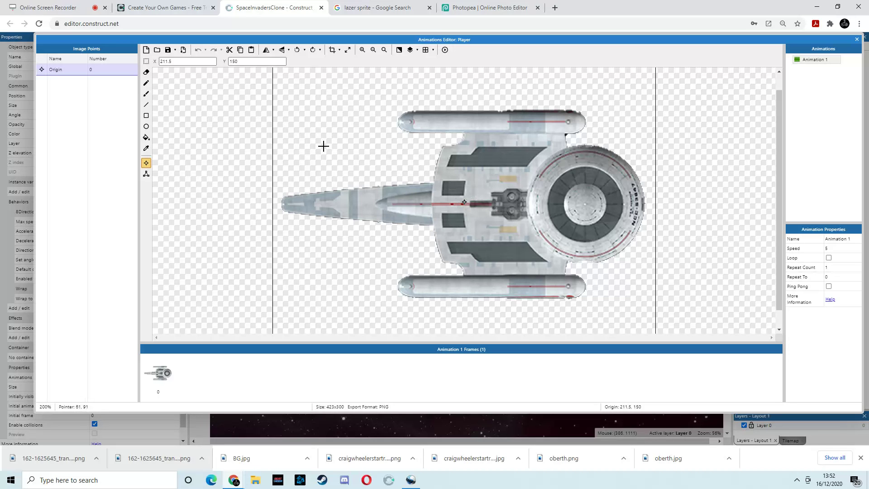
right_click(75, 82)
click(84, 87)
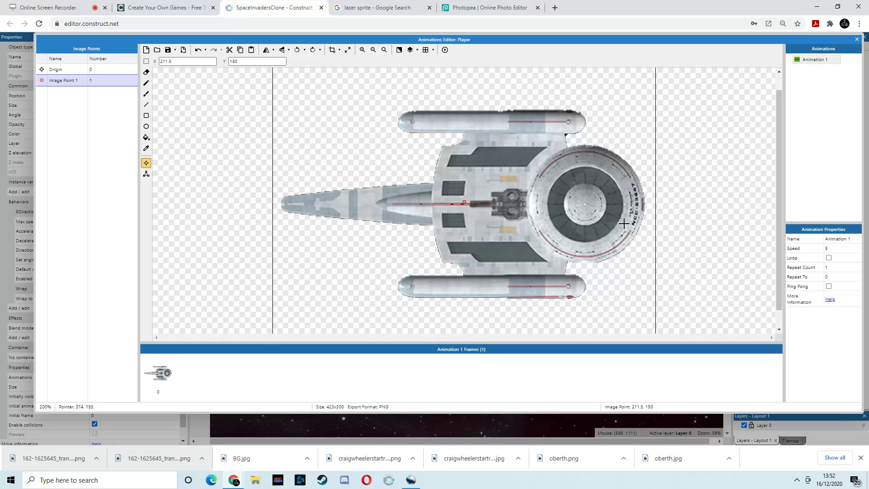
click(644, 204)
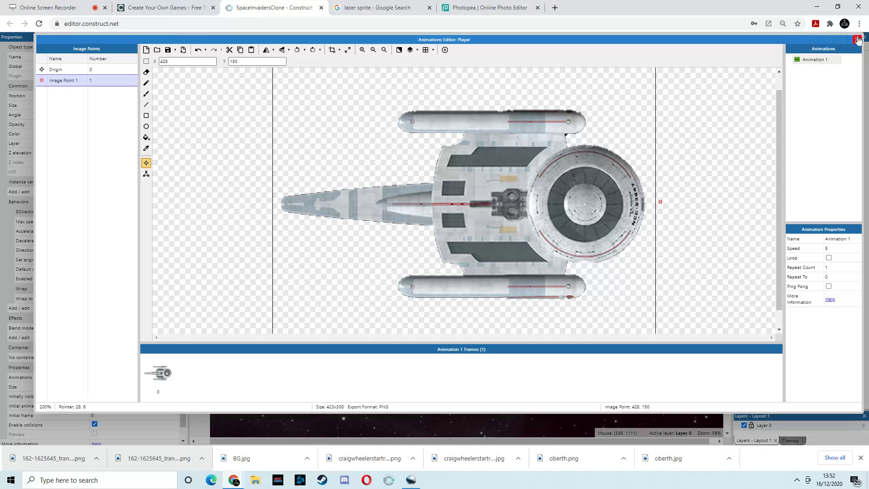
click(856, 40)
Set the image point of the Player's Spawn Player_Bullet action to 1 in Event sheet 1.
click(324, 39)
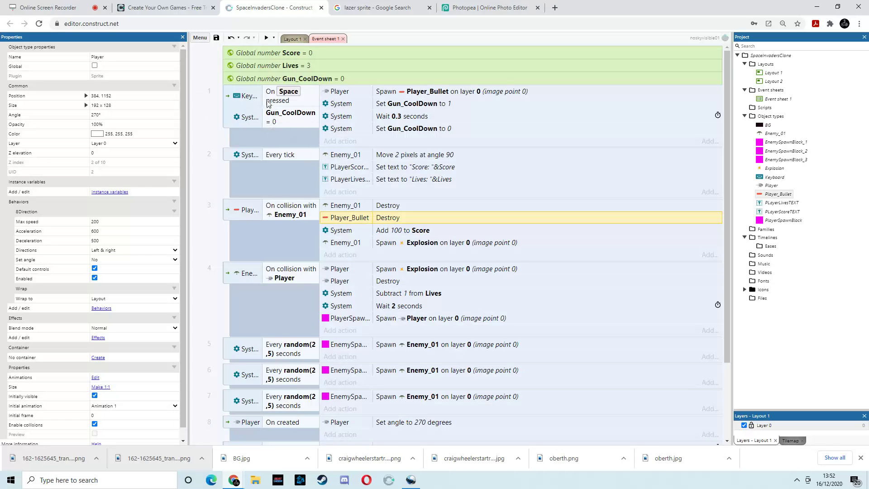
double_click(410, 91)
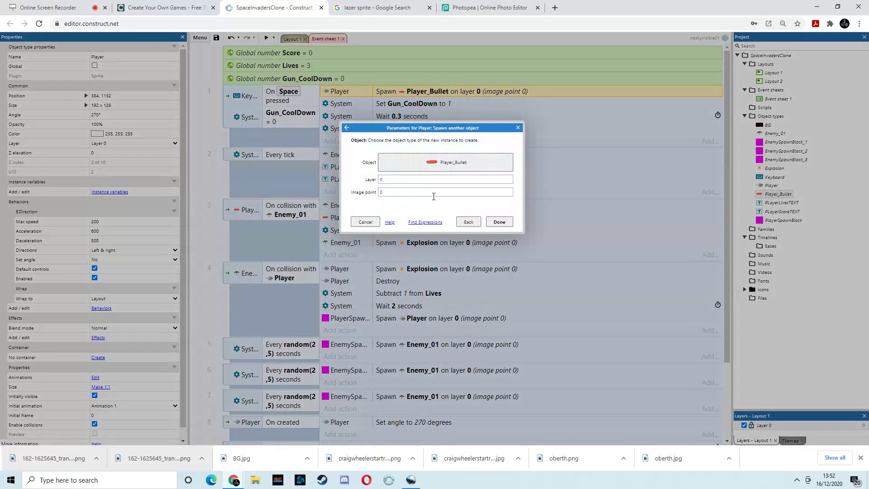
click(384, 193)
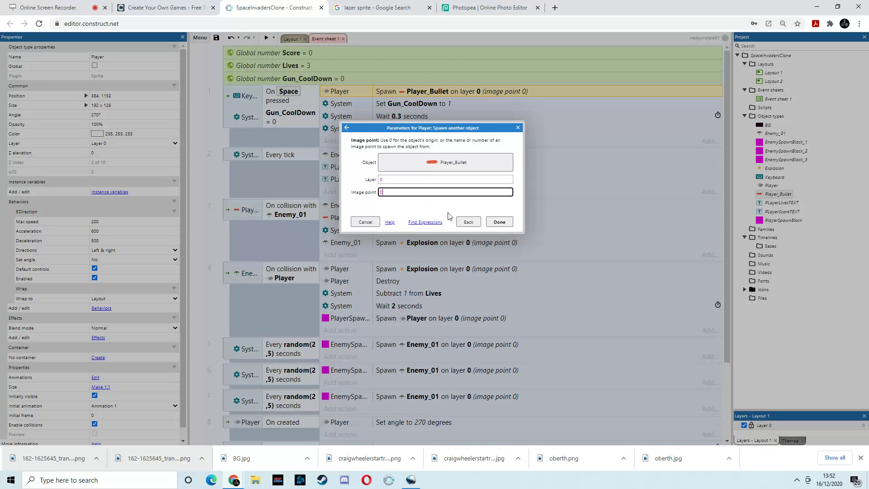
text(1)
key(Return)
Preview the game and fire at enemies while steering the ship to check that lasers leave from its nose.
click(266, 37)
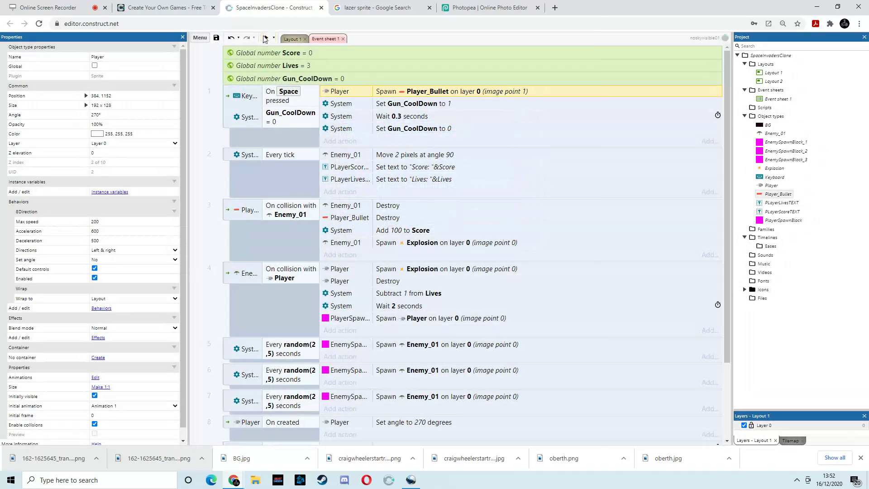
key(space)
key(space)
key(space)
key(space)
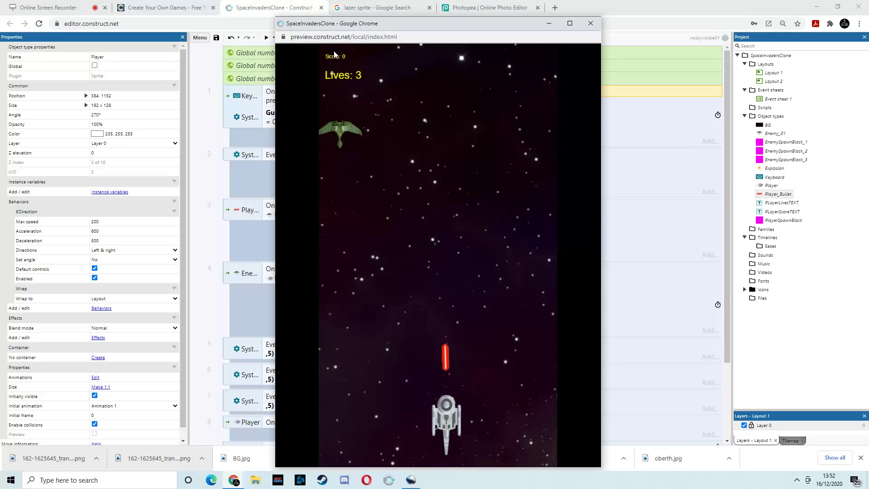
key(Left)
key(space)
key(space)
key(space)
key(space)
key(space)
key(Right)
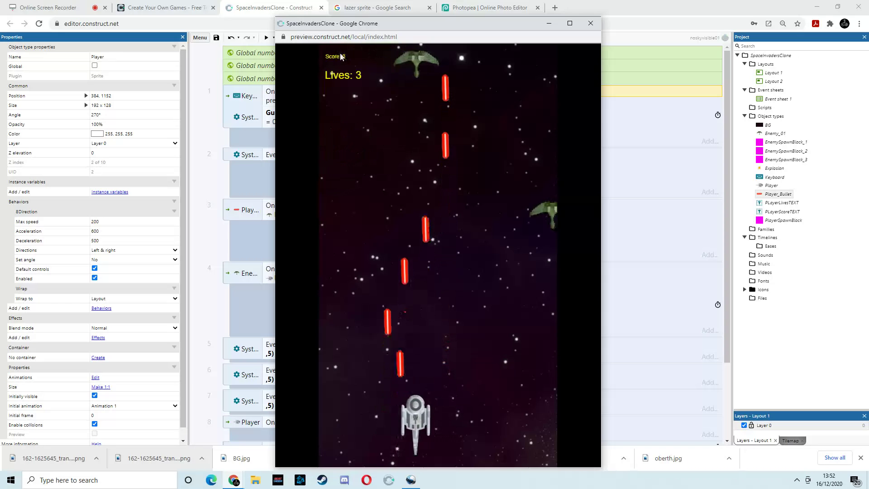
key(Left)
key(space)
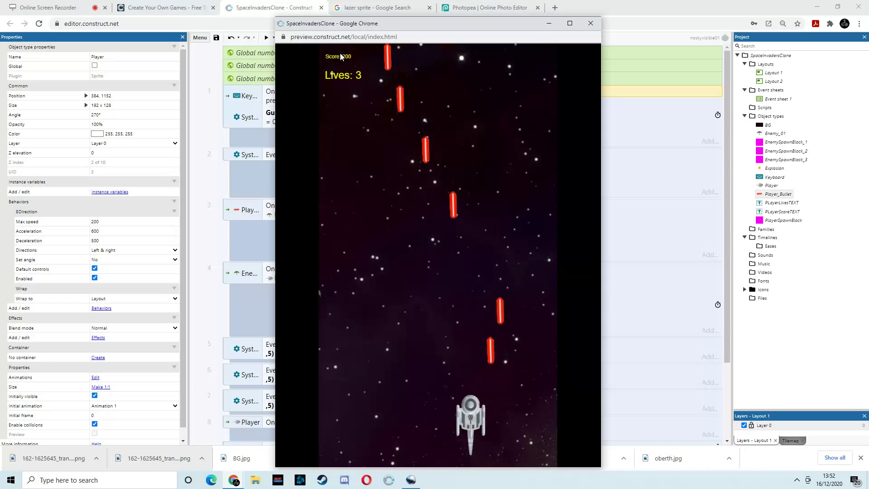
key(Left)
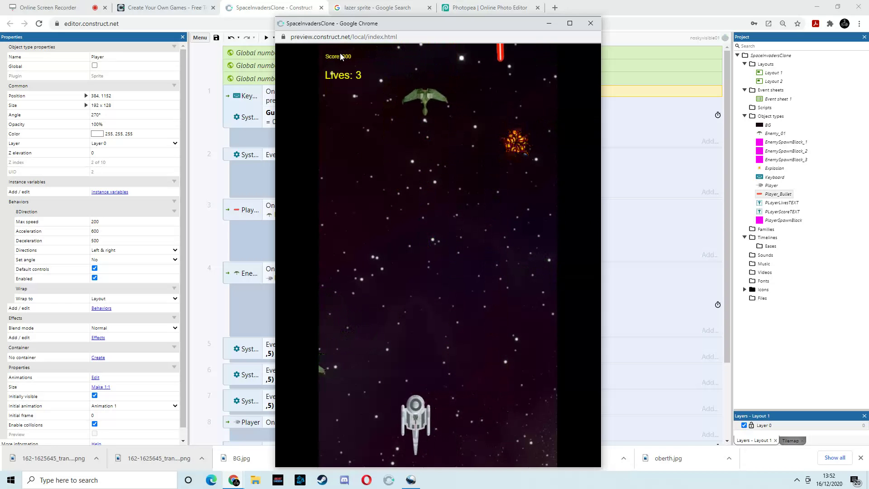
key(space)
key(space)
key(Right)
key(space)
key(space)
key(space)
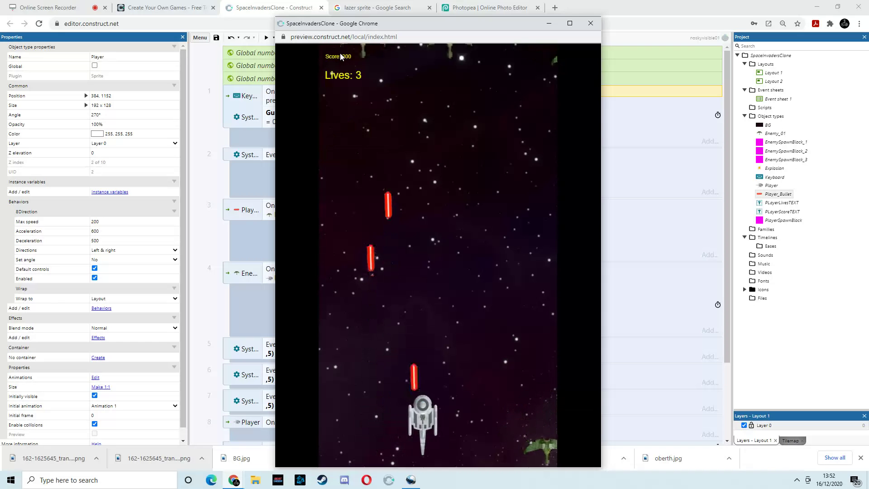
key(space)
key(Left)
key(Left)
key(space)
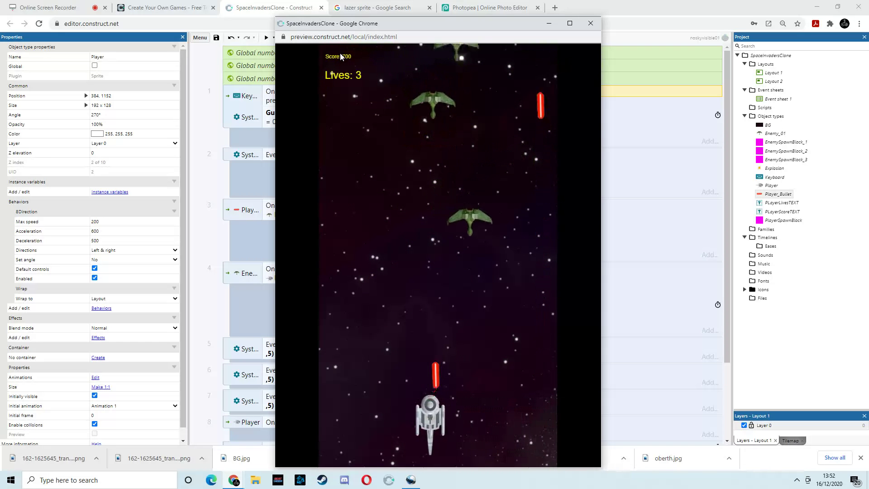